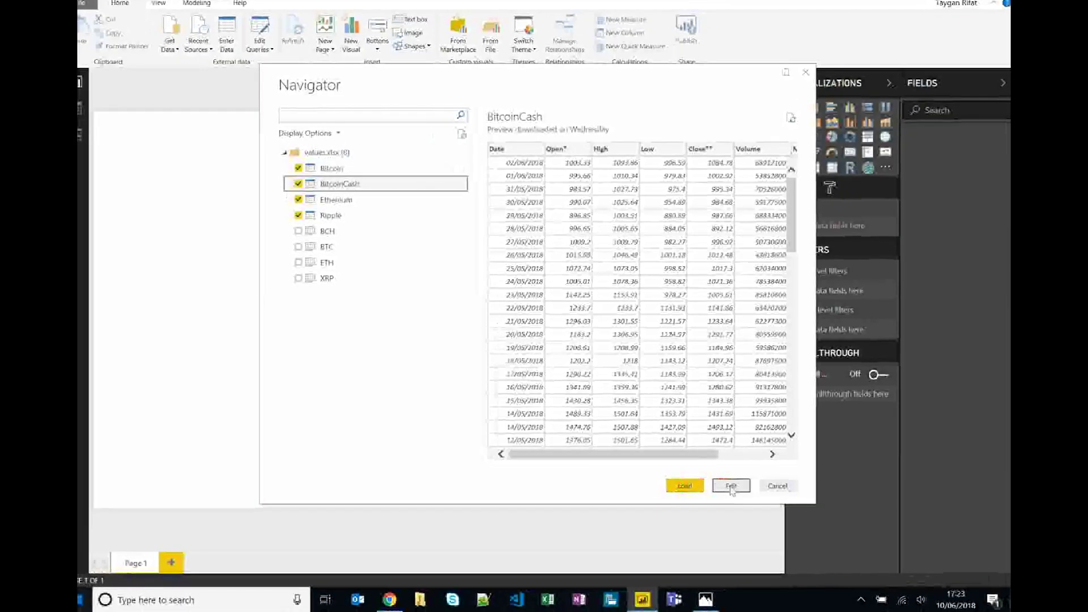
- Open the selected Bitcoin, BitcoinCash, Ethereum and Ripple tables for editing as queries
left_click(731, 487)
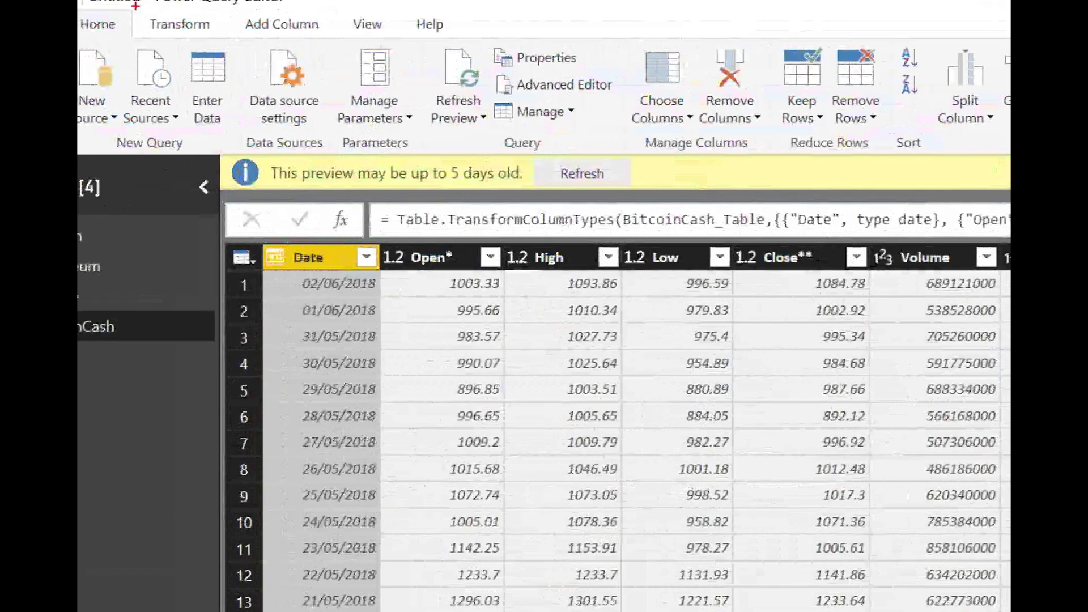
left_click_drag(135, 6, 274, 14)
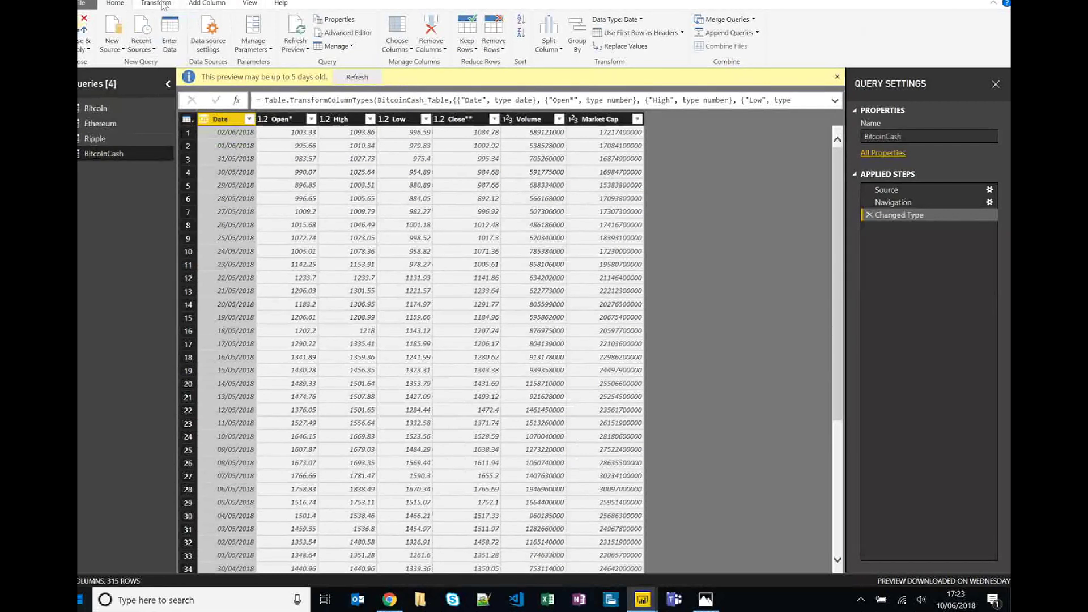
scroll(161, 6, "down", 2)
left_click(119, 3)
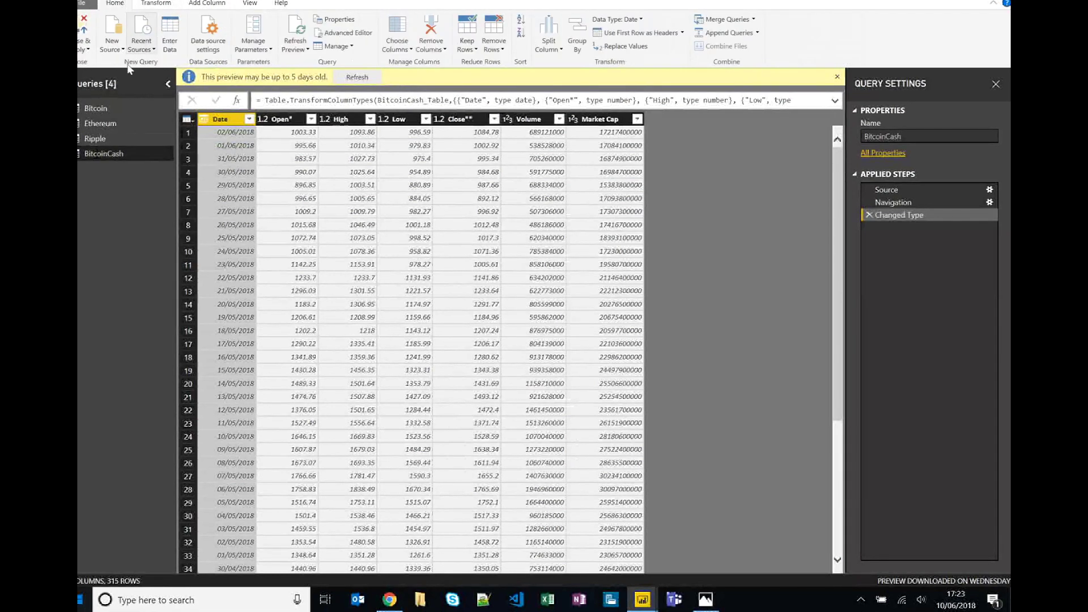
- Look through the data of the Ripple, Ethereum, Bitcoin and BitcoinCash queries
left_click(97, 142)
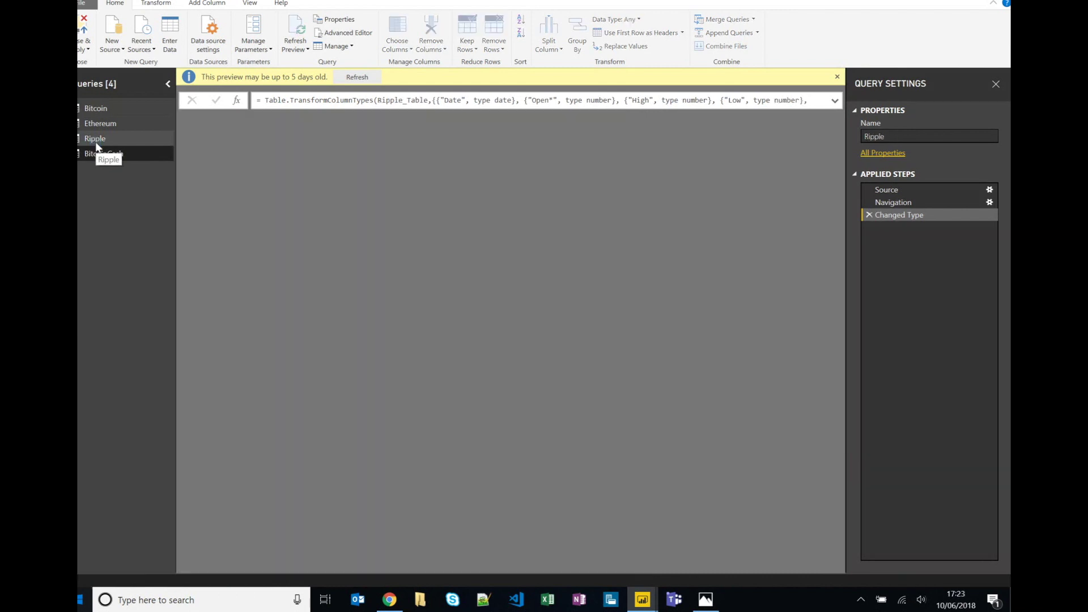
left_click(102, 129)
left_click(96, 108)
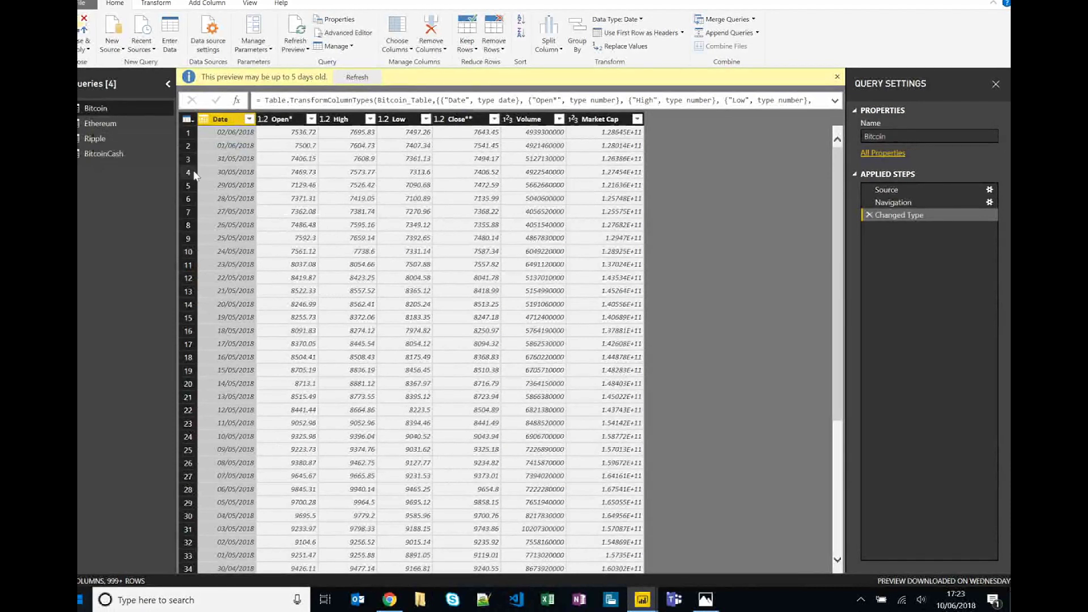
left_click(164, 156)
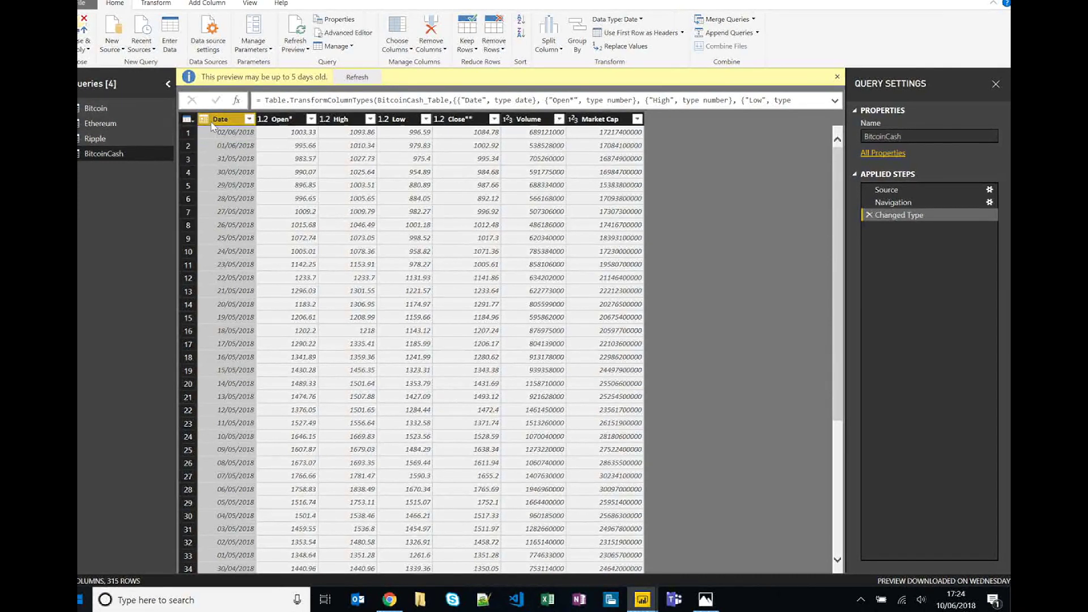
- Add a custom column named Symbol with the formula "BCH" to the BitcoinCash query and move it to the first position
left_click(207, 3)
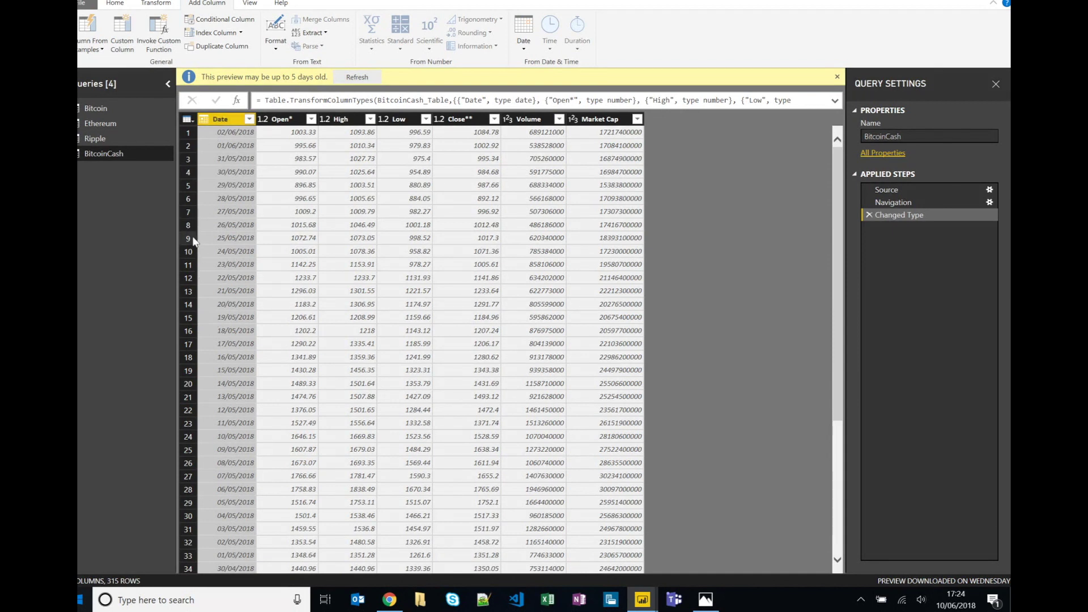
left_click(187, 184)
key("Down")
key("Down")
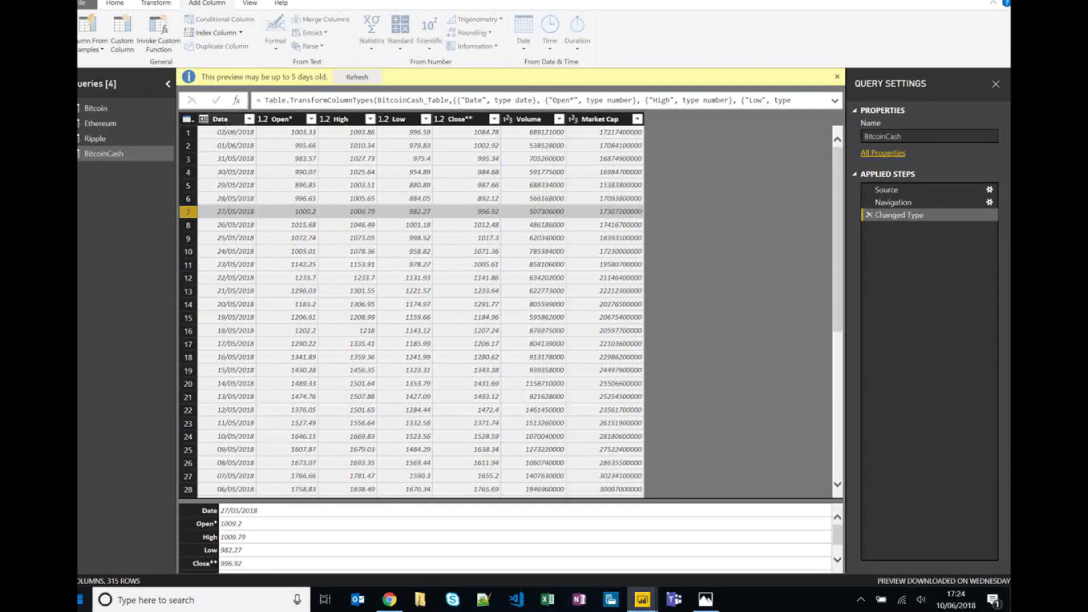
left_click(220, 119)
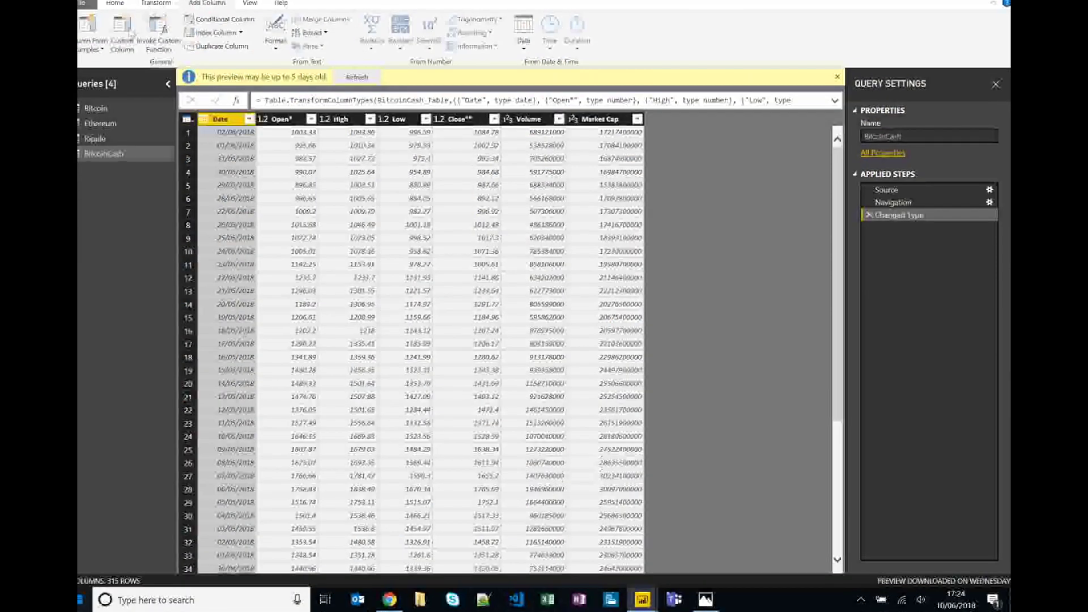
left_click(122, 29)
double_click(367, 212)
type("Symbol")
key("Tab")
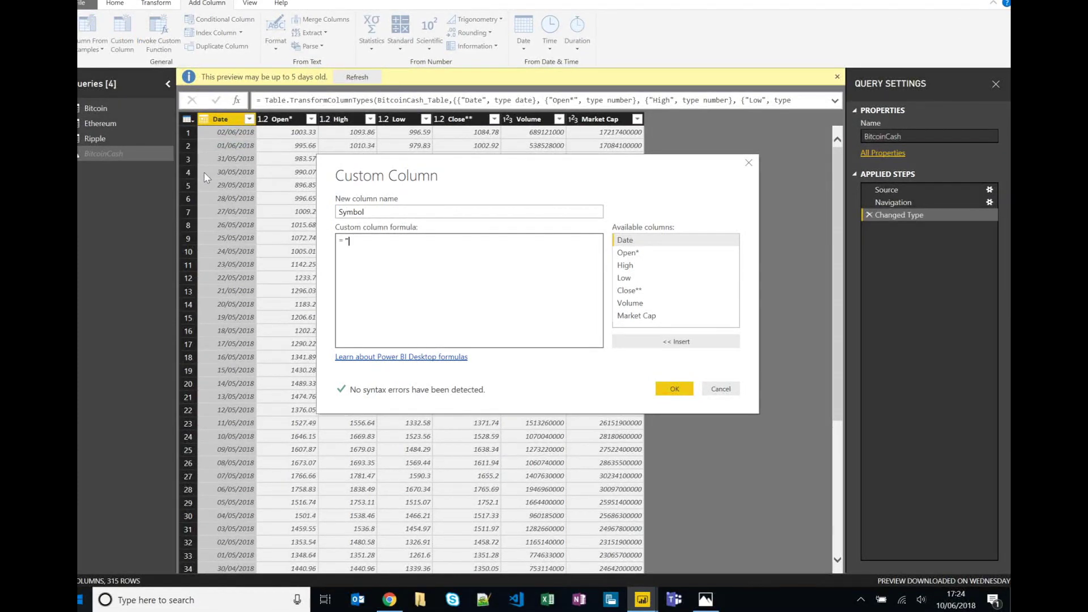
type("\"")
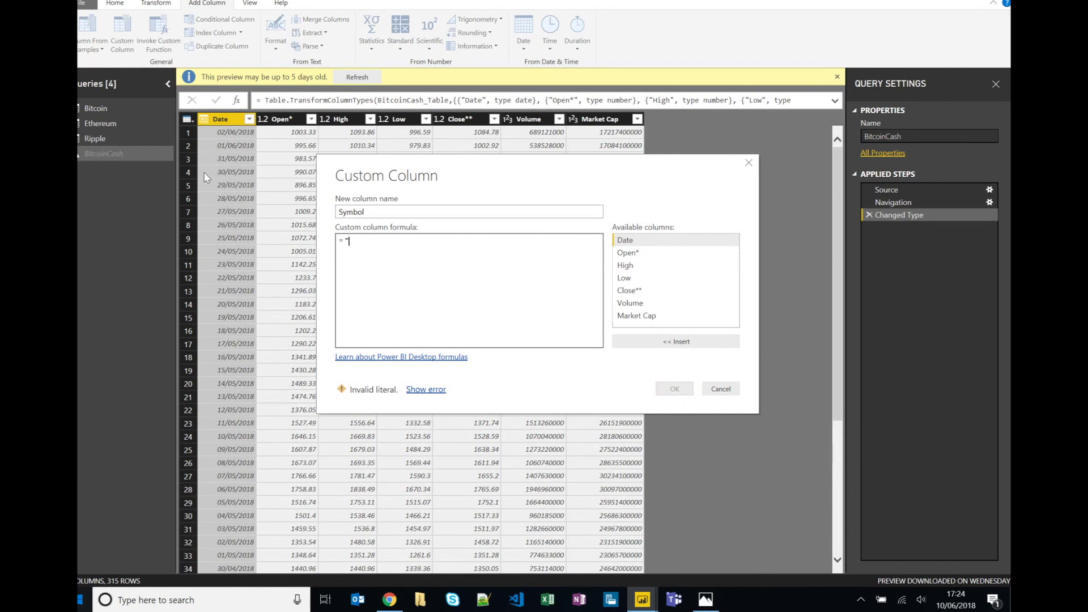
type("BCH\"")
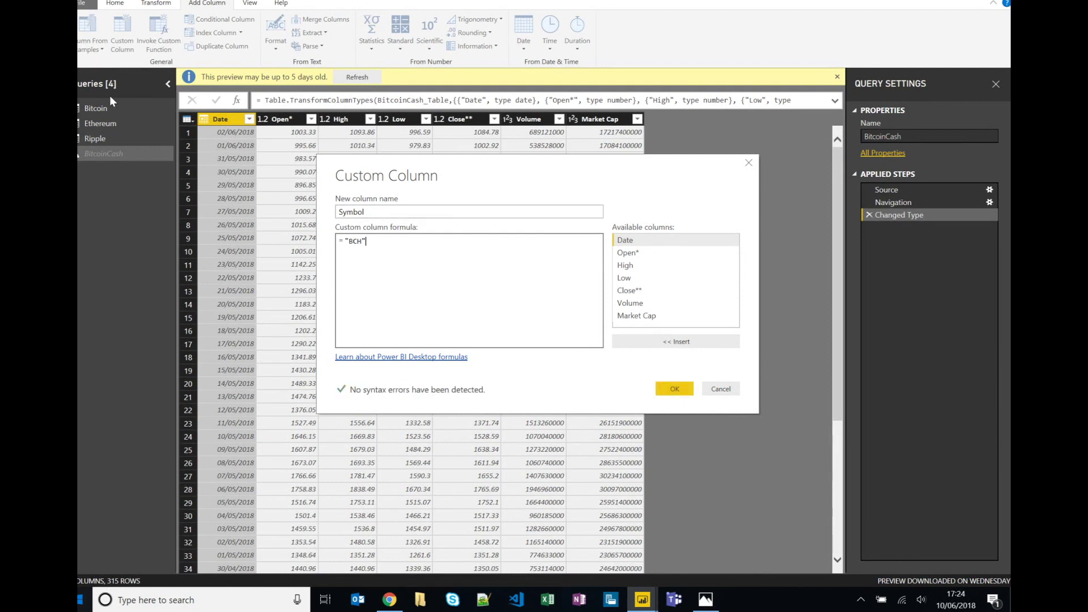
left_click(674, 389)
left_click_drag(672, 102, 234, 105)
- Add a custom column named Symbol with the formula "XRP" to the Ripple query
left_click(94, 138)
left_click(122, 32)
type("Symbol")
key("Tab")
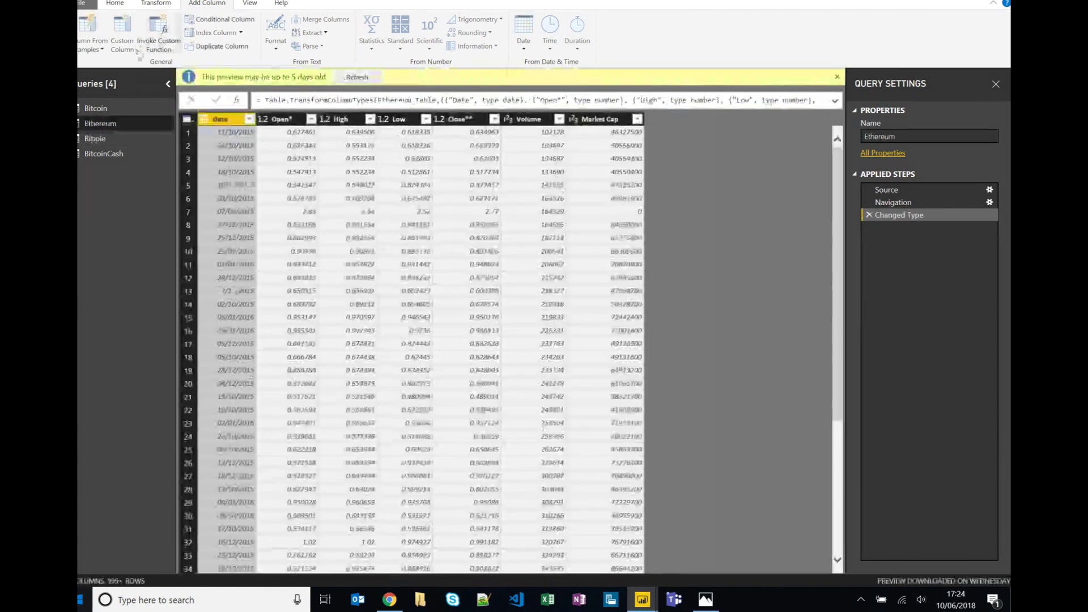
- Add a custom column named Symbol with the formula "ETH" to the Ethereum query
left_click(122, 31)
type("Symbol")
key("Tab")
type("\"ETH\"")
left_click(675, 389)
- Add a custom column named Symbol with the formula "BTC" to the Bitcoin query and move it to the first position
left_click(136, 108)
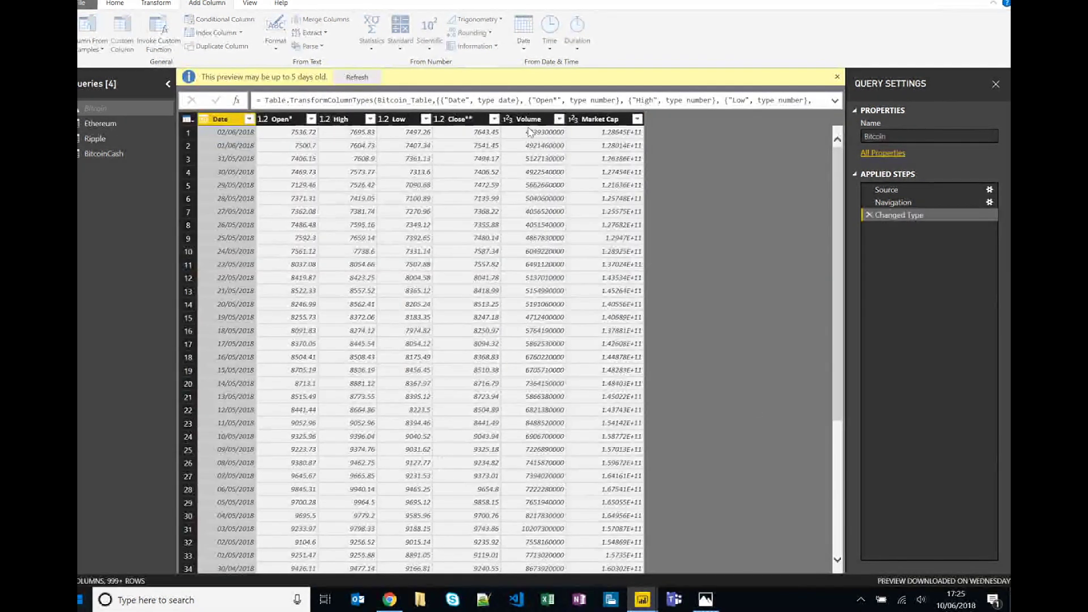
left_click(122, 31)
type("Symbol")
key("Tab")
type("\"BTC\"")
left_click(683, 387)
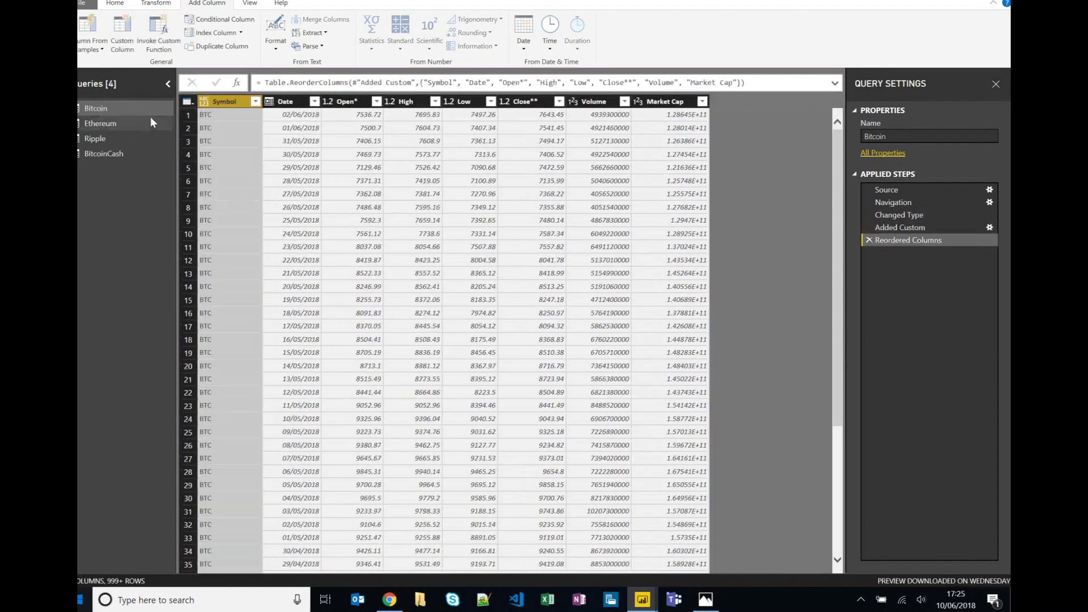
- Move the Symbol column to the first position in the Ethereum and Ripple queries, and return to the Bitcoin query
left_click(100, 123)
left_click(95, 138)
left_click_drag(670, 119, 216, 119)
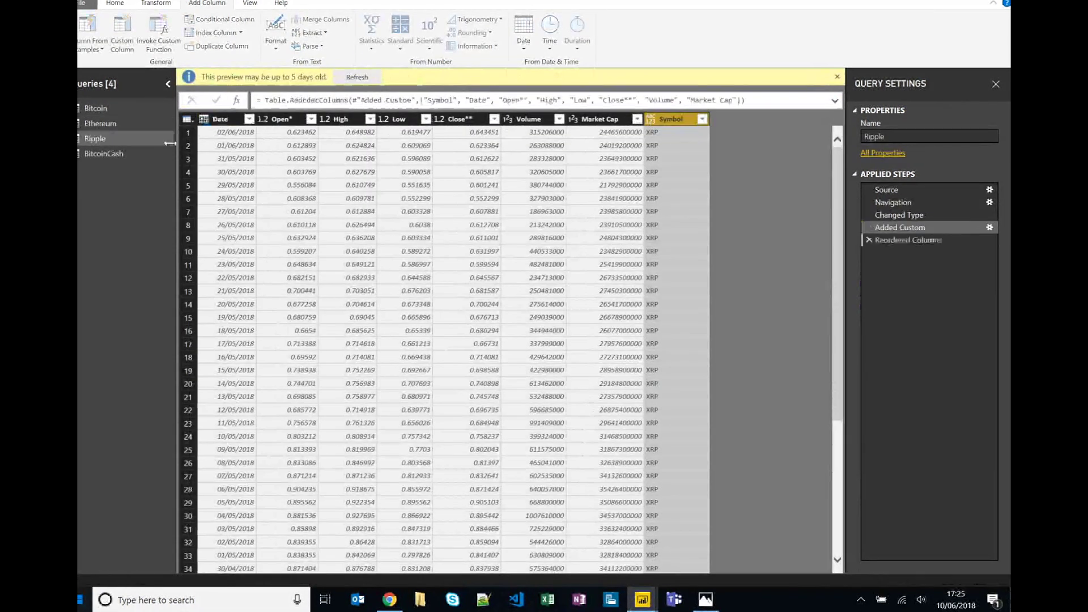
left_click(104, 153)
left_click(123, 107)
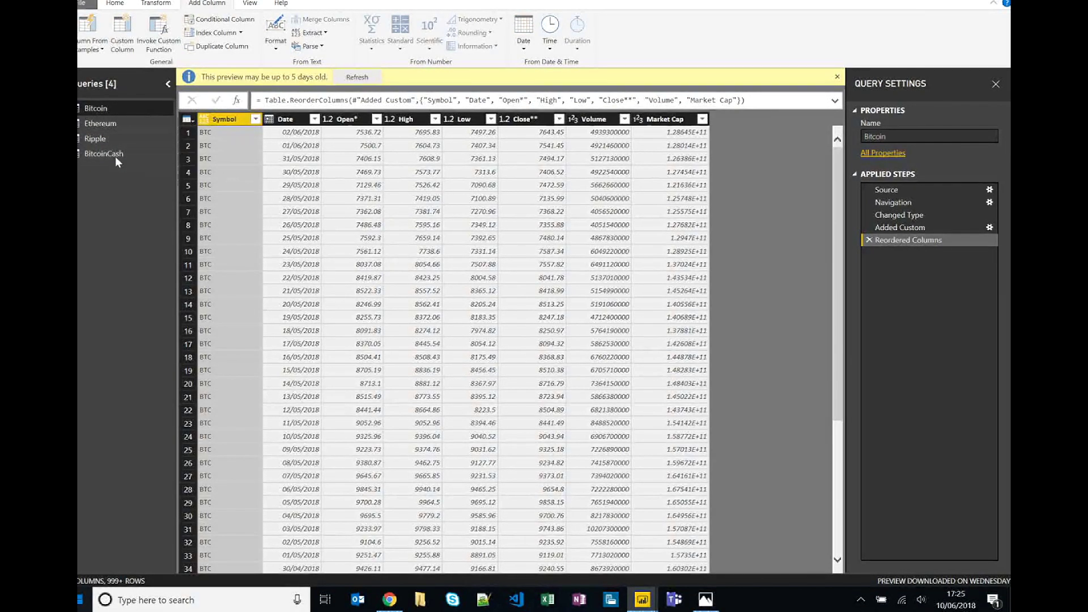
- Append the Ethereum, Ripple and BitcoinCash tables to the Bitcoin query using the three or more tables option
left_click(115, 3)
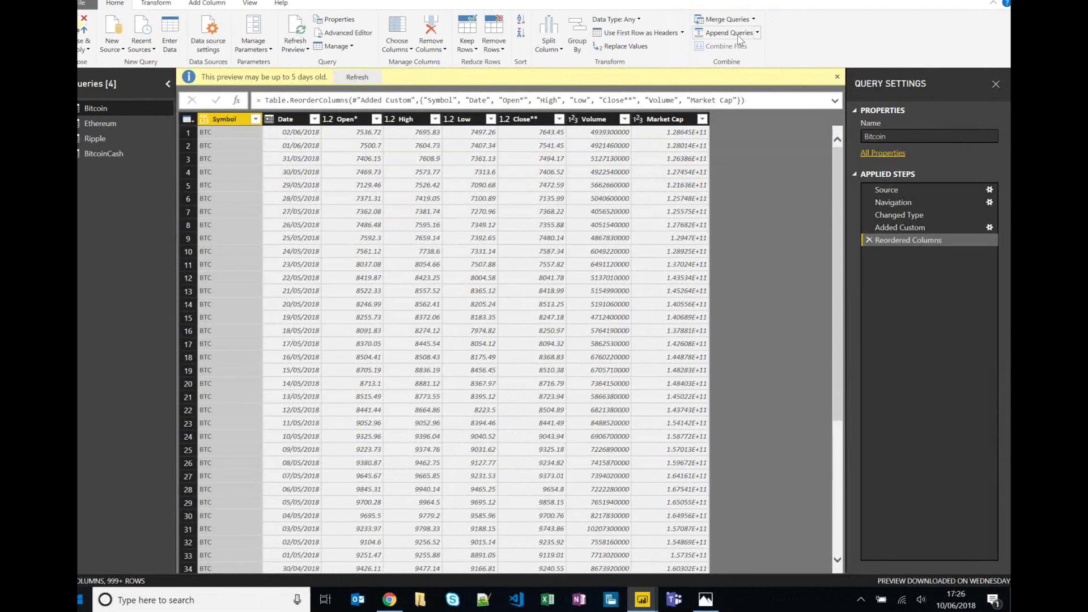
left_click(731, 33)
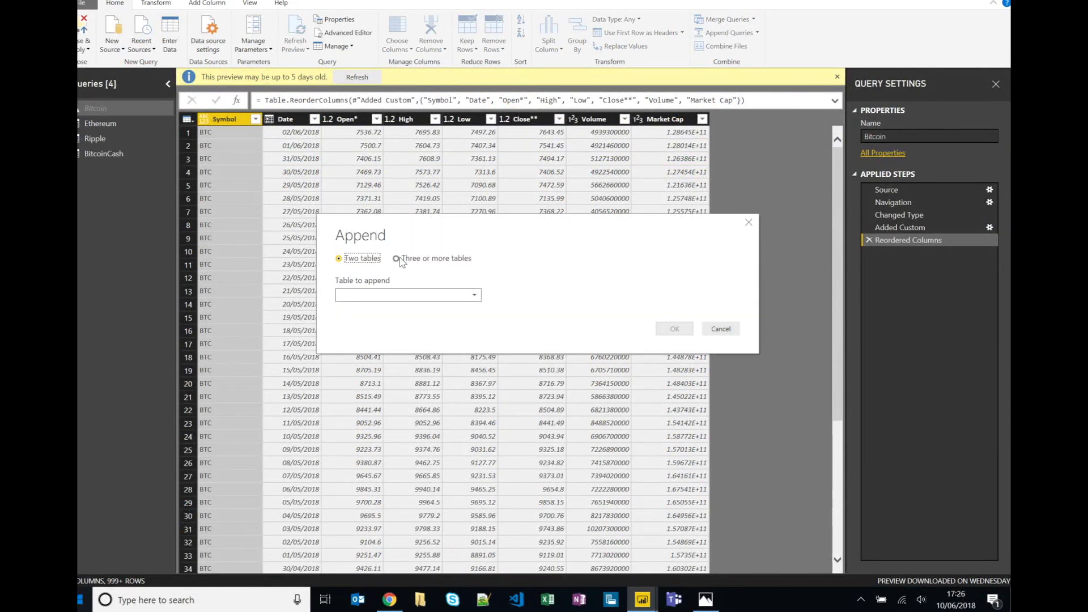
left_click(397, 258)
double_click(363, 309)
double_click(364, 321)
double_click(366, 335)
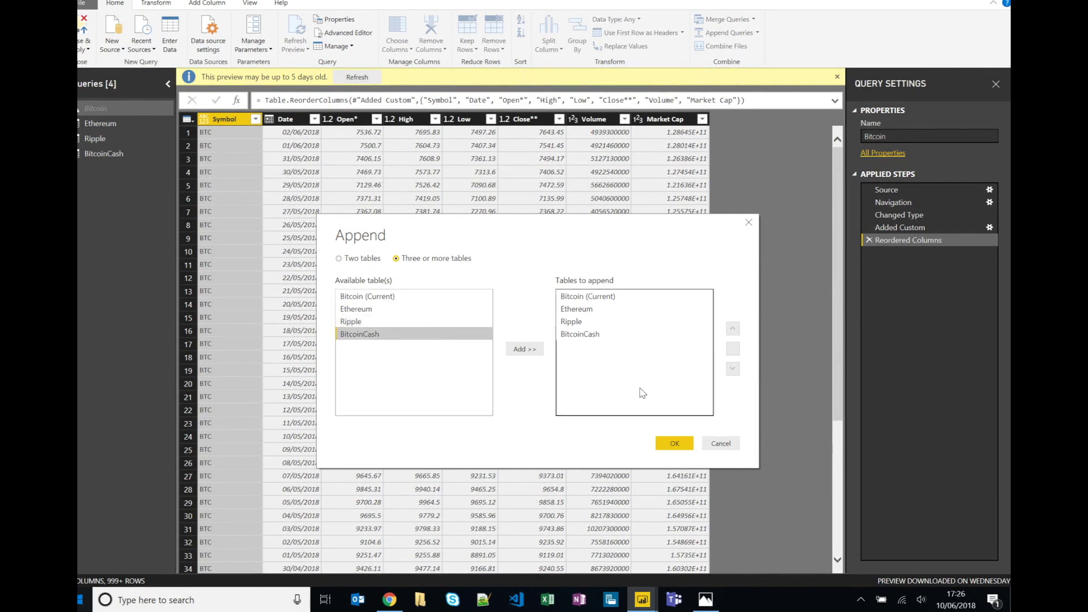
left_click(672, 443)
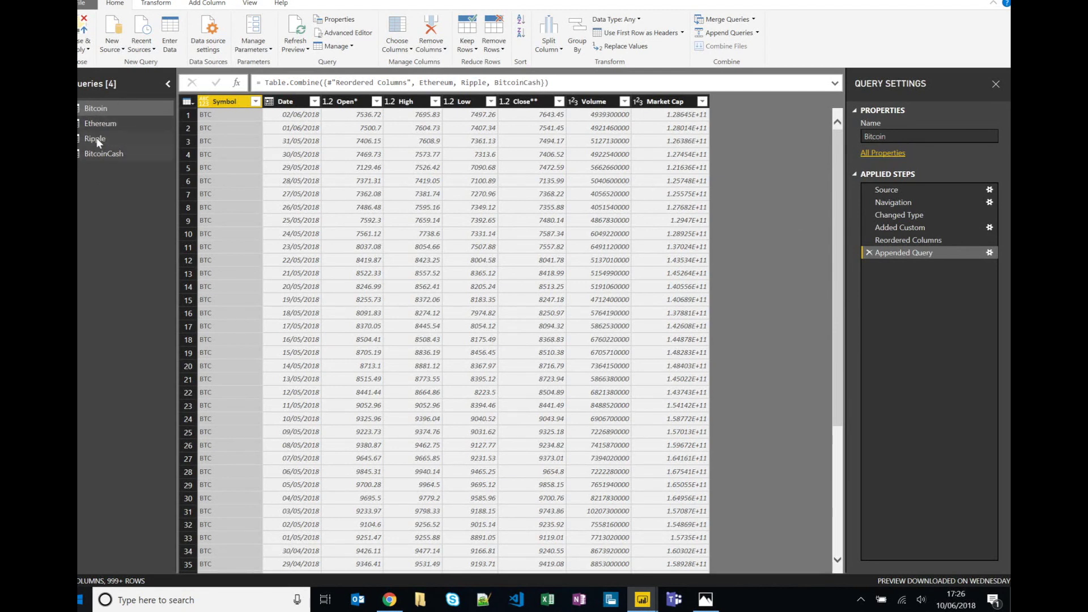
- Disable loading for the Ethereum, Ripple and BitcoinCash queries
left_click(101, 124)
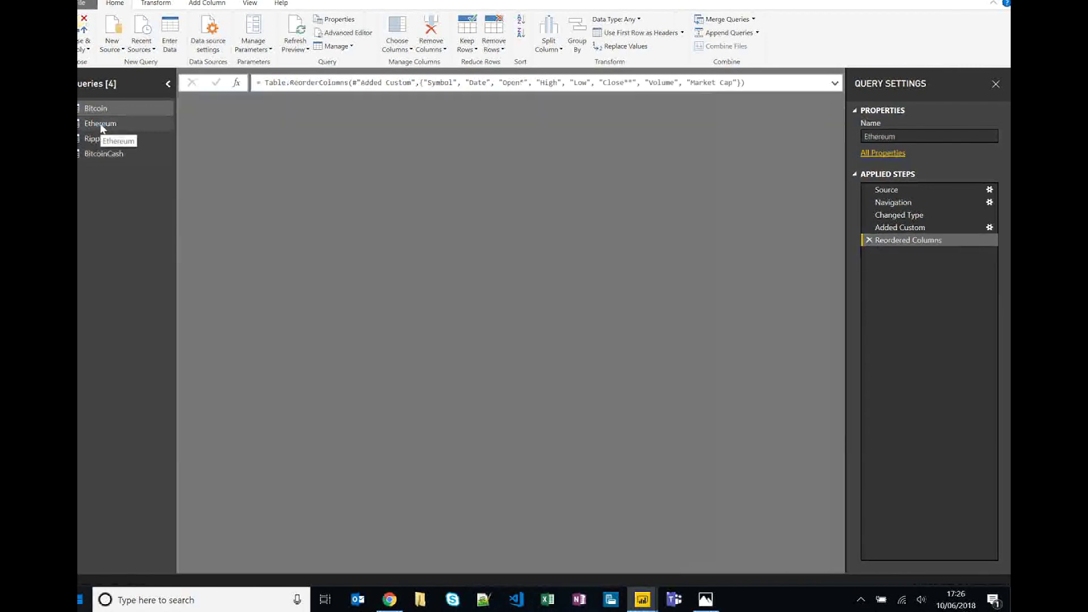
right_click(101, 125)
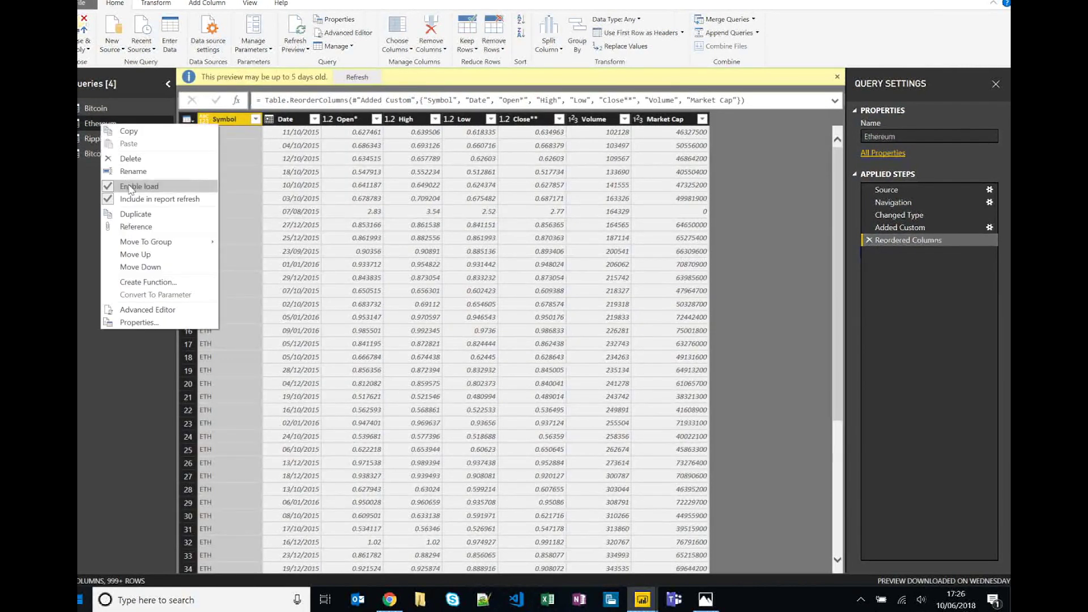
left_click(110, 140)
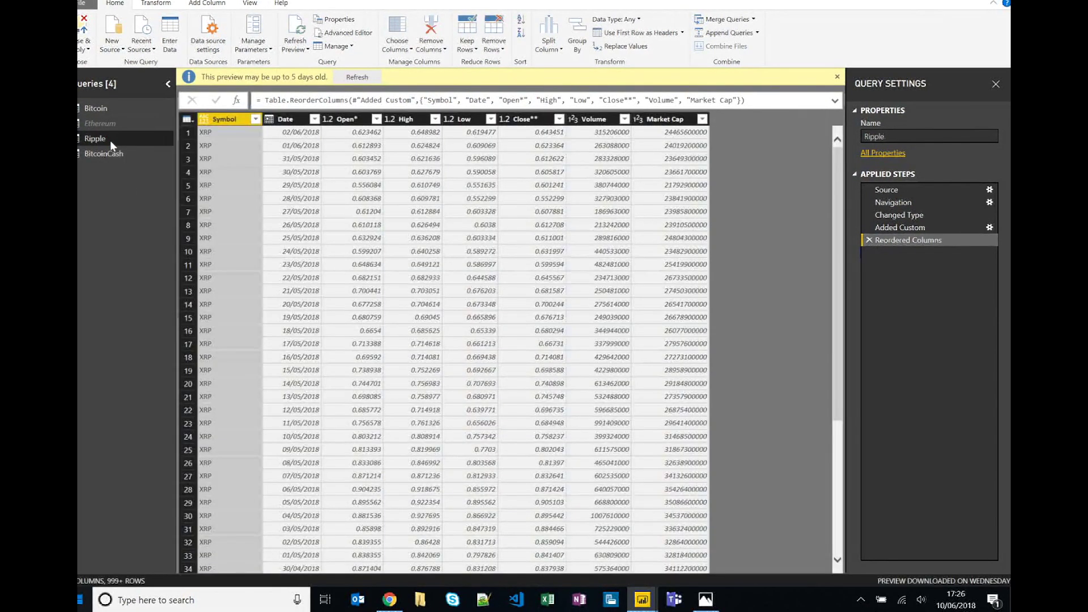
right_click(110, 141)
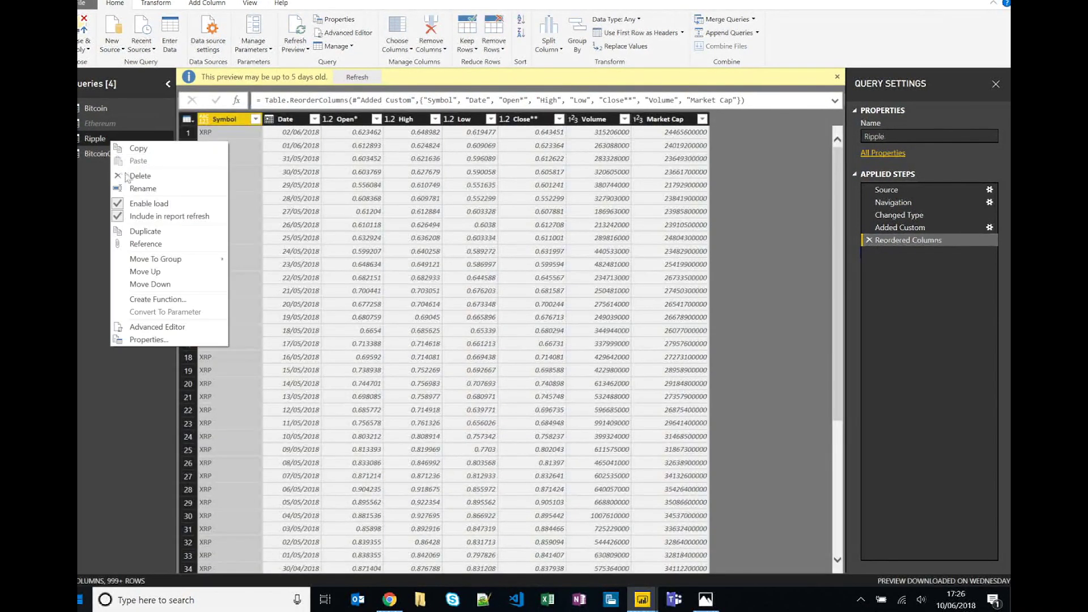
left_click(129, 193)
left_click(112, 160)
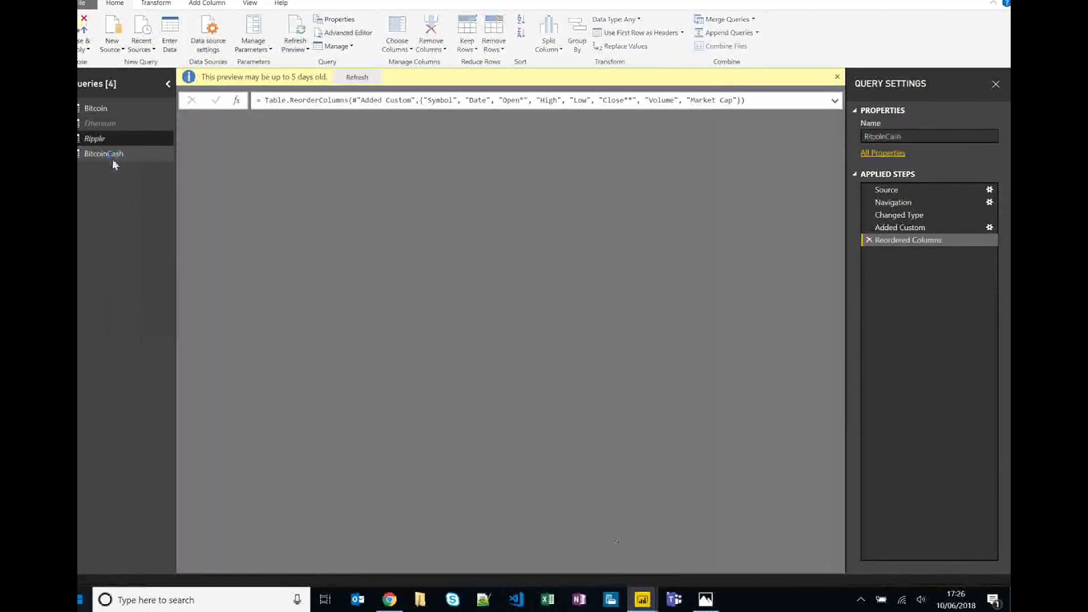
right_click(112, 160)
left_click(144, 221)
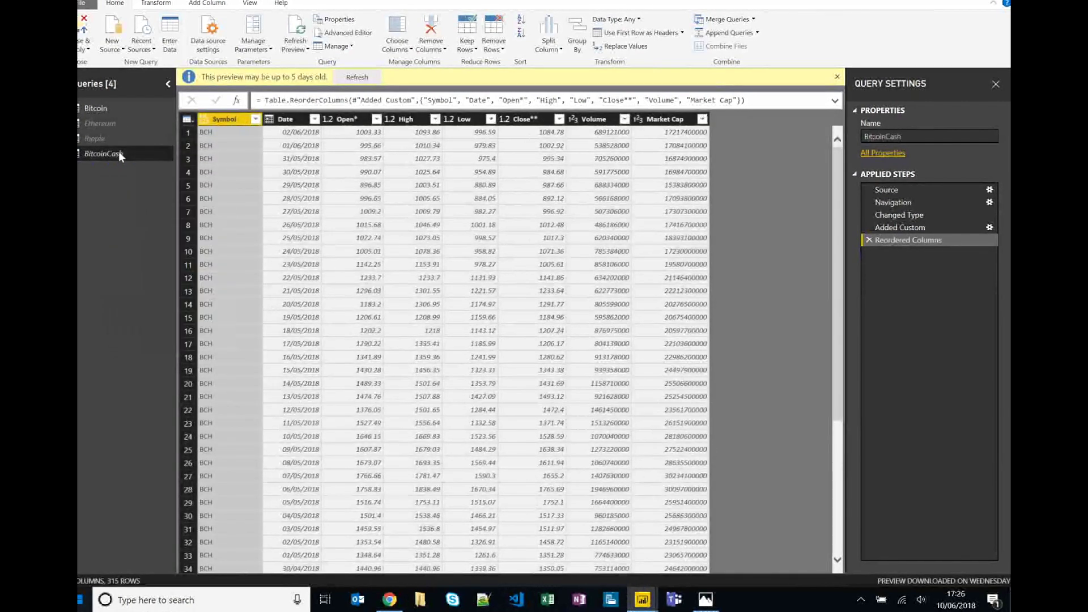
- Rename the Bitcoin query as Market Values
left_click(120, 111)
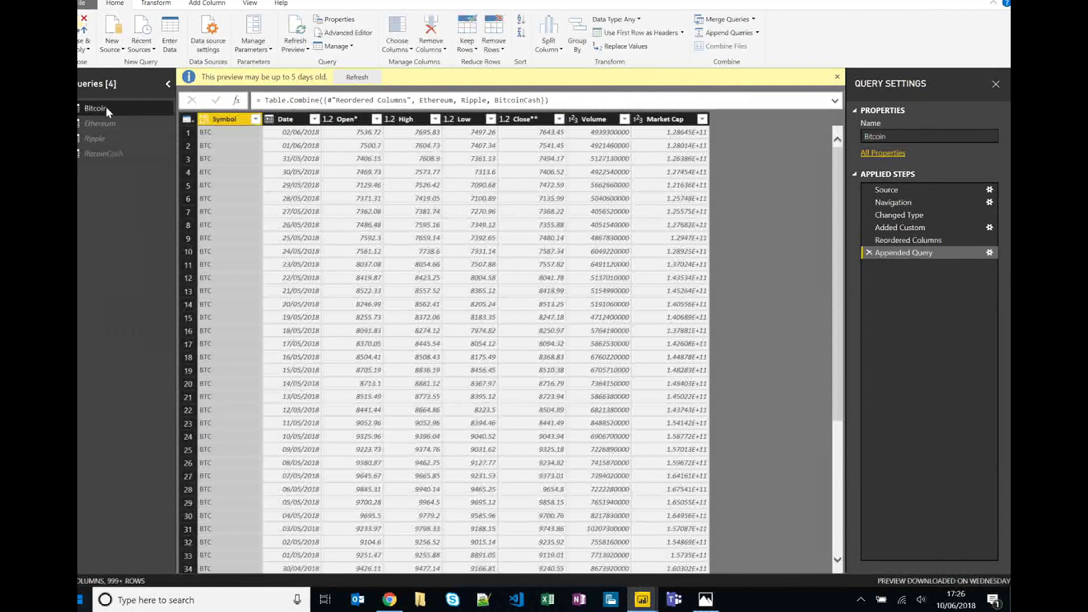
double_click(106, 108)
type("Market Values")
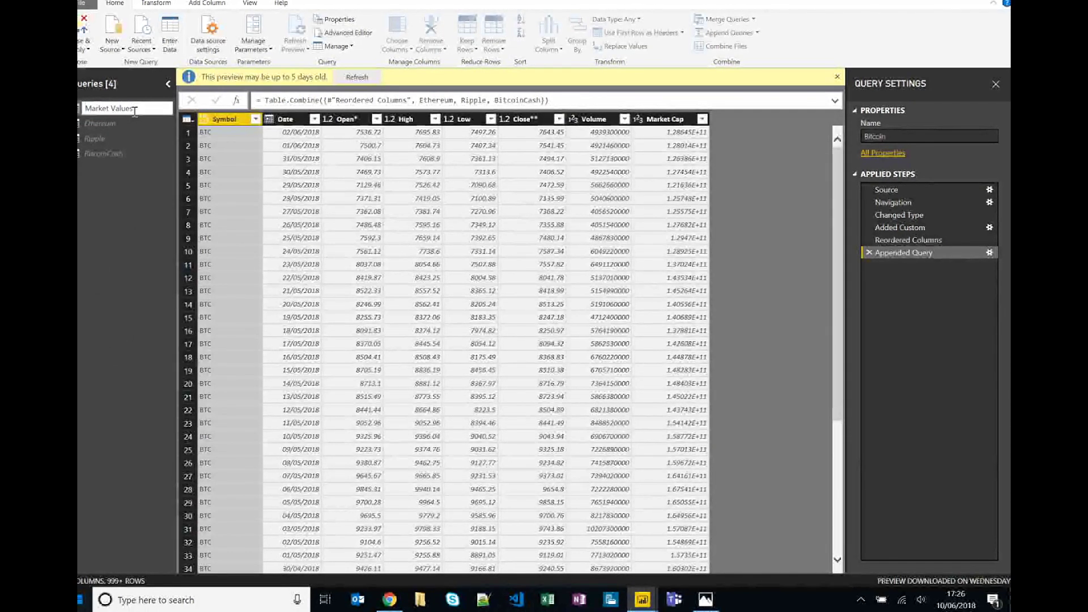
key("Return")
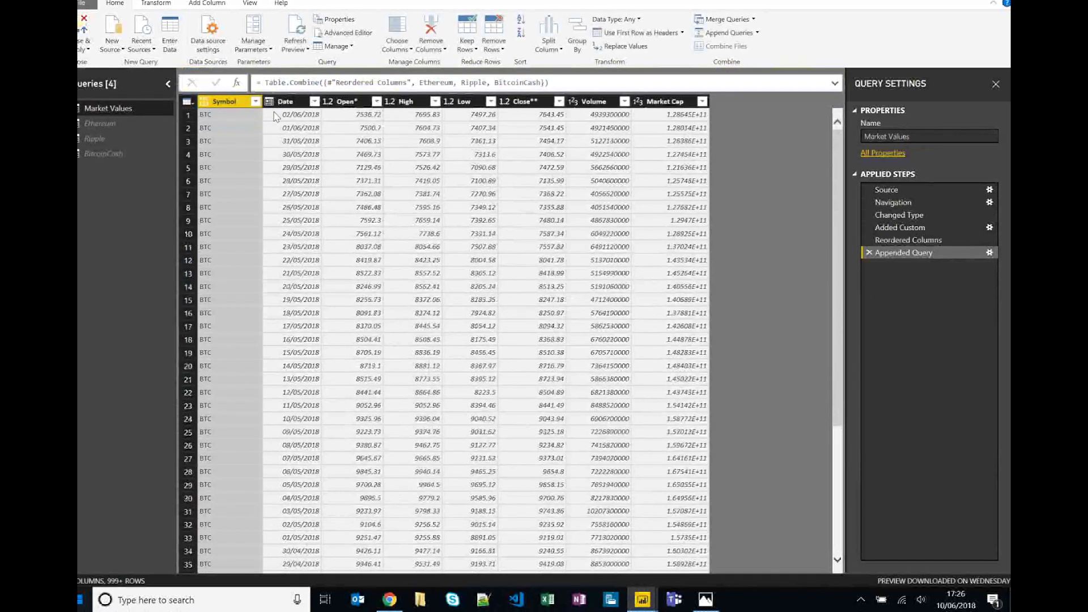
- Rename the Open* column as Open and the Close** column as Close in the Market Values query
left_click(361, 103)
double_click(364, 102)
key("Return")
double_click(524, 102)
left_click(544, 101)
key("Return")
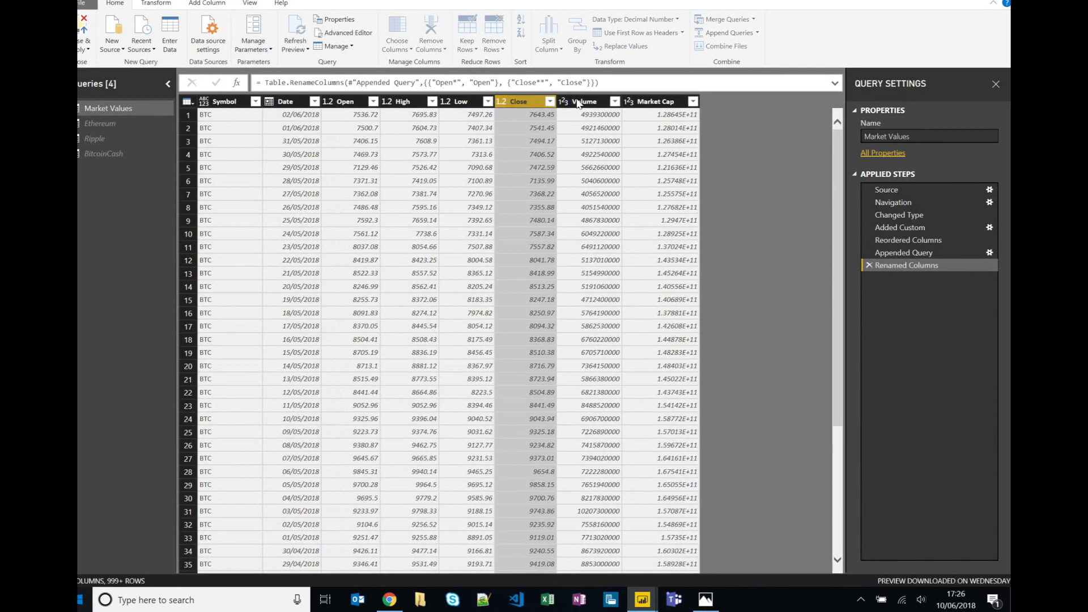
left_click(343, 101)
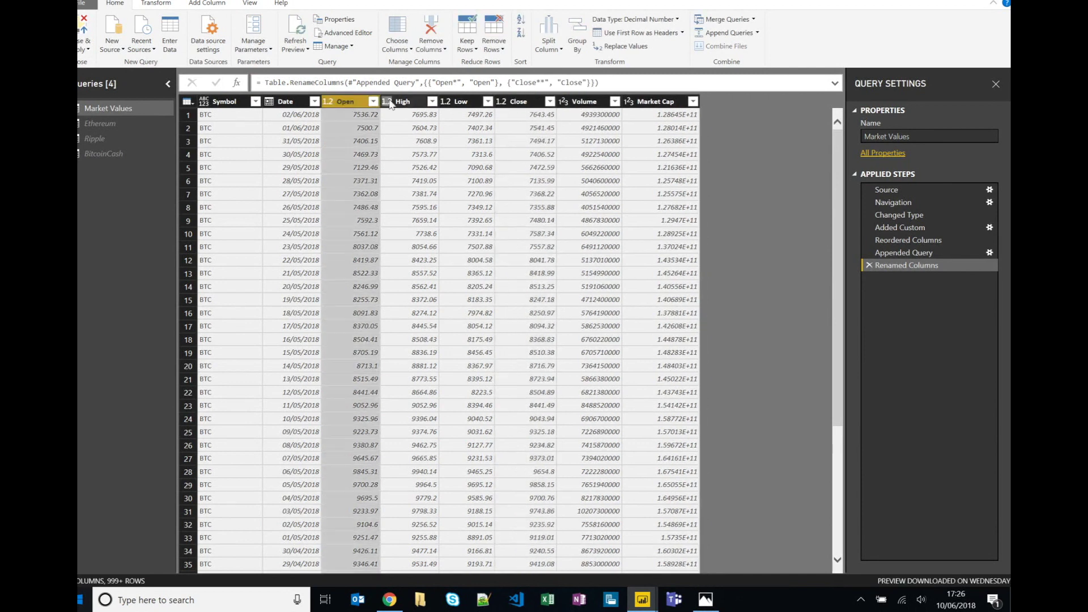
left_click(403, 102, "ctrl")
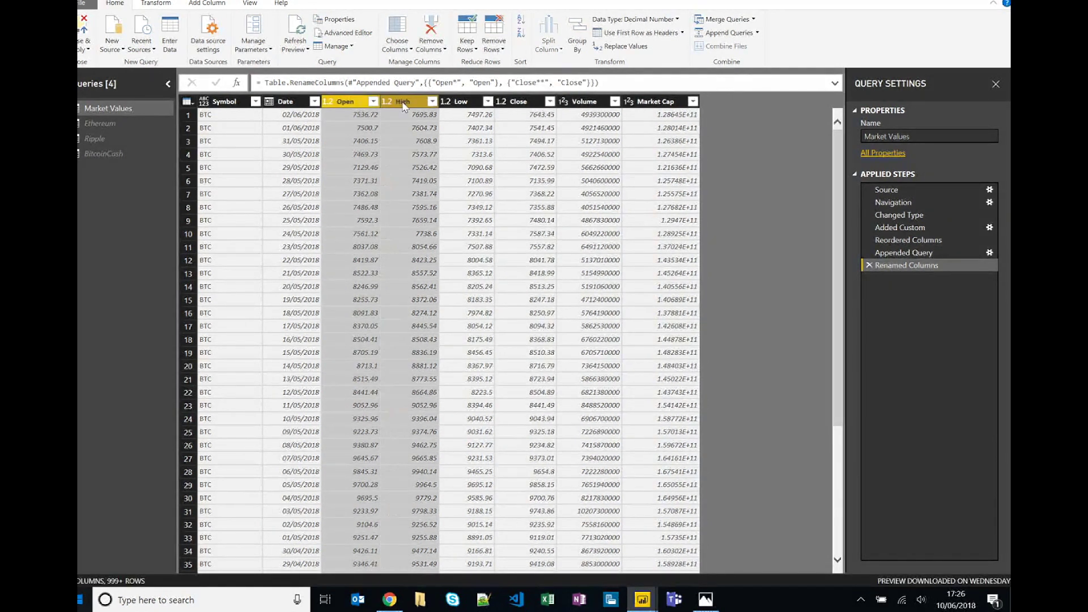
left_click(335, 100)
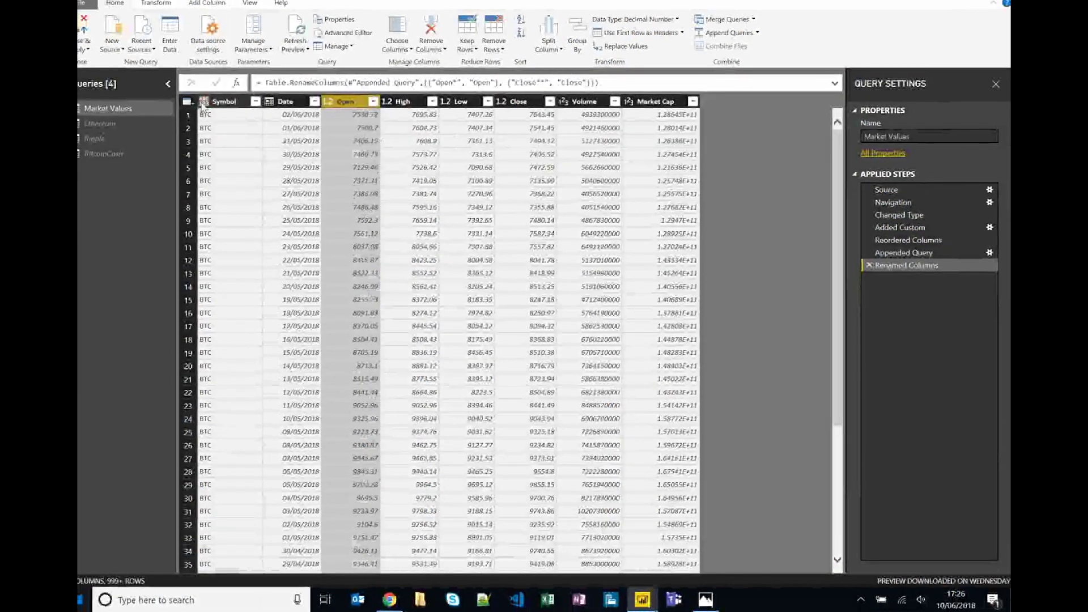
left_click(203, 101)
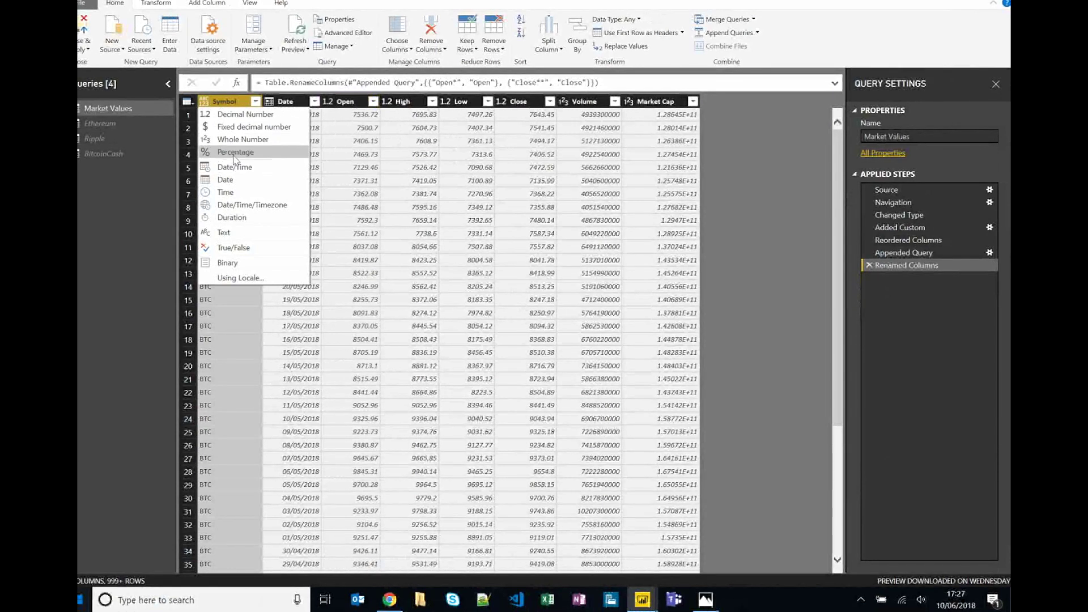
left_click(269, 103)
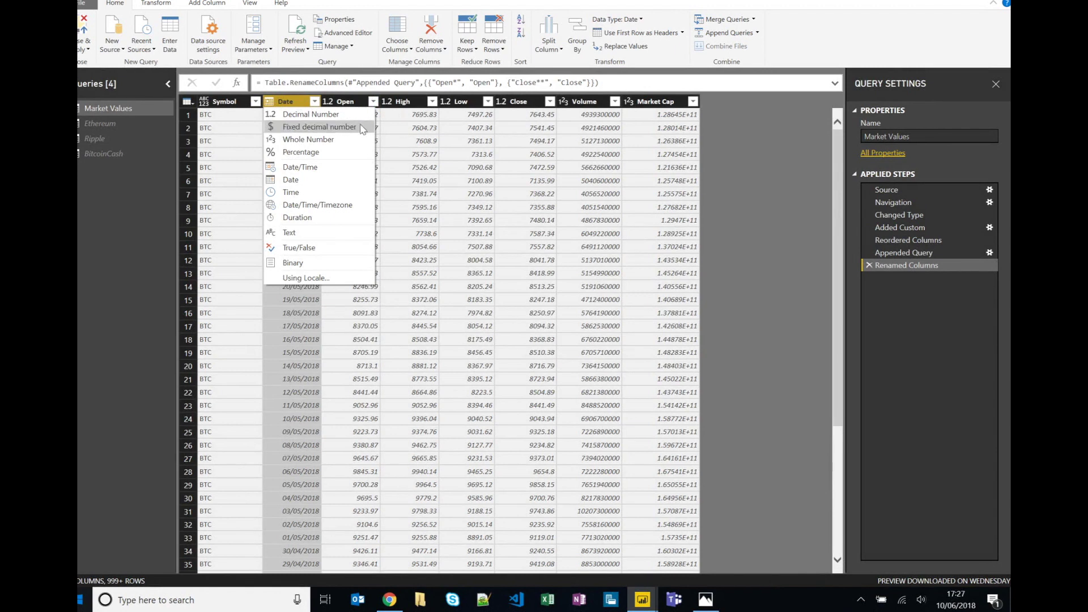
left_click(781, 144)
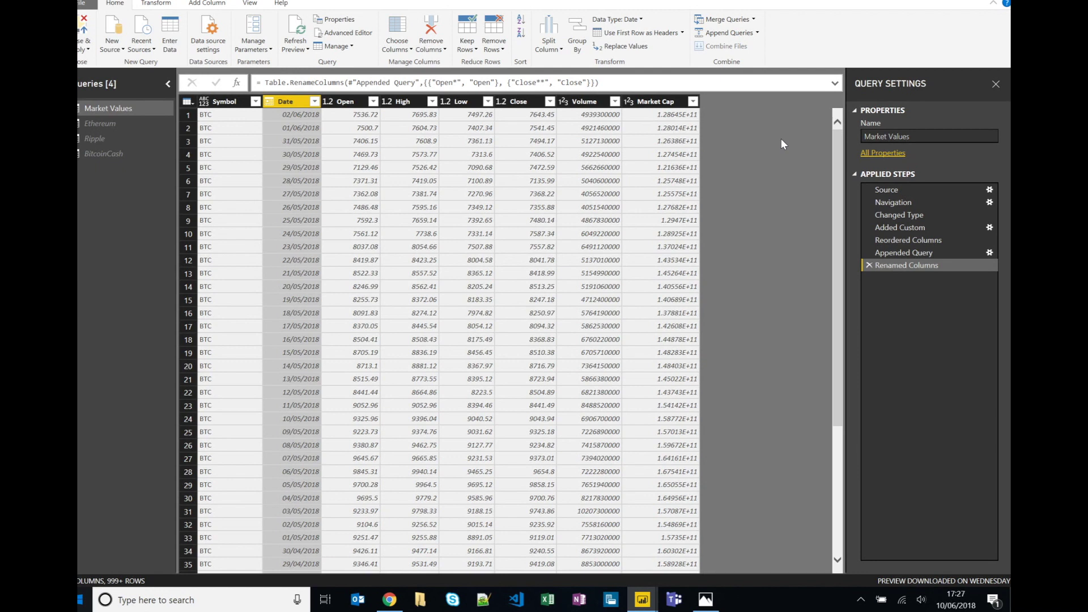
- Change the data type of the Open, High, Low and Close columns to Fixed decimal number
left_click(346, 103)
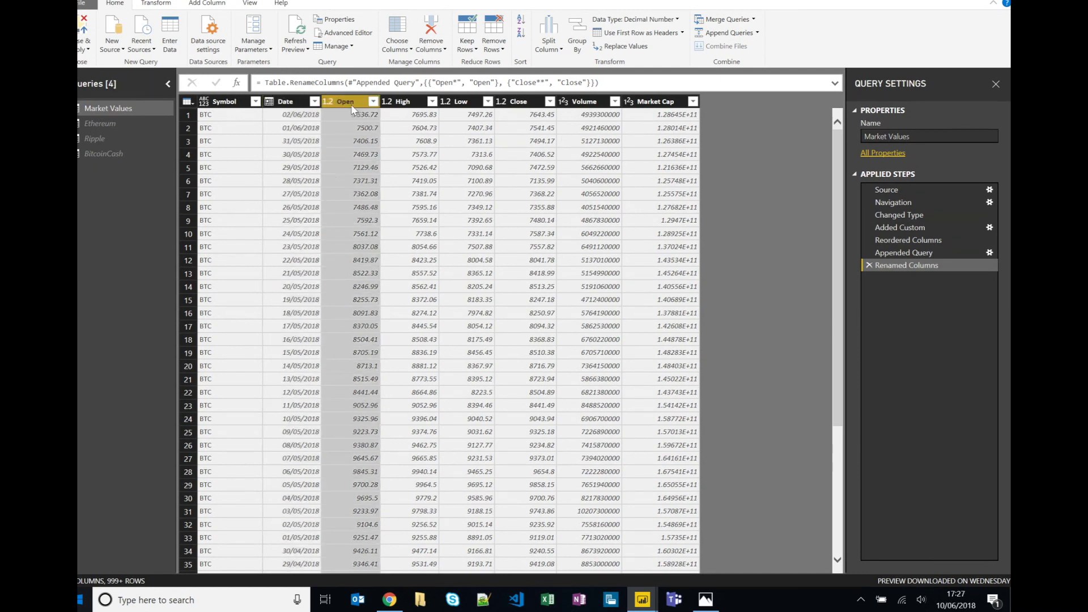
left_click(328, 103)
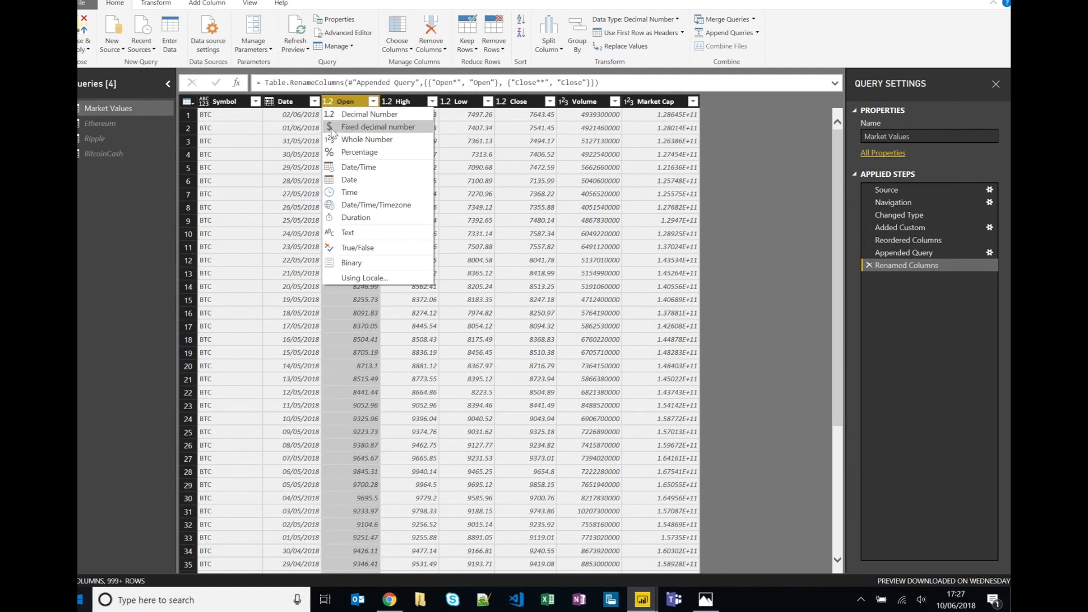
left_click(384, 114)
left_click(399, 102, "ctrl")
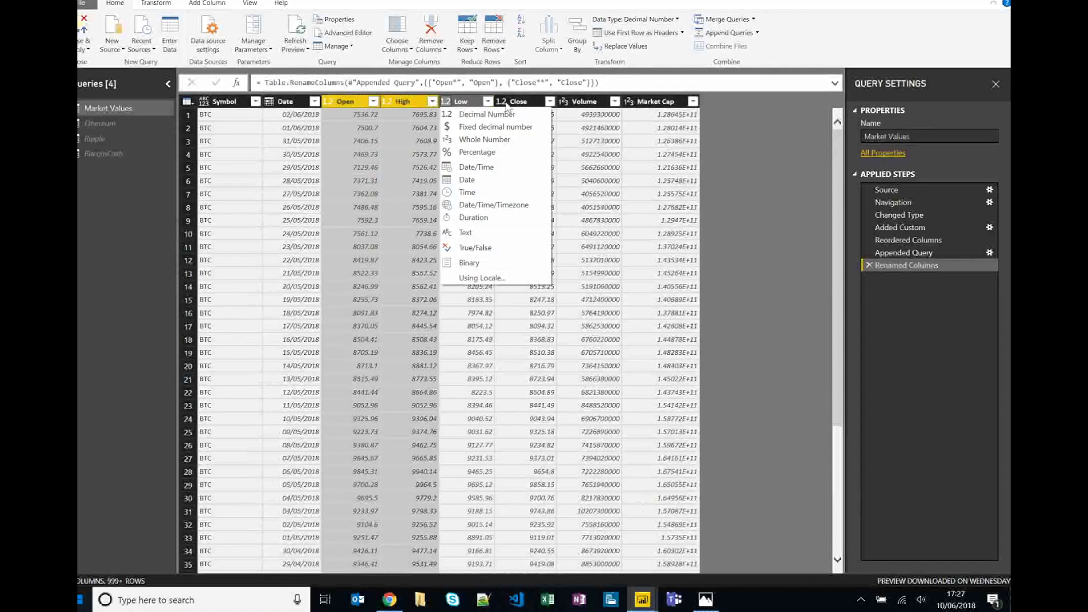
left_click(517, 102, "ctrl")
left_click(474, 106, "ctrl")
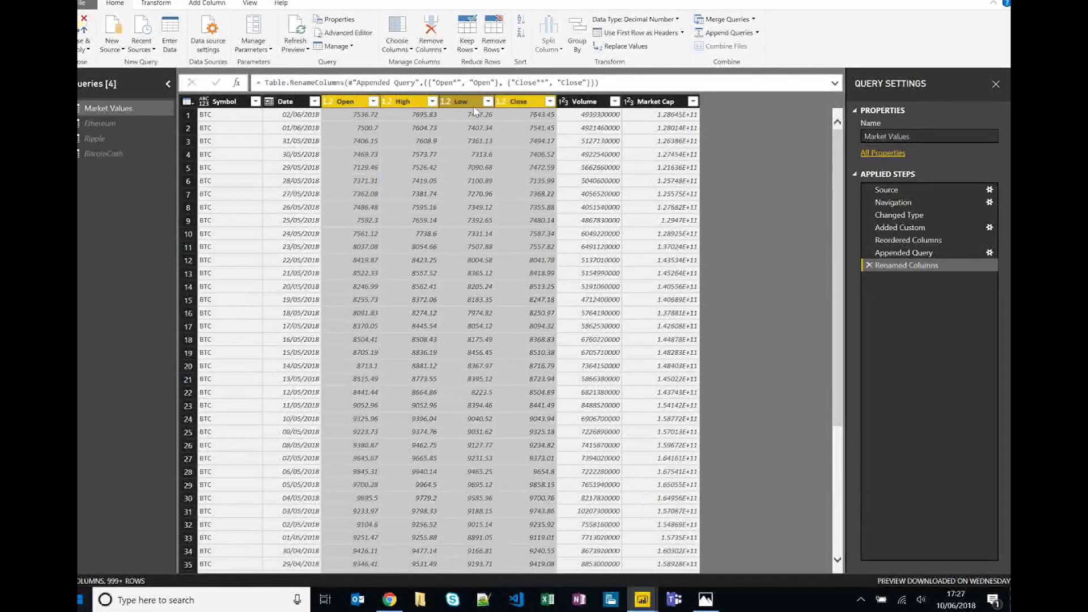
left_click(622, 21)
left_click(610, 49)
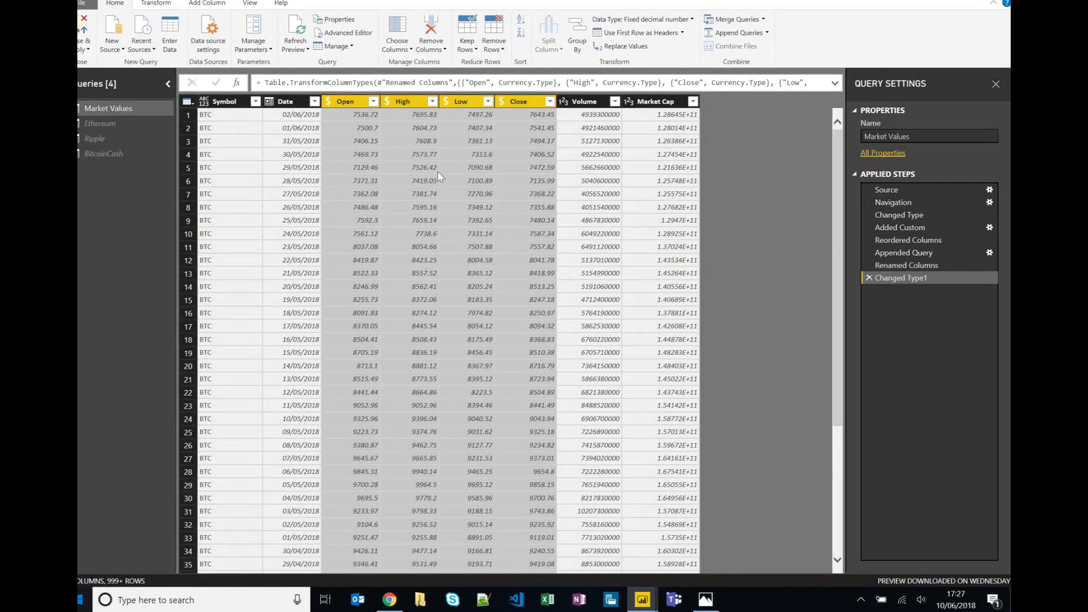
- Close the query editor and apply the changes to load the Market Values table into the report
left_click(224, 100)
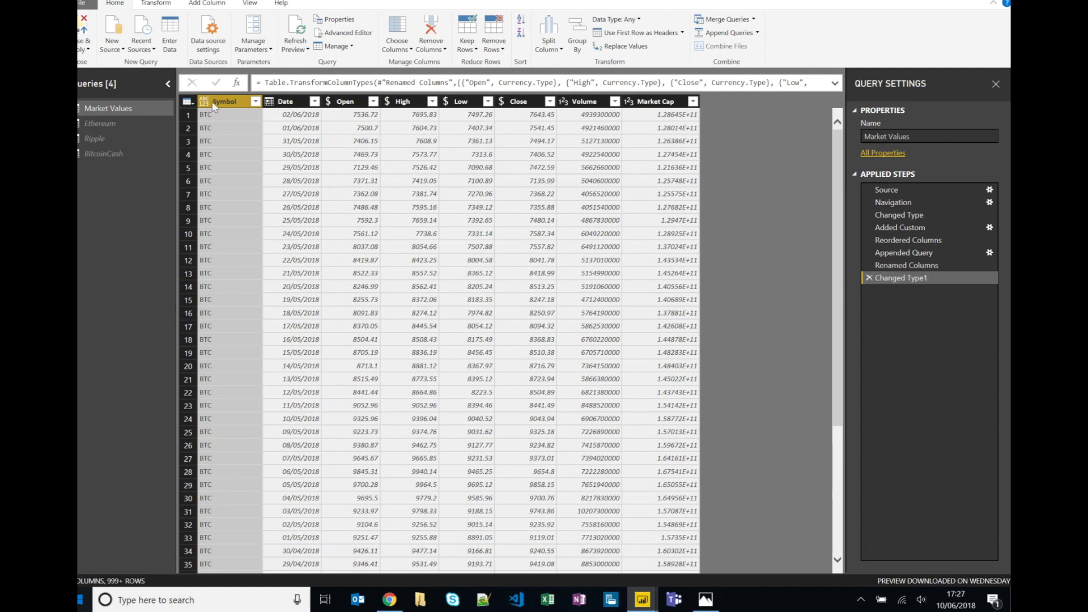
left_click(83, 31)
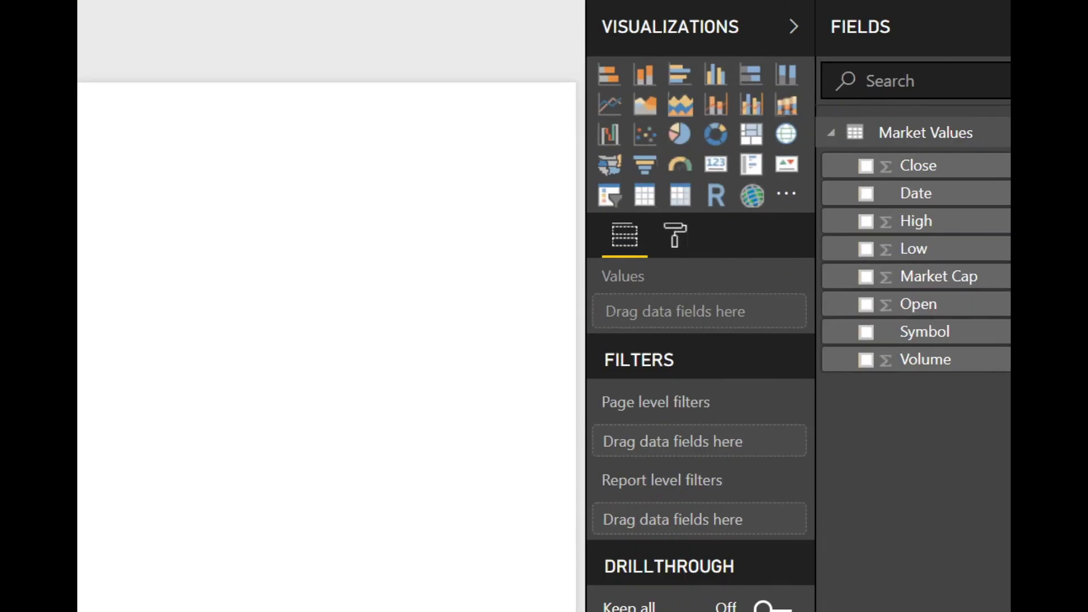
left_click_drag(888, 125, 846, 131)
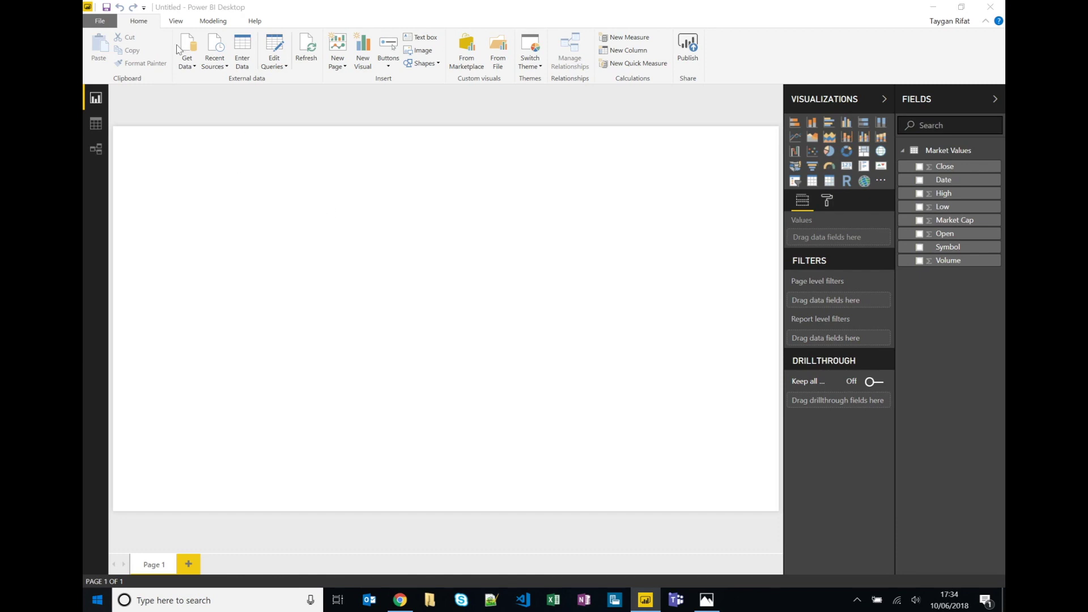
- Connect to the names.csv file as a Text/CSV source and open it for editing in the query editor
left_click(188, 50)
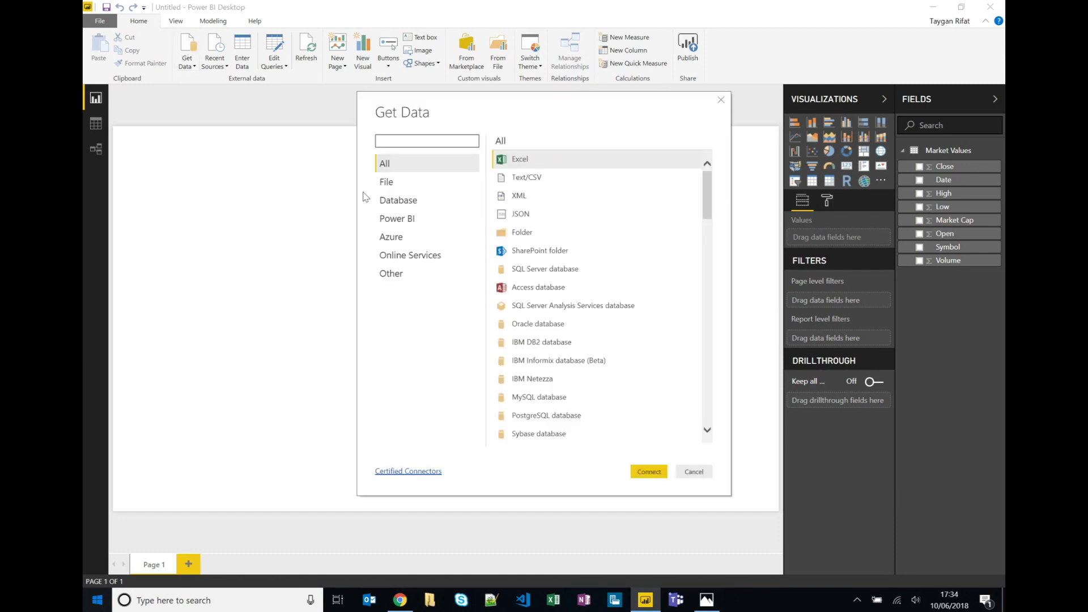
left_click(526, 181)
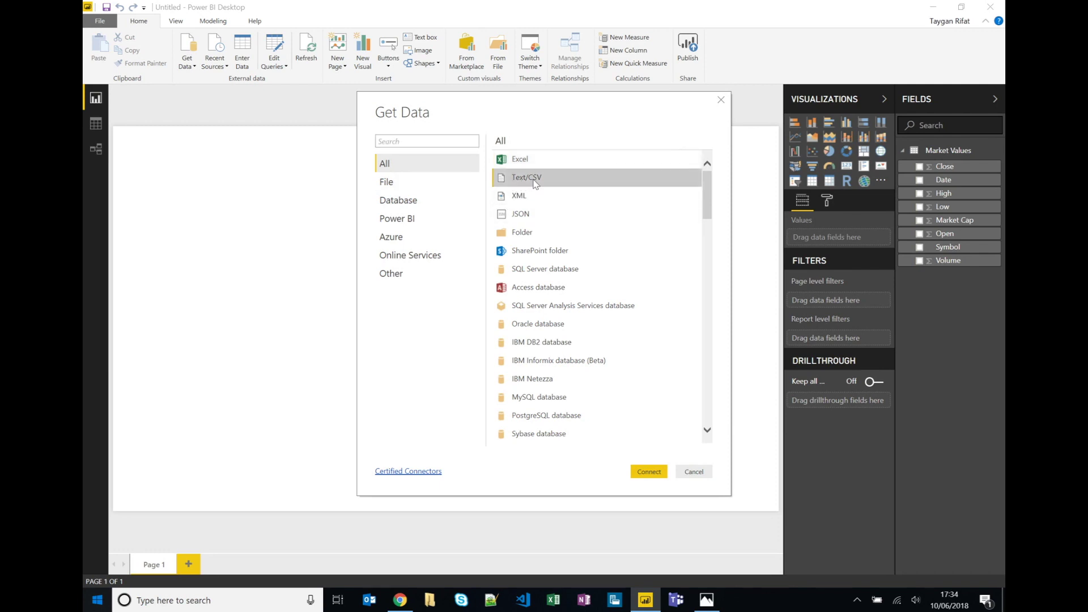
left_click(648, 471)
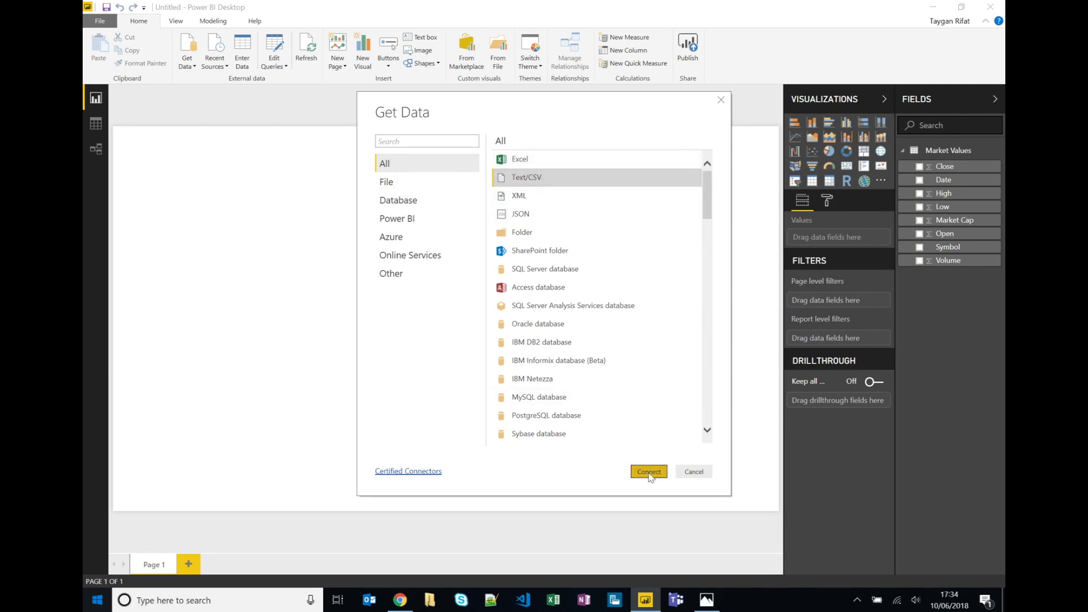
double_click(228, 88)
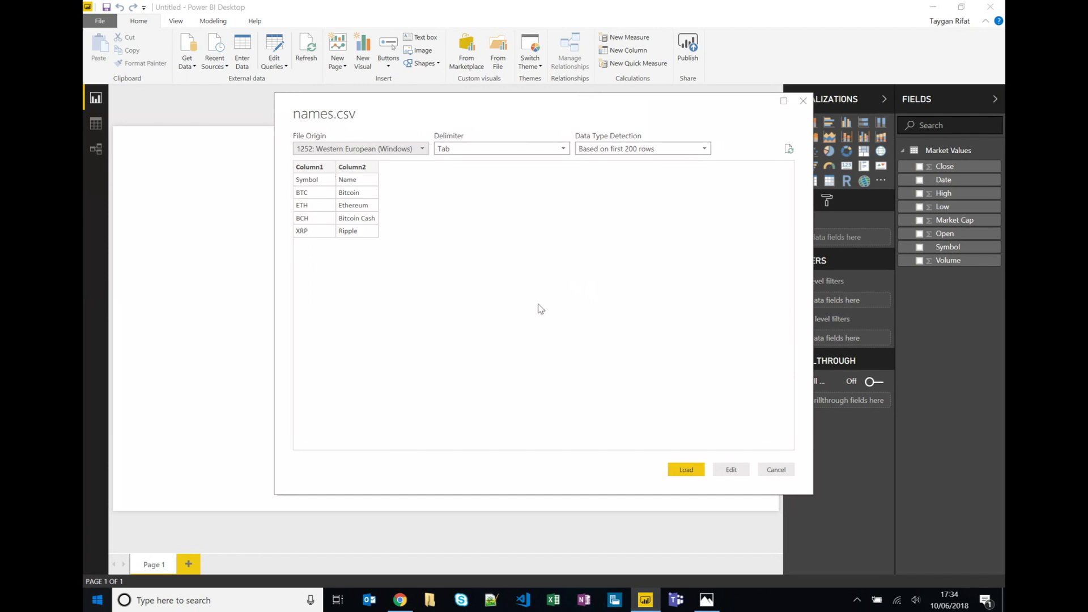
left_click(732, 471)
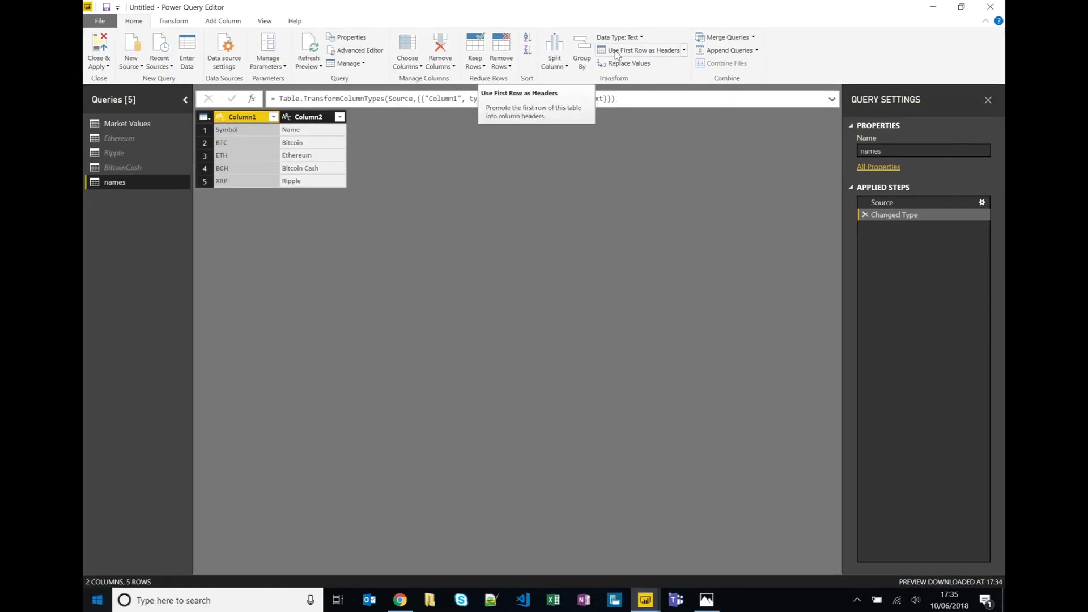
- Promote the first row of the names query to headers and rename the query as Currencies
left_click(590, 68)
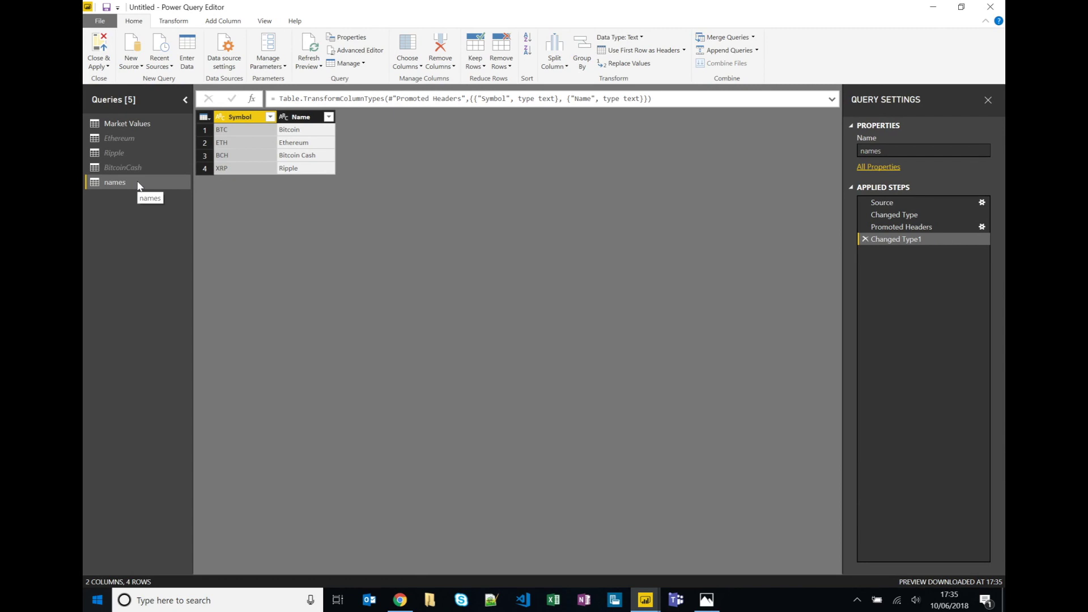
right_click(137, 184)
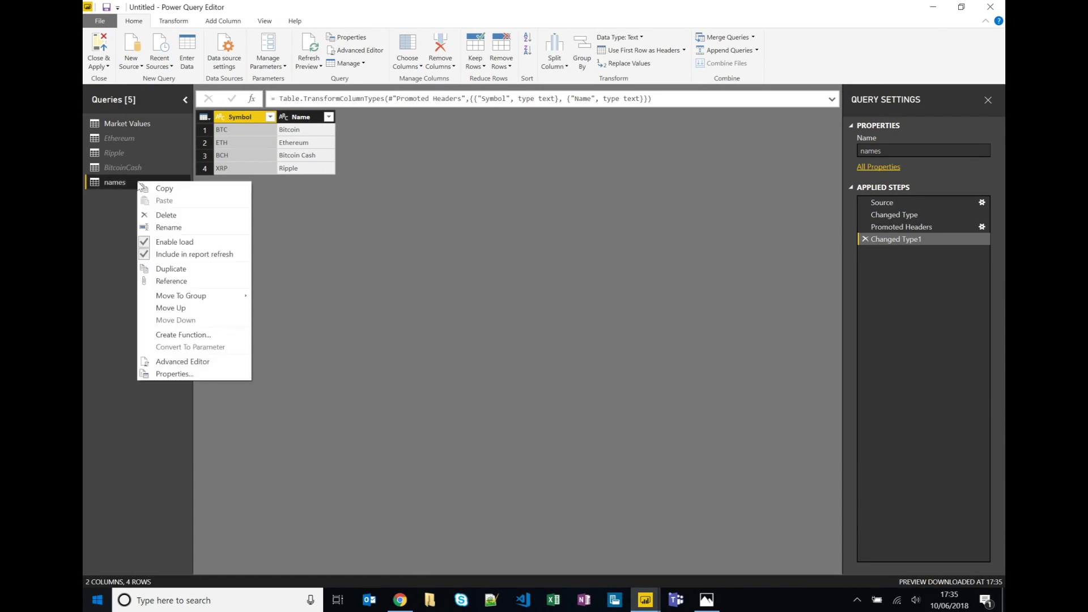
left_click(170, 229)
type("C")
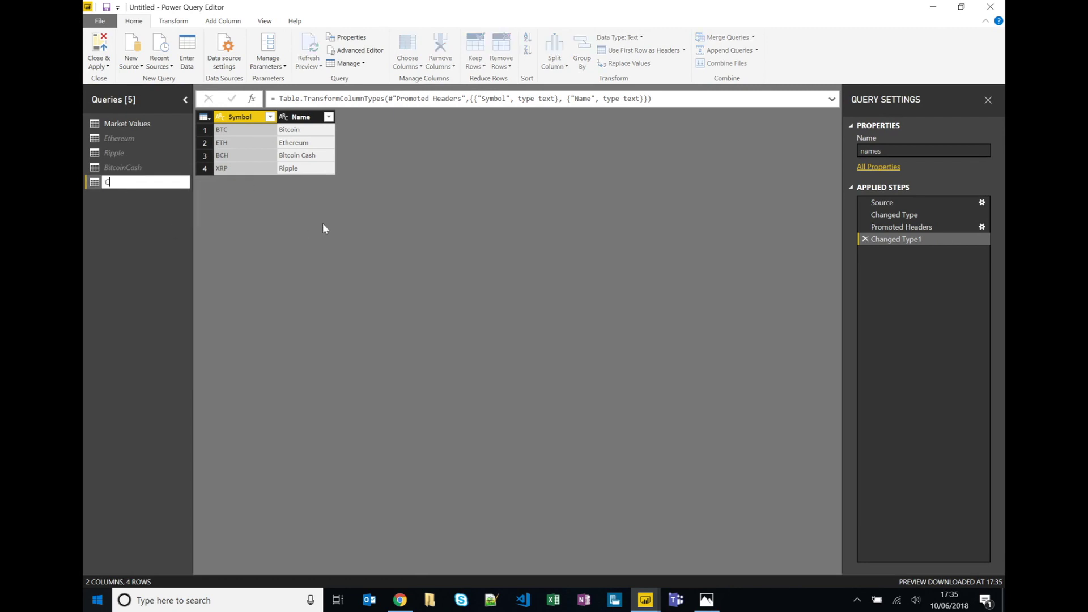
type("urrencies")
key("Return")
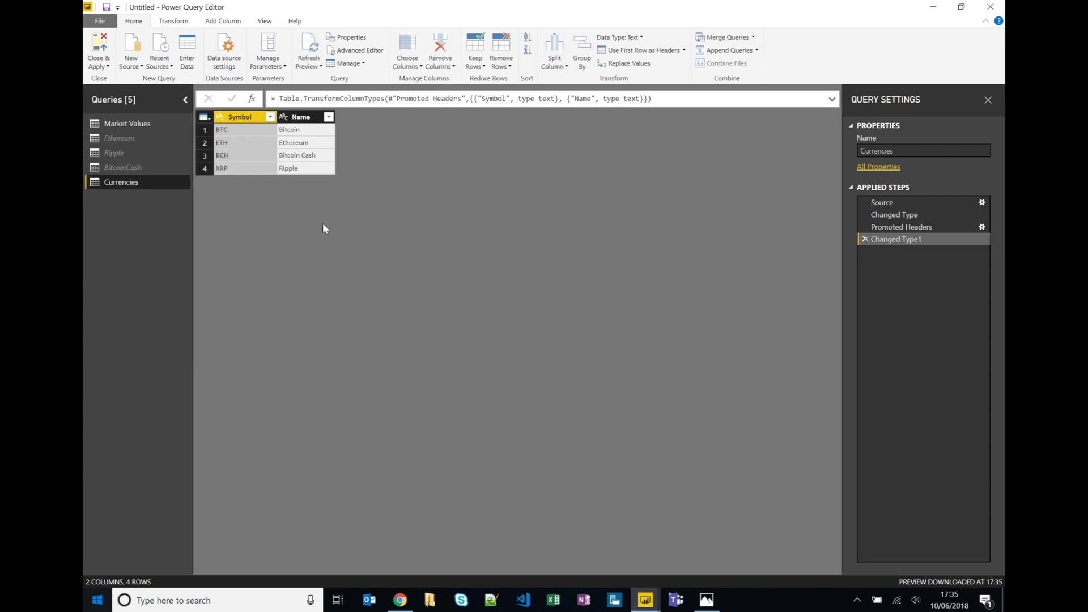
- Move the Ethereum, Ripple and BitcoinCash queries into a new group named Inactive
left_click(121, 169)
left_click(131, 141, "shift")
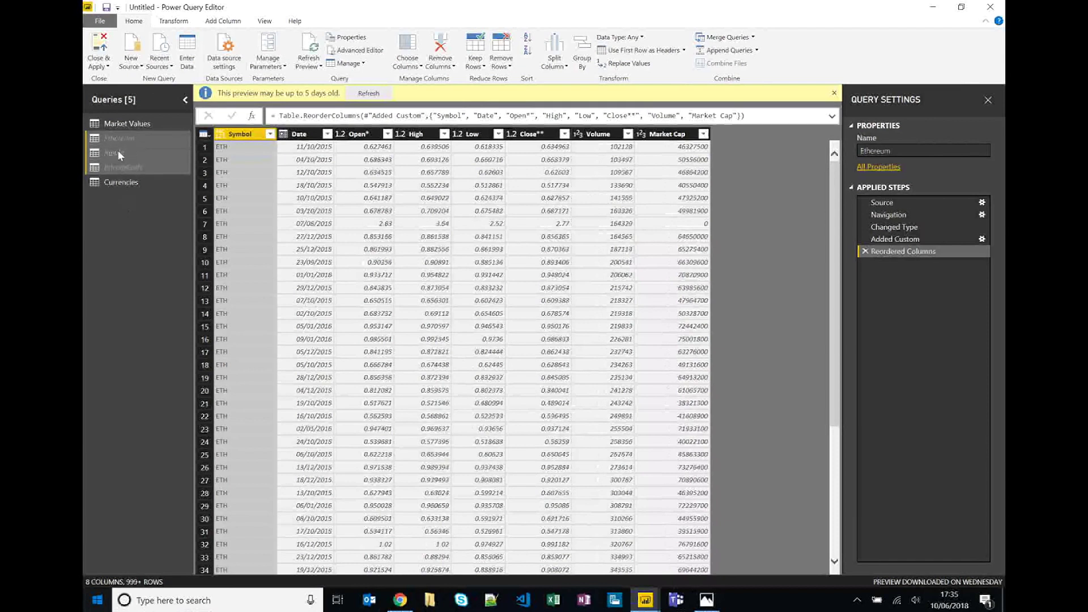
right_click(117, 147)
mouse_move(170, 194)
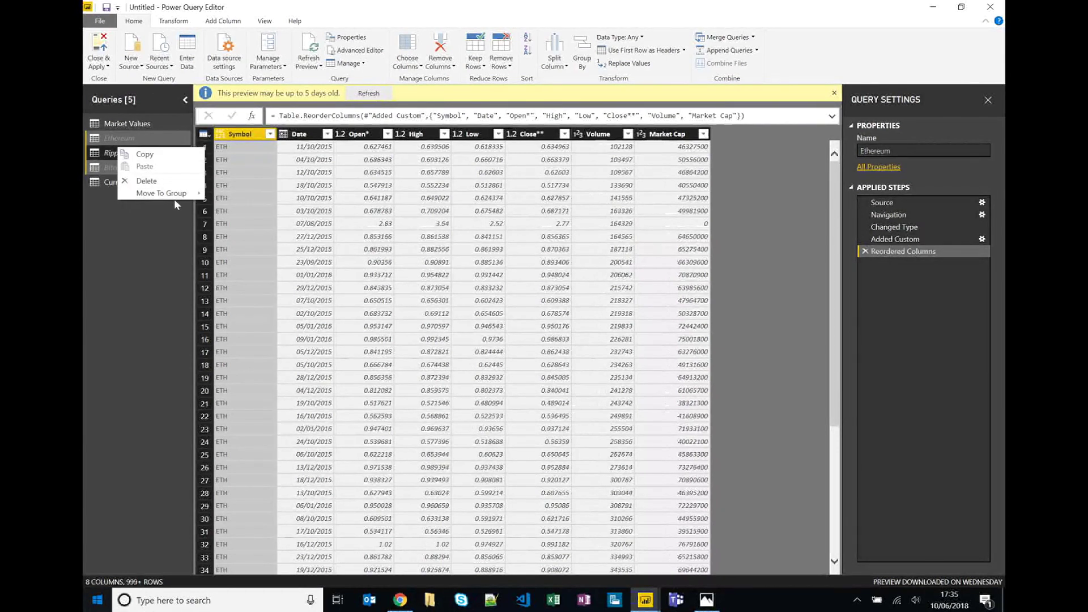
left_click(236, 194)
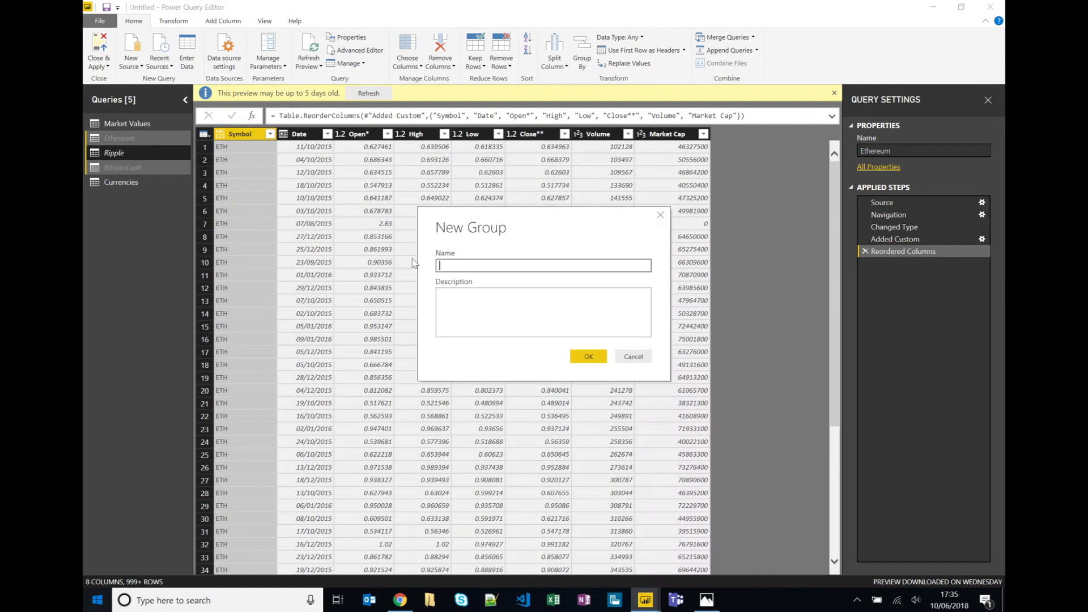
type("Inactive")
key("Return")
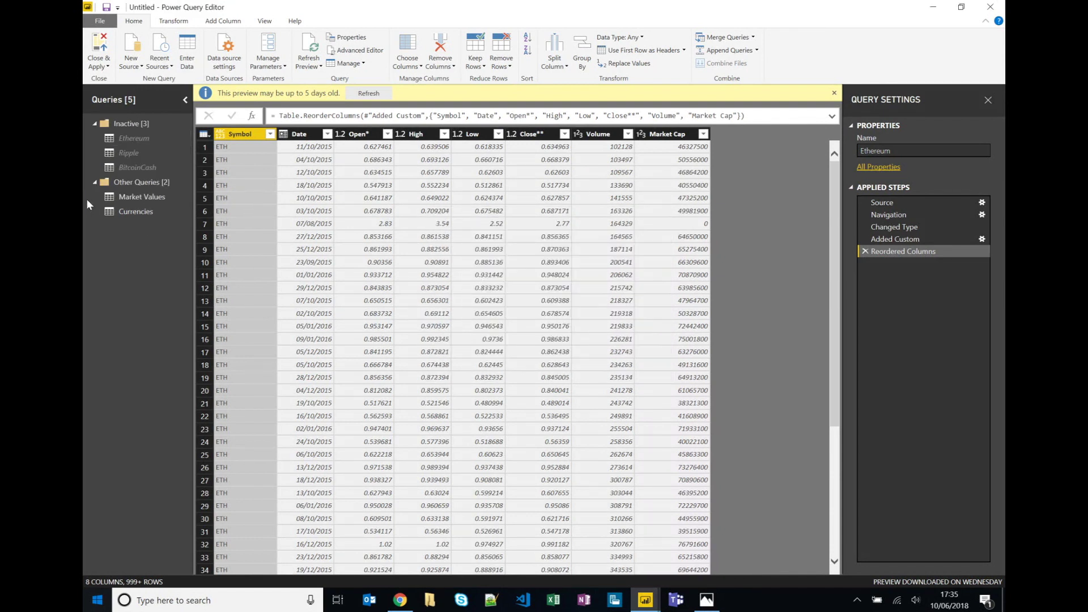
- Group the Market Values and Currencies queries under a new group named Active, and close and apply the query changes
right_click(112, 229)
left_click(143, 287)
type("Active")
left_click(588, 356)
left_click(144, 182)
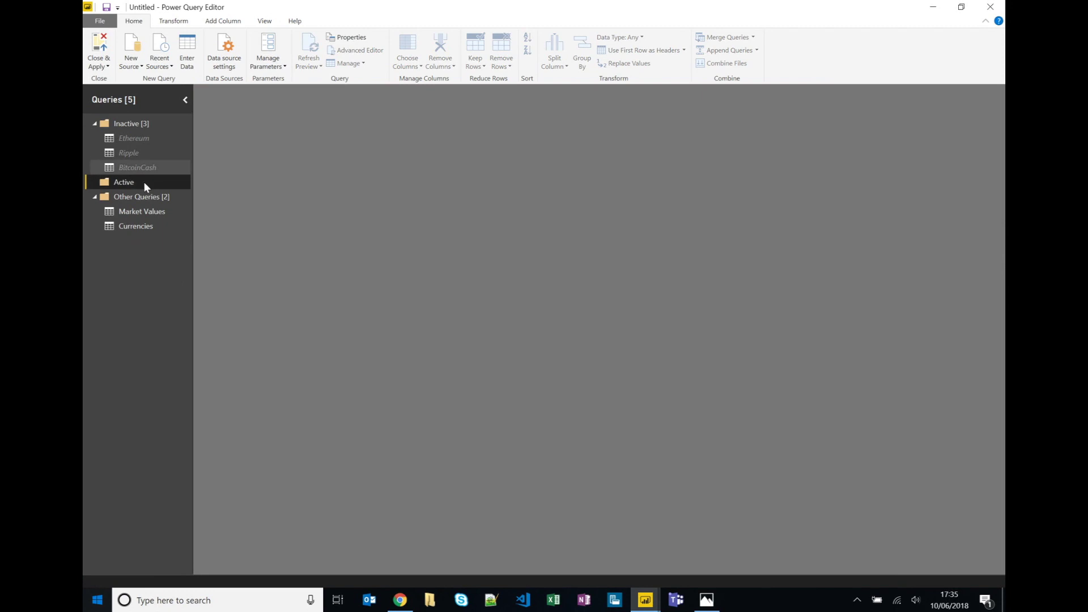
left_click_drag(132, 210, 124, 184)
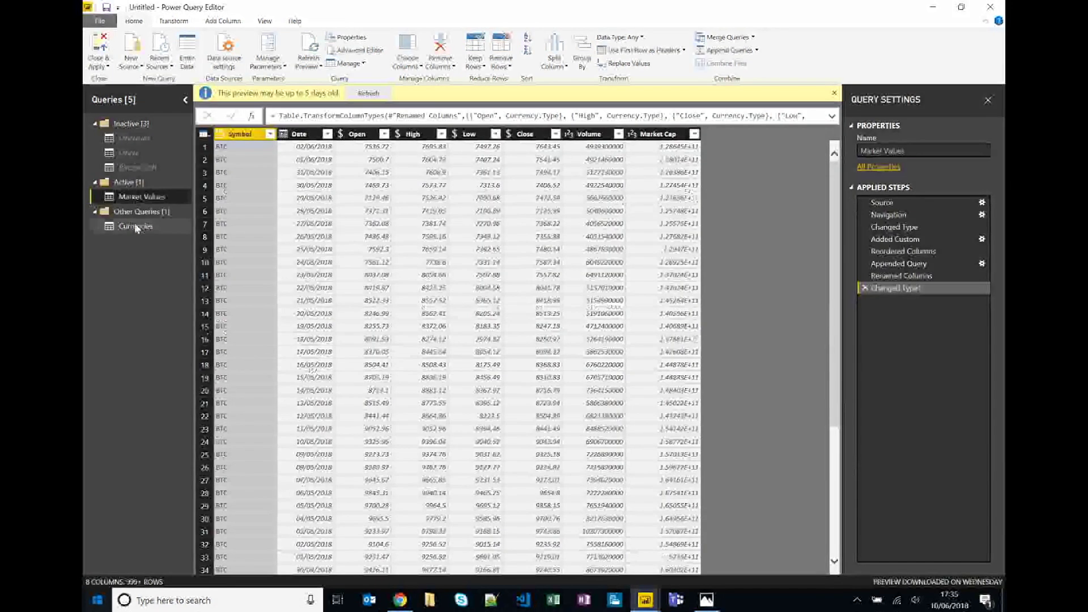
left_click_drag(136, 227, 124, 185)
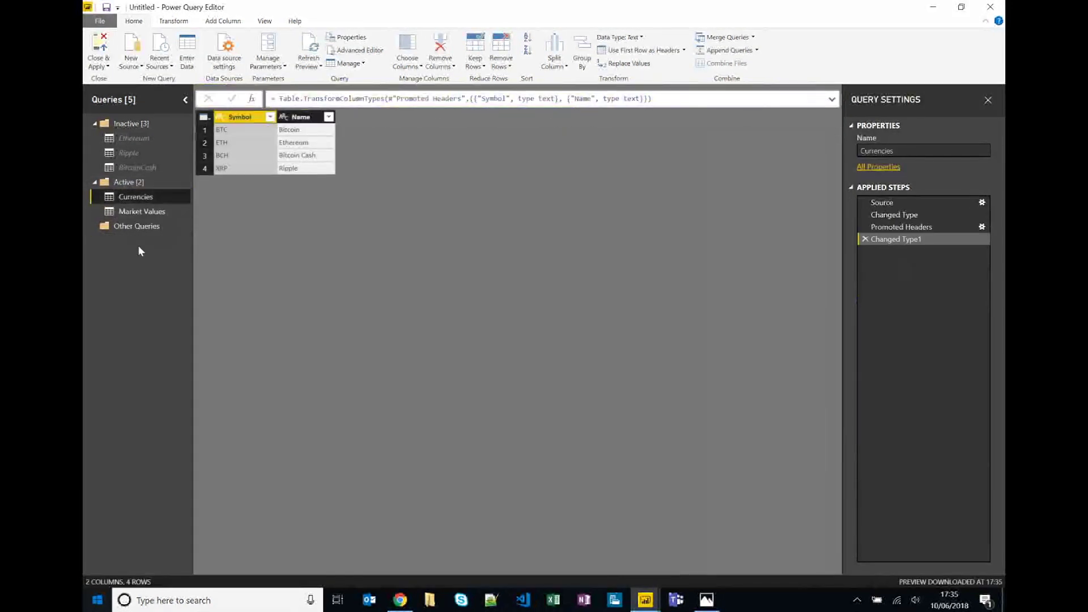
left_click(105, 47)
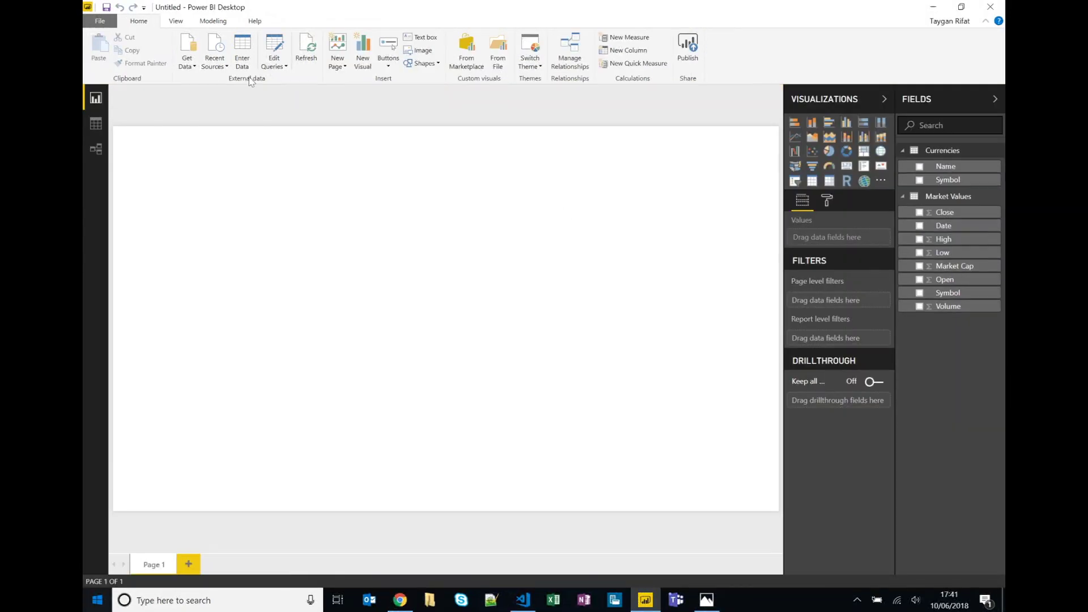
- Connect to the marketshare.json file as a JSON source and switch to the Power Query Editor window
left_click(188, 45)
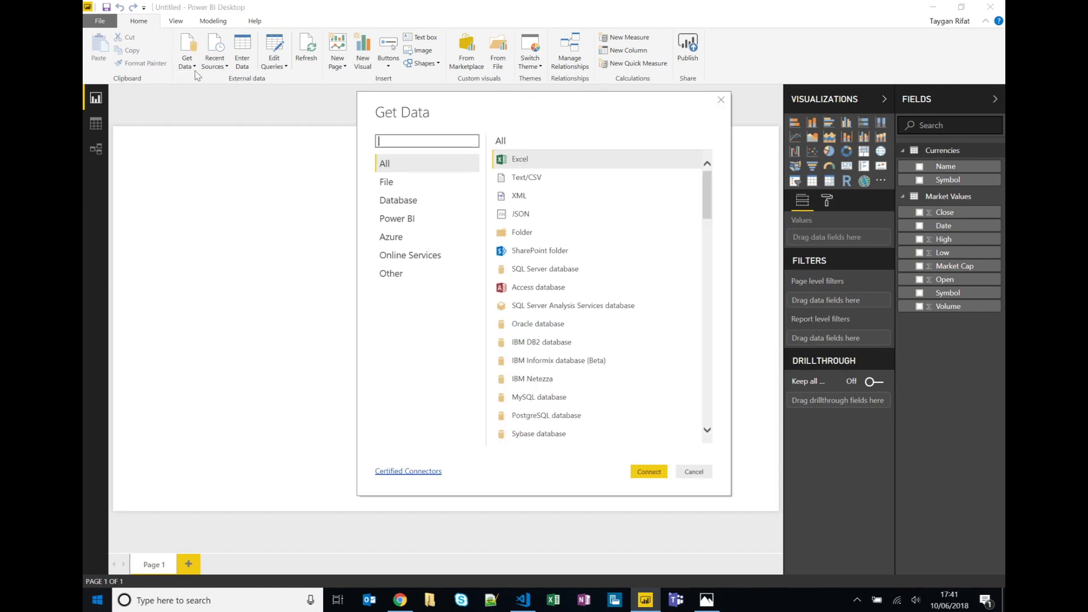
double_click(520, 216)
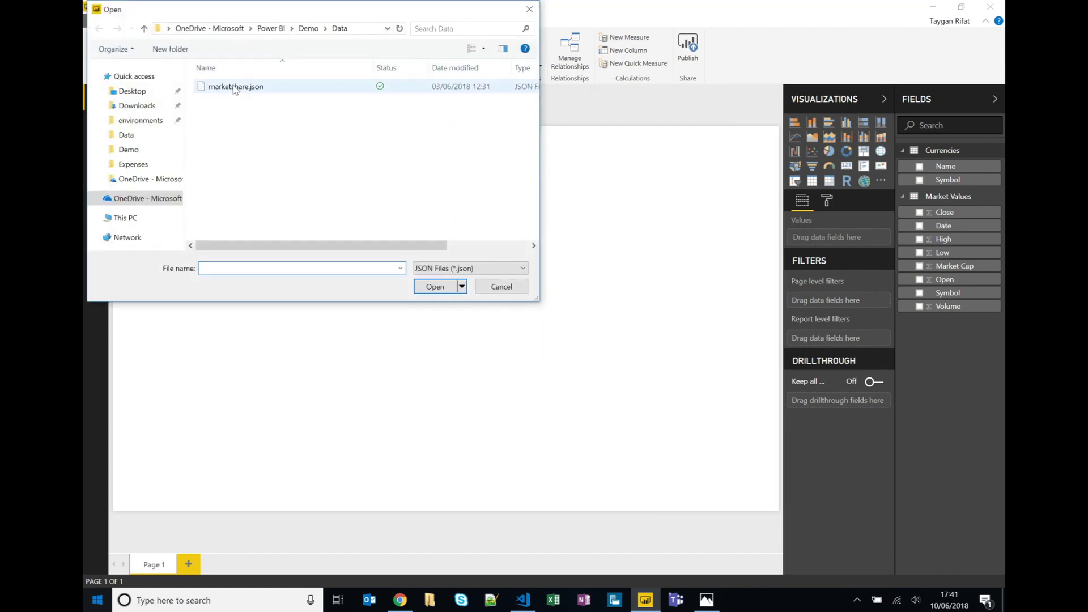
double_click(235, 87)
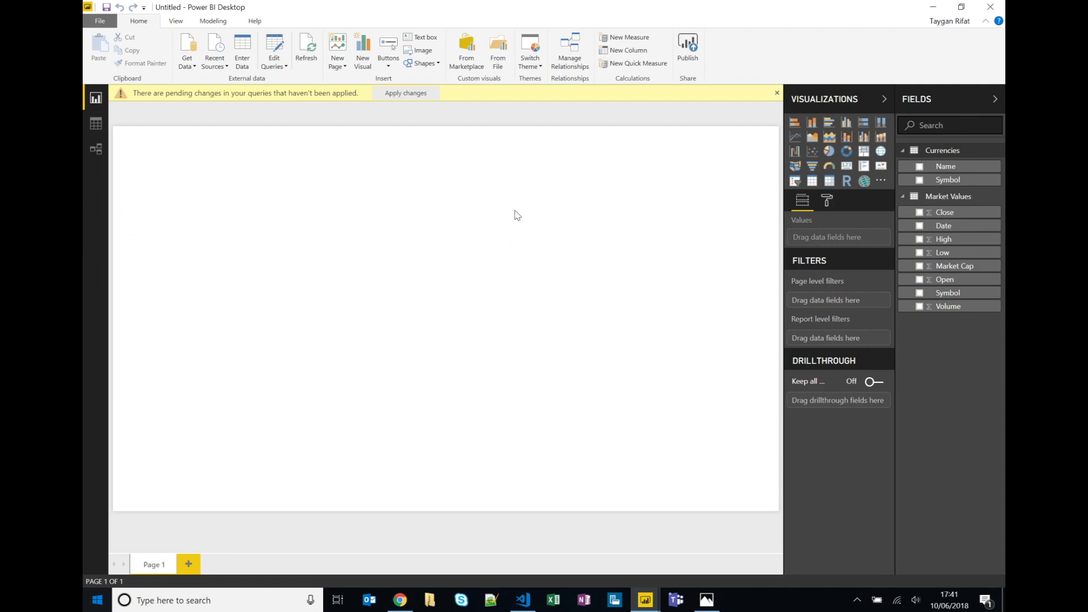
left_click(645, 600)
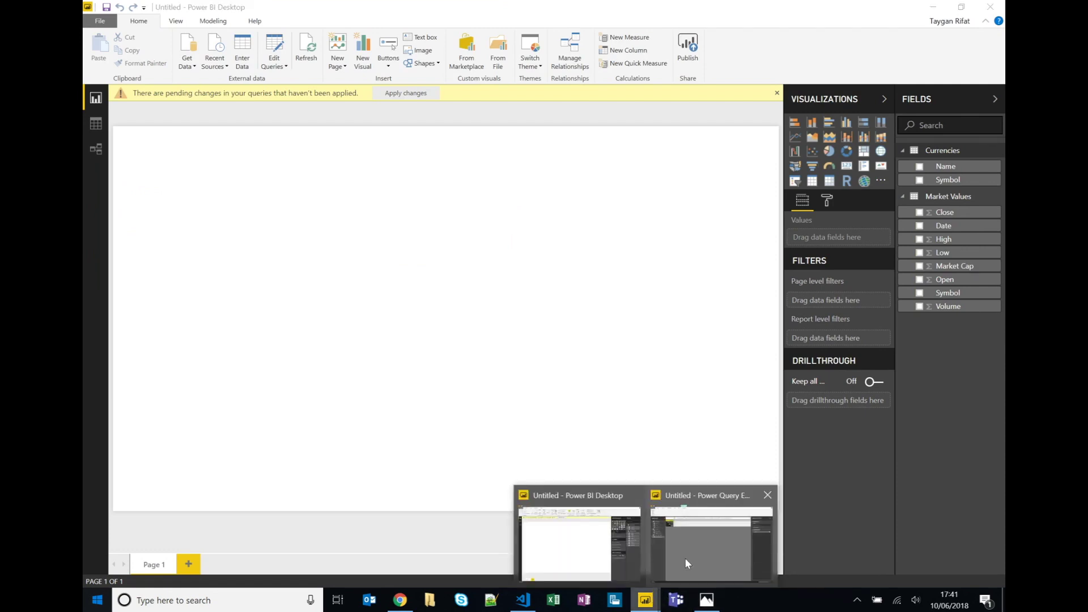
left_click(685, 558)
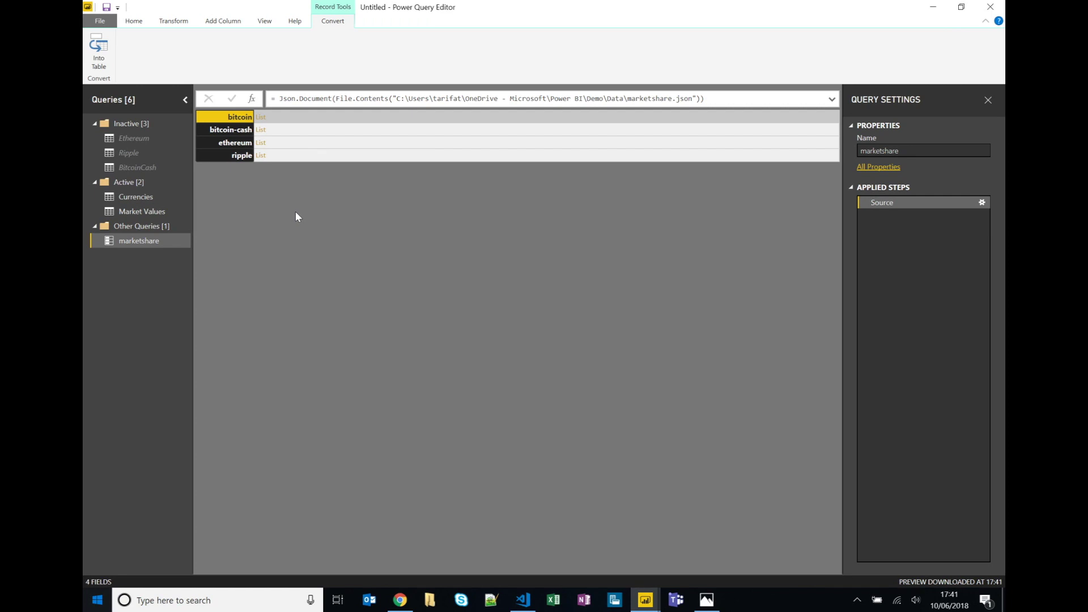
- Switch to Visual Studio Code, fold all of marketshare.json and examine its top-level currency keys
left_click(523, 600)
left_click(401, 294)
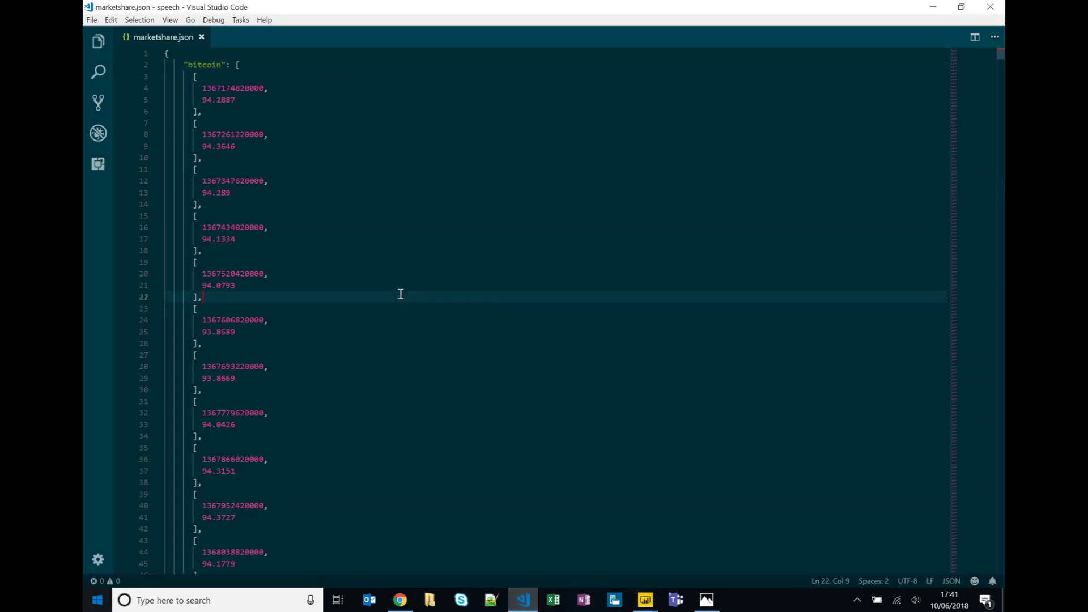
left_click(257, 65)
key("ctrl+k")
key("ctrl+0")
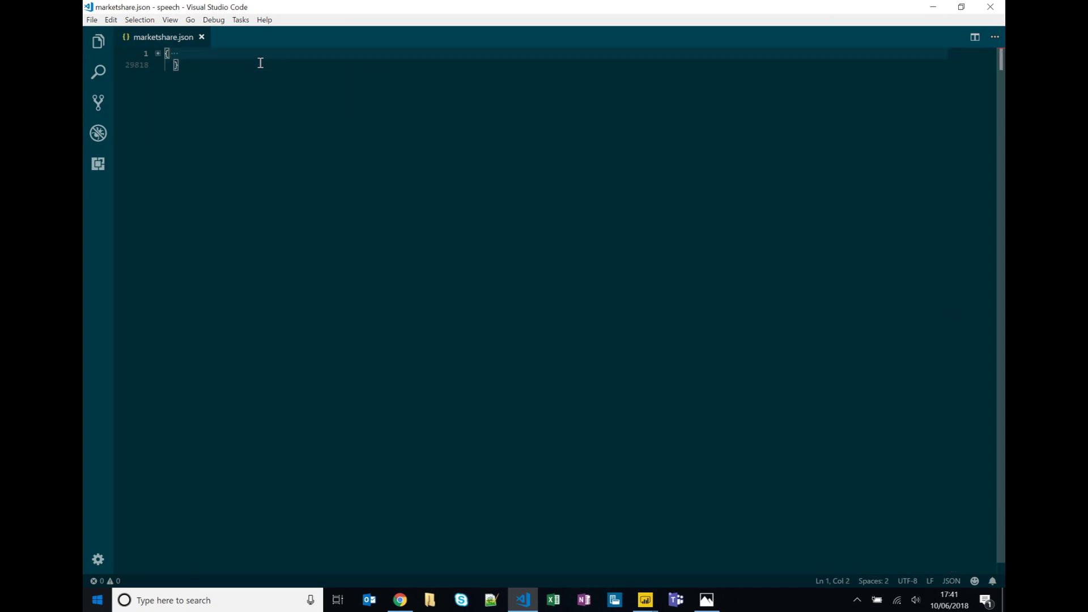
left_click(159, 54)
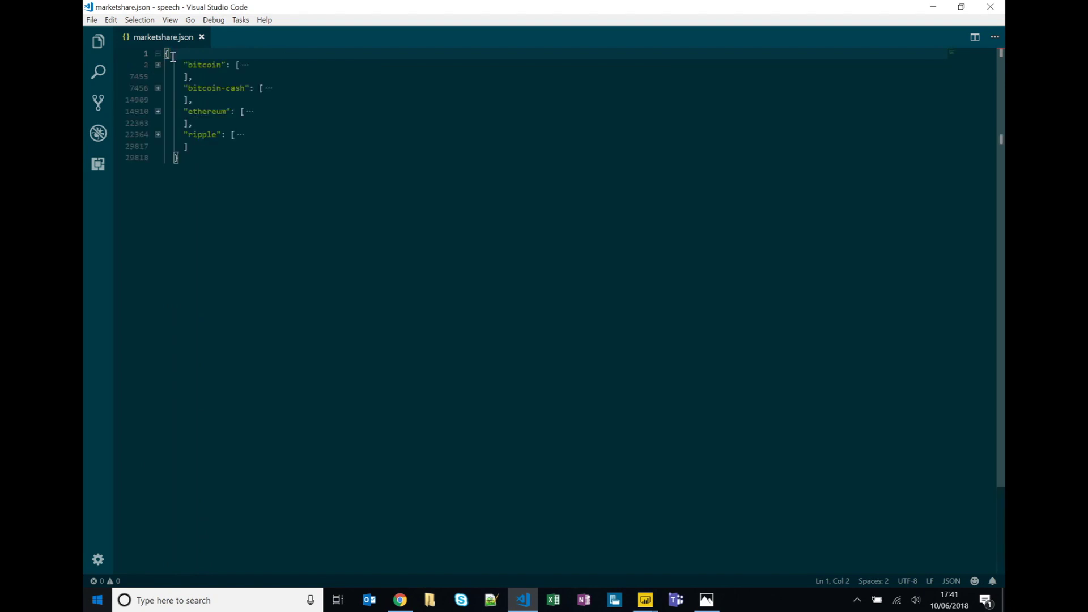
left_click(202, 65)
left_click(203, 88)
left_click(212, 112)
left_click(208, 134)
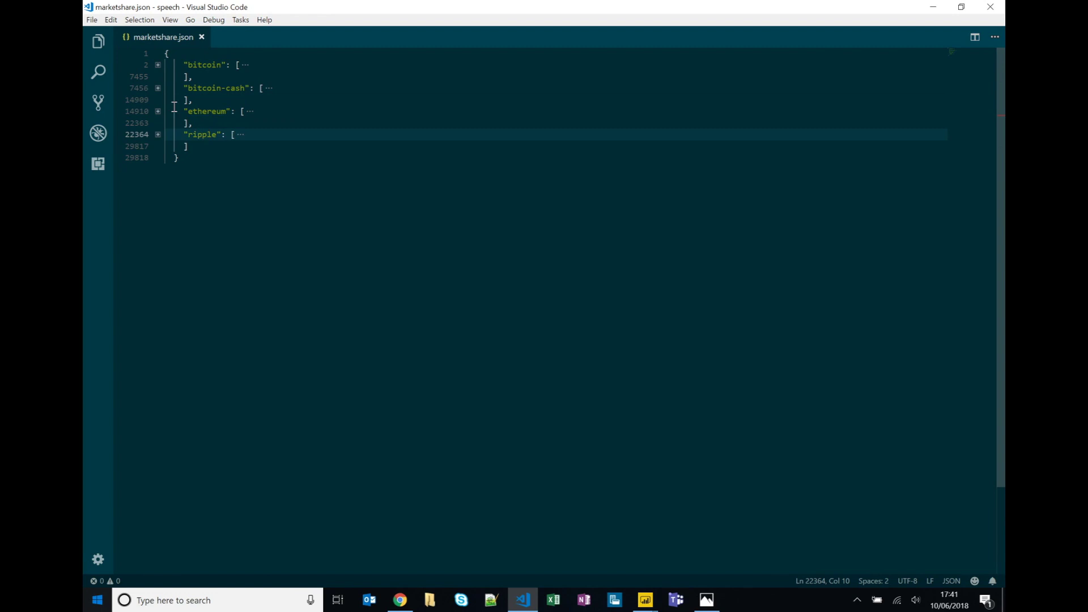
- Expand the bitcoin list and its first entry to examine the timestamp and value pair, then collapse both
left_click(159, 65)
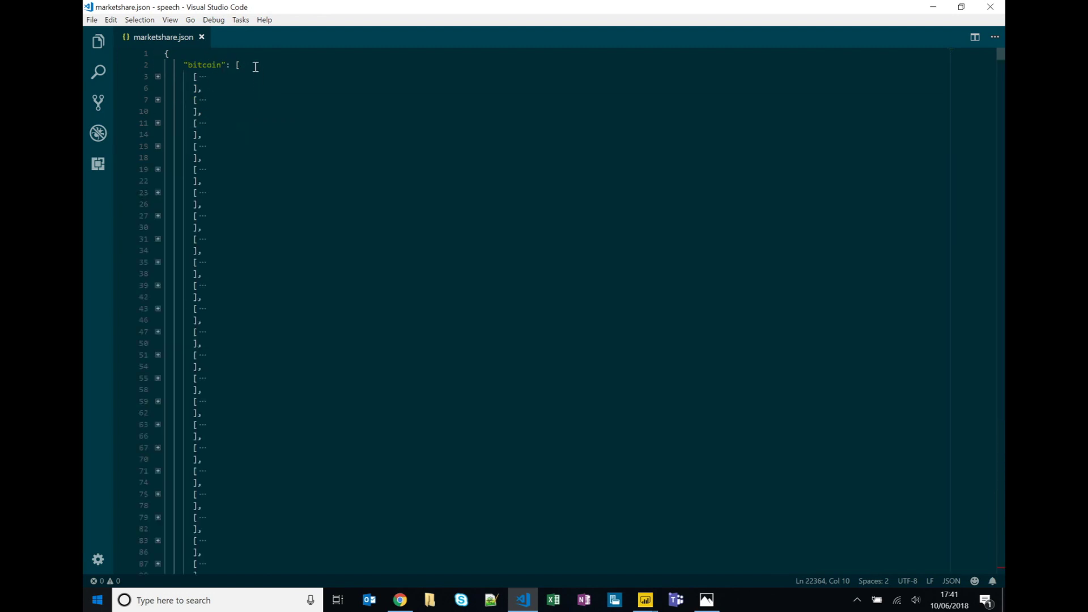
left_click(158, 78)
left_click(221, 88)
left_click(234, 100)
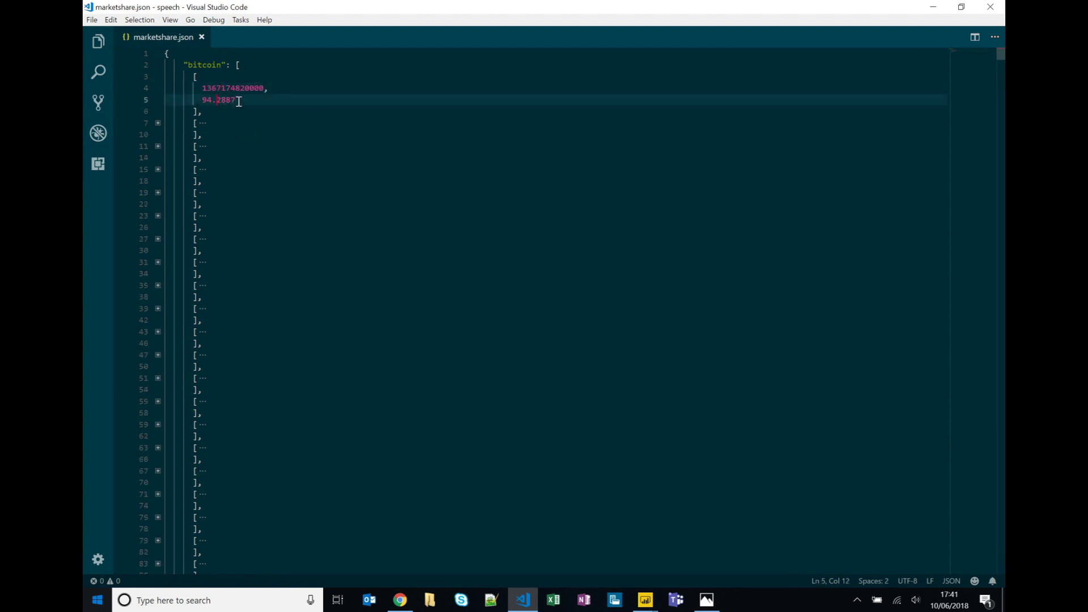
double_click(228, 88)
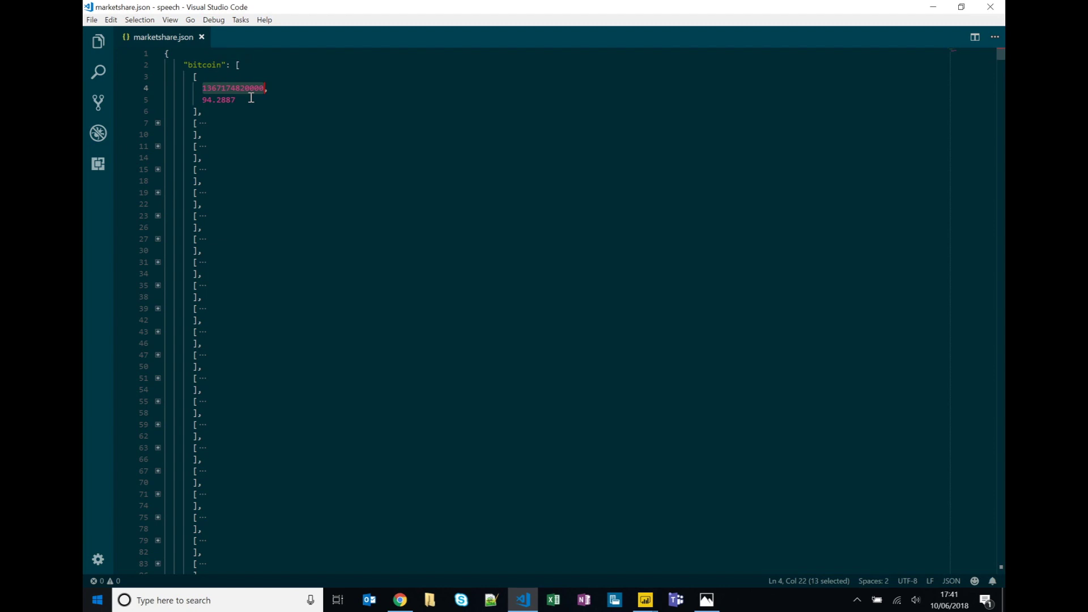
left_click(226, 100)
left_click(210, 100)
left_click_drag(205, 100, 236, 99)
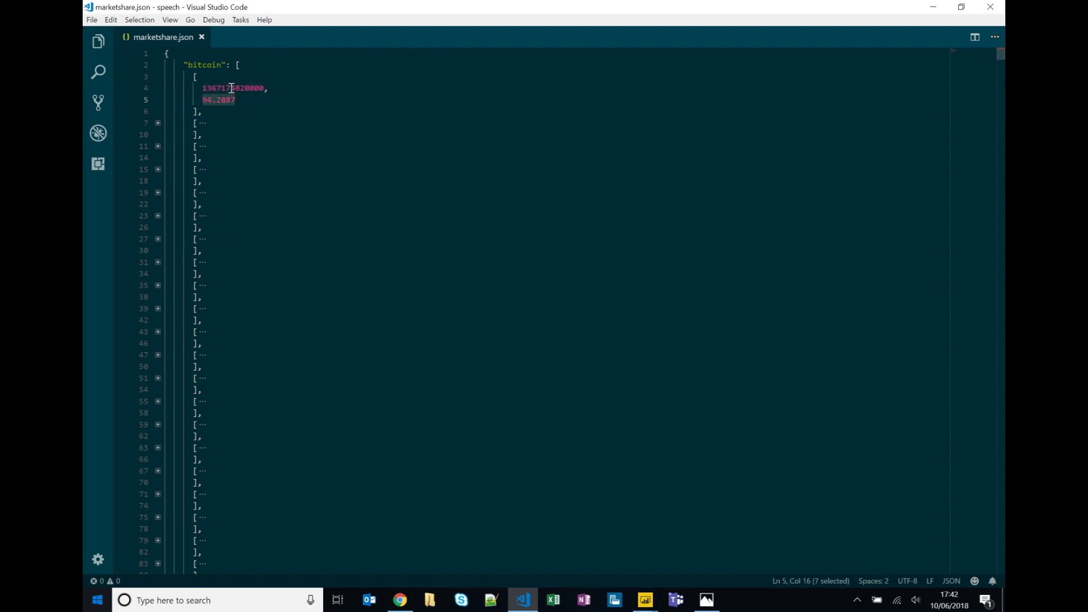
double_click(209, 65)
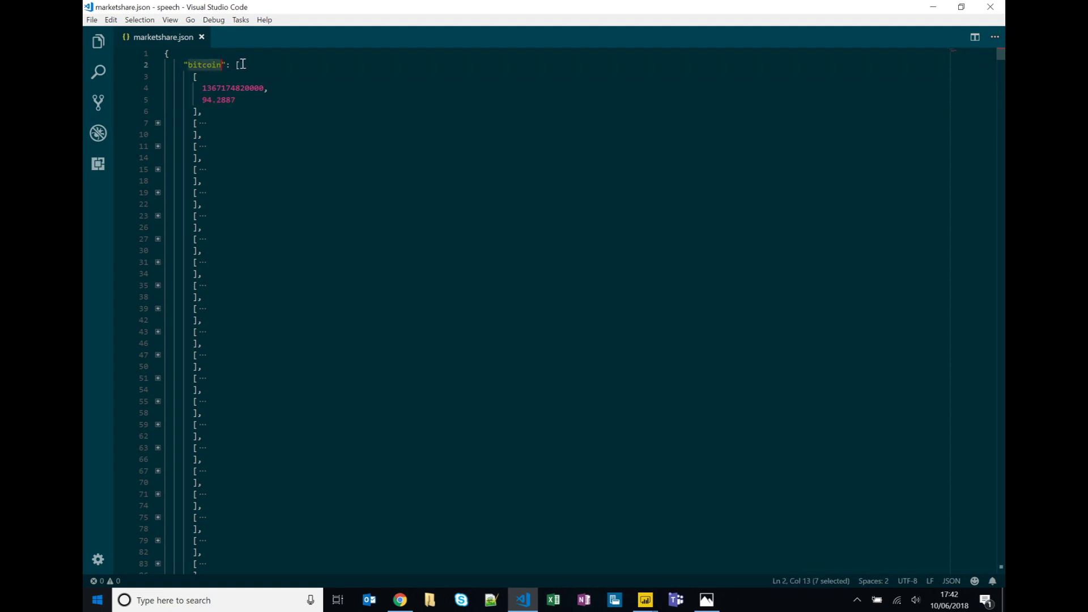
left_click(159, 77)
left_click(158, 66)
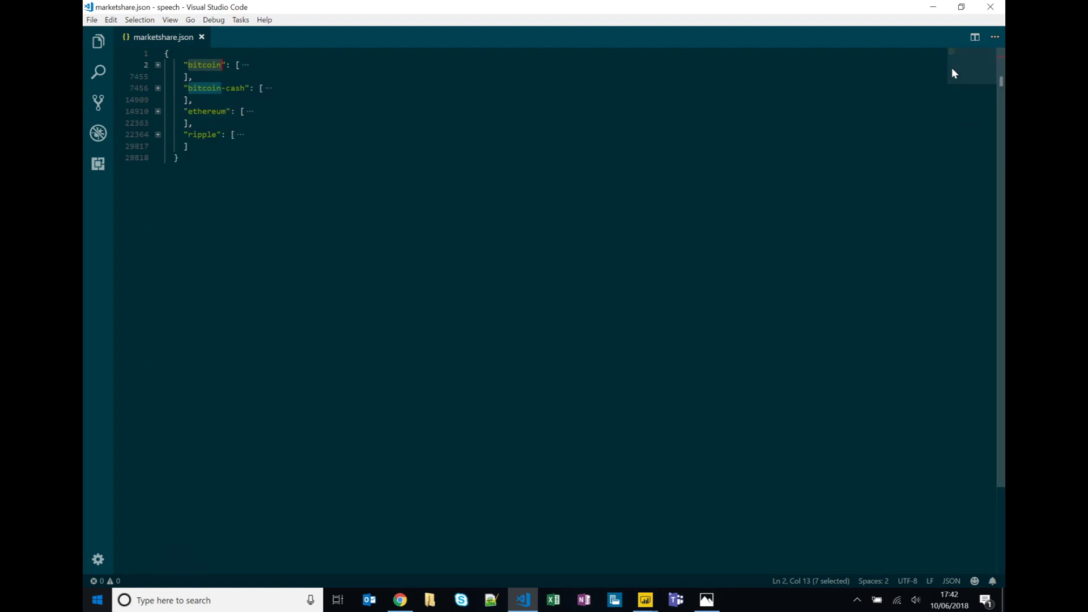
- Return to the Power Query Editor, convert the marketshare record into a table and expand the Value lists to new rows
key("alt+Tab")
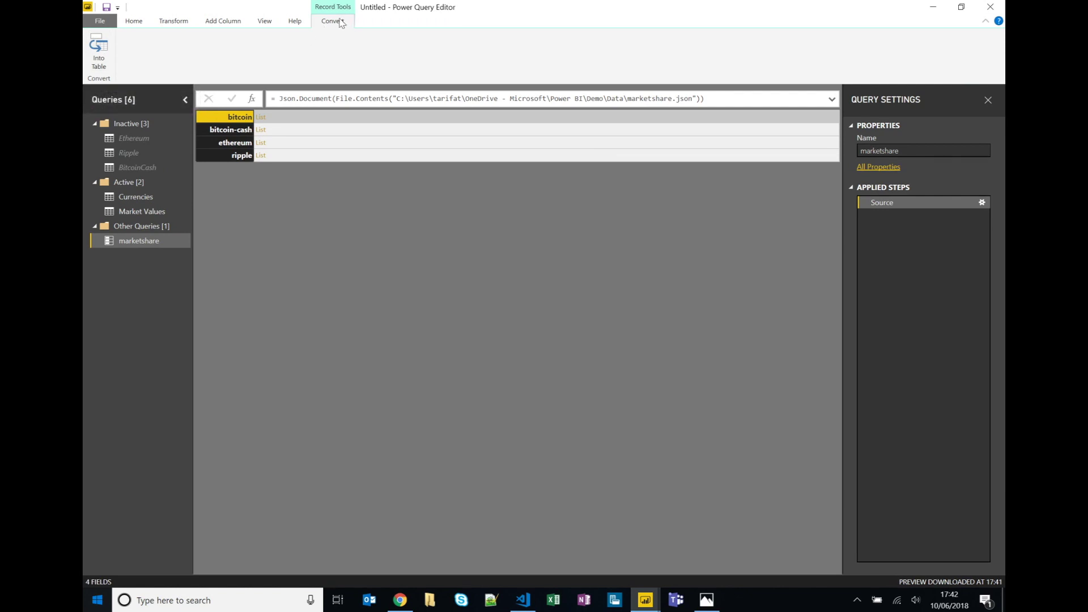
left_click(99, 51)
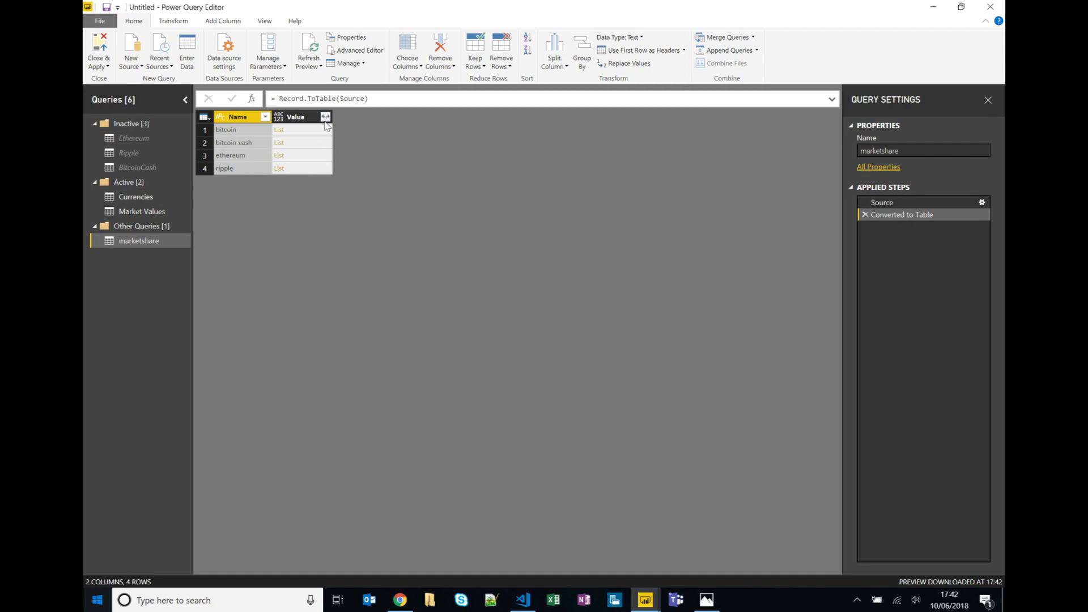
left_click(295, 131)
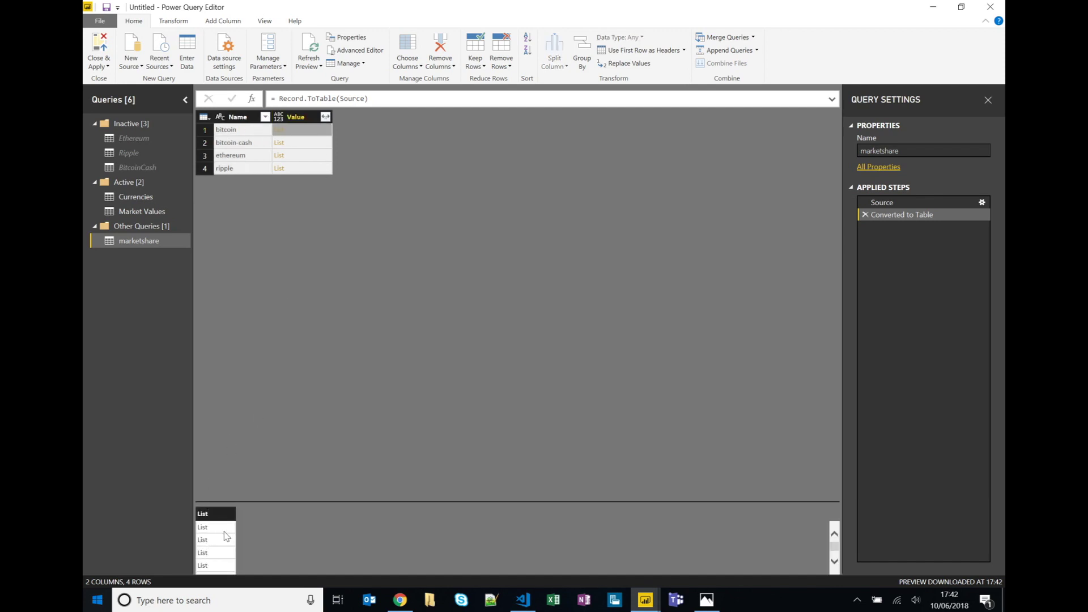
left_click(326, 118)
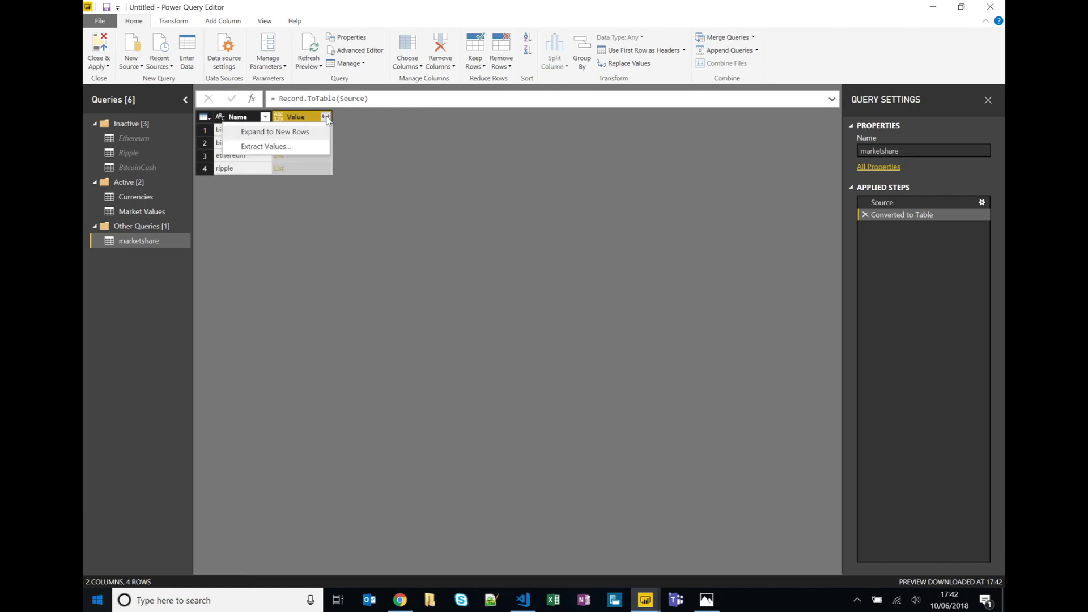
left_click(284, 134)
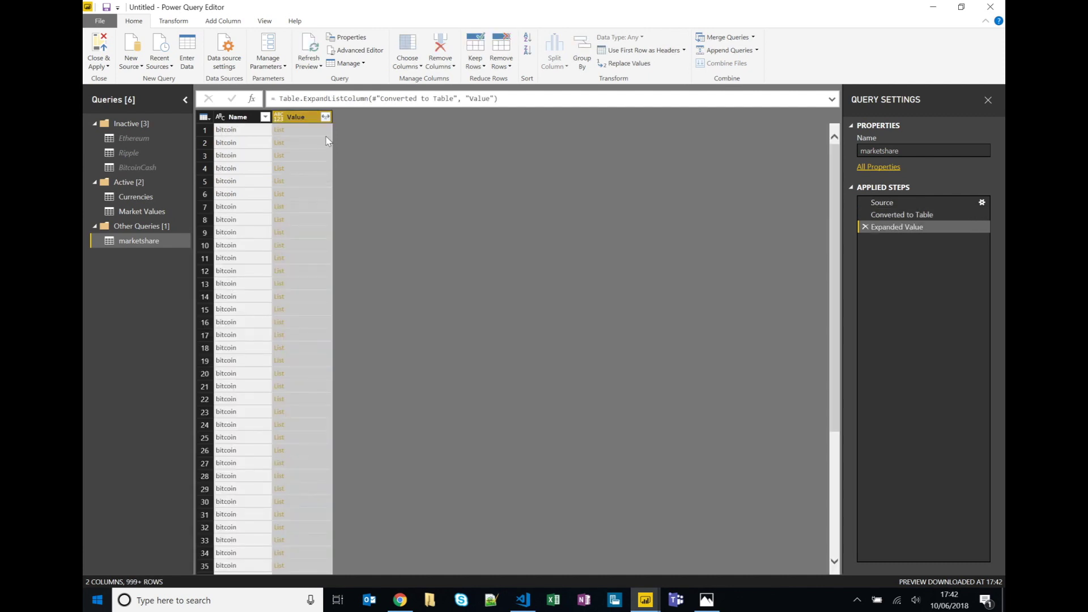
- Extract the nested list values in the Value column using a comma delimiter, and widen the column to fit
left_click(296, 128)
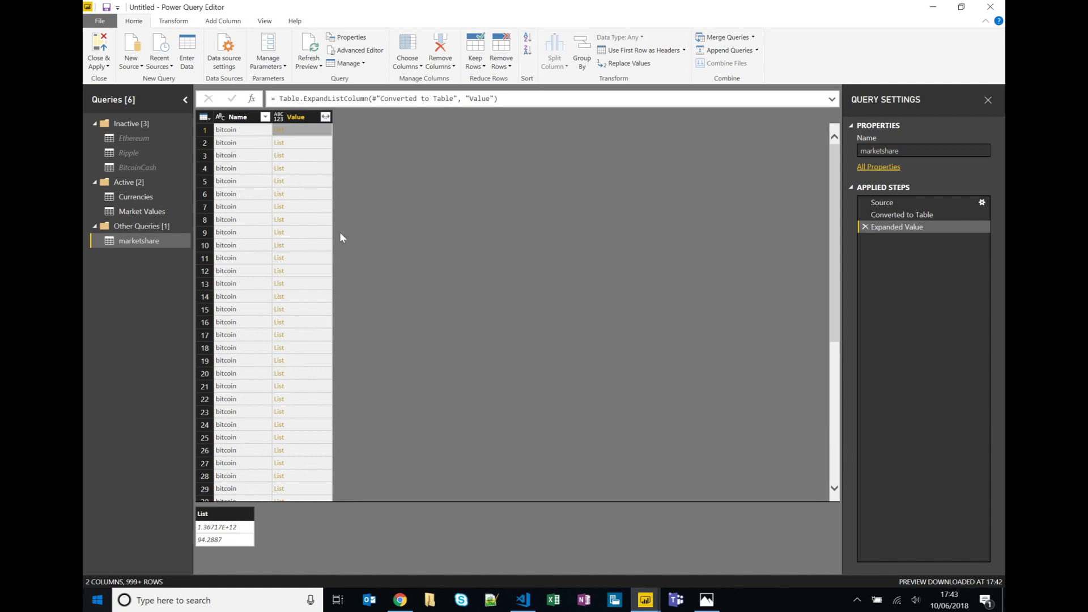
left_click(326, 117)
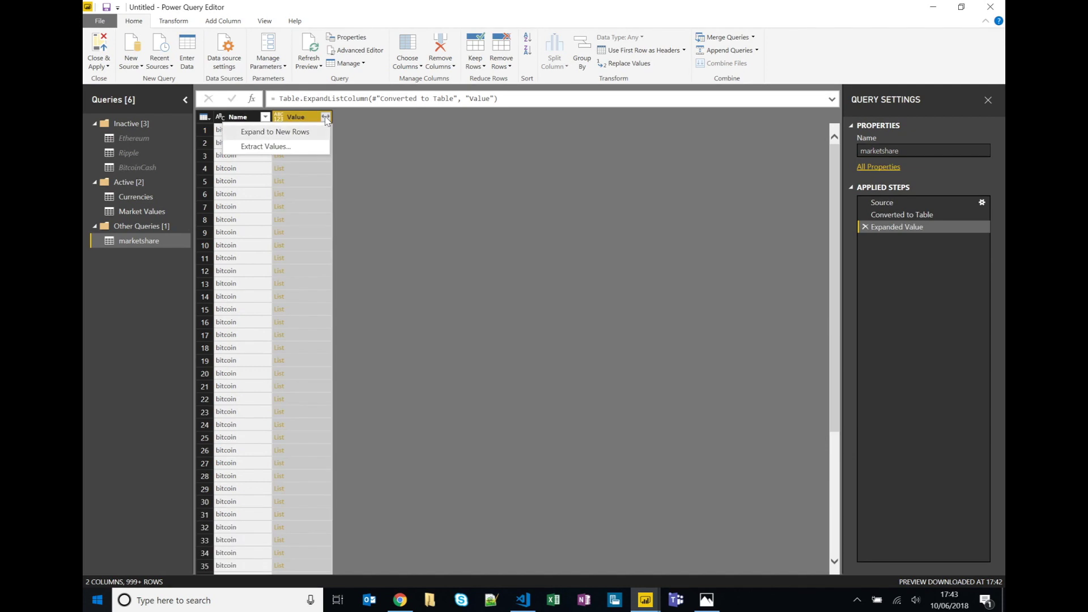
left_click(267, 148)
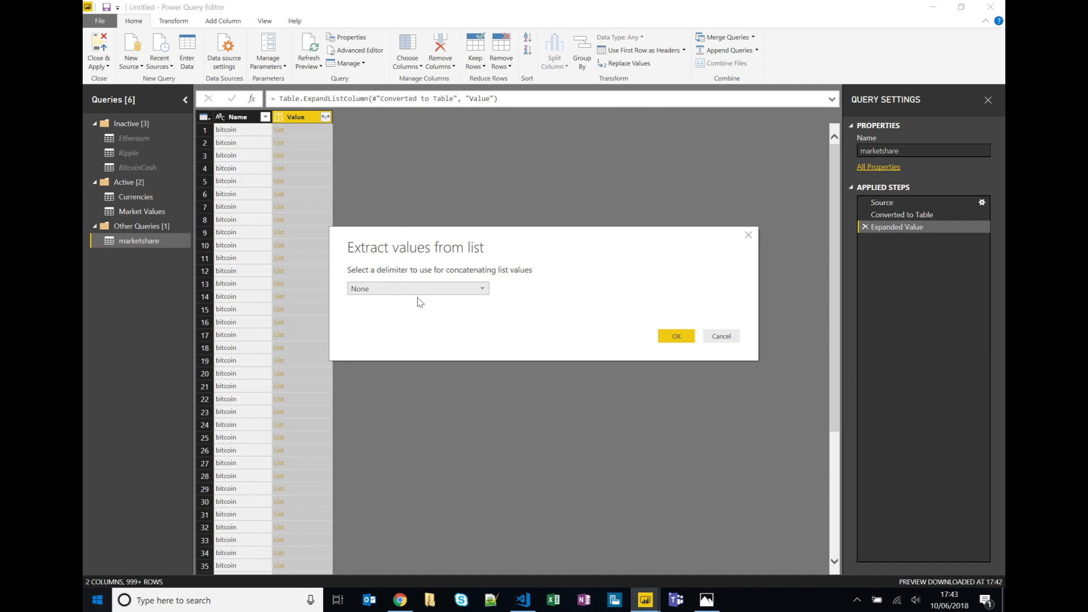
left_click(402, 289)
left_click(389, 314)
left_click(675, 336)
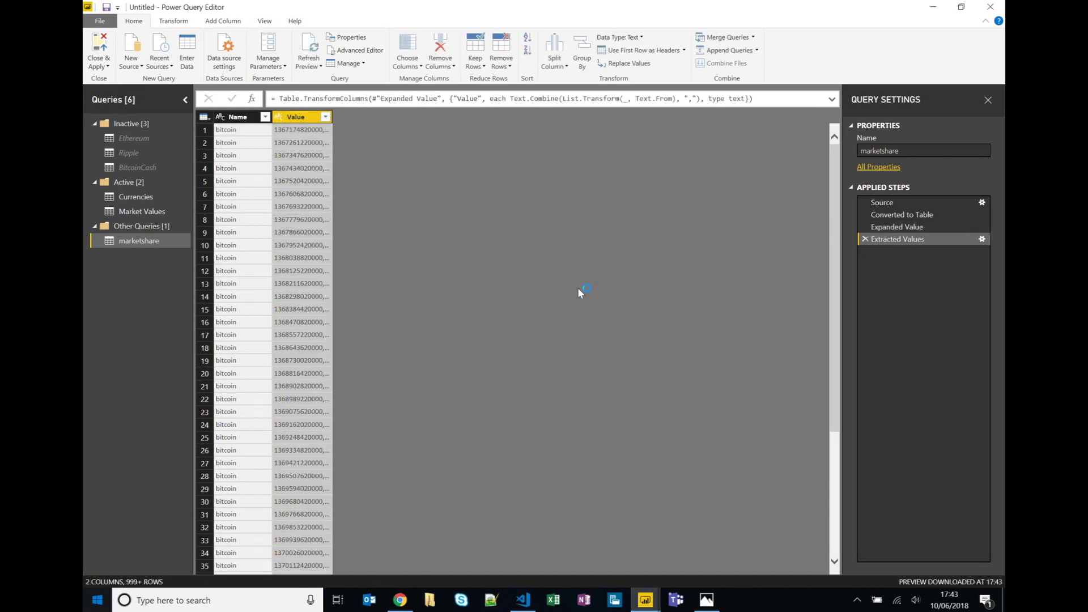
double_click(330, 117)
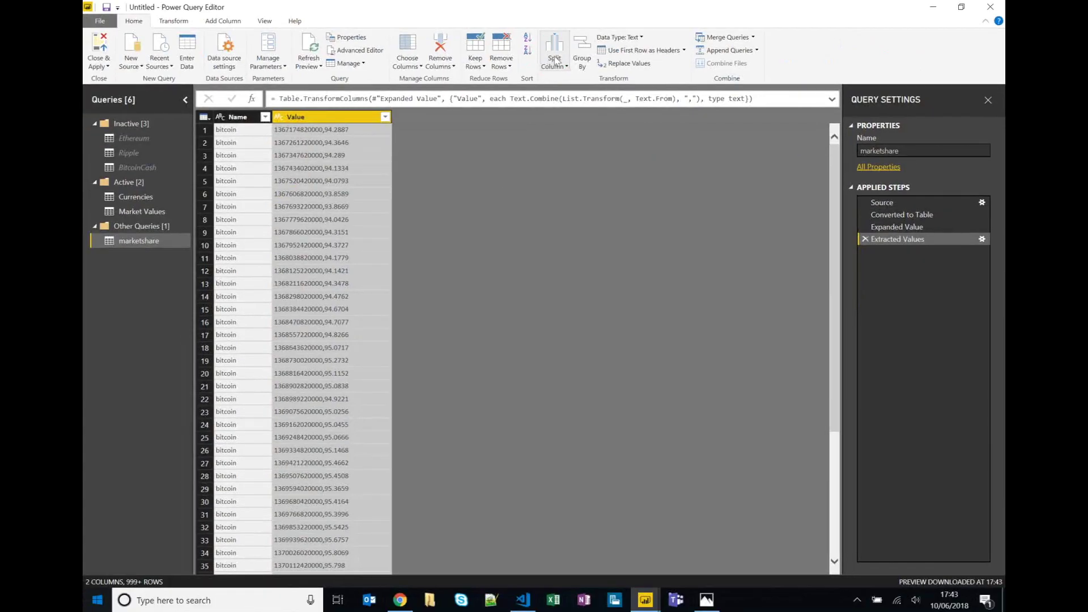
- Split the Value column by the comma delimiter at each occurrence
left_click(555, 60)
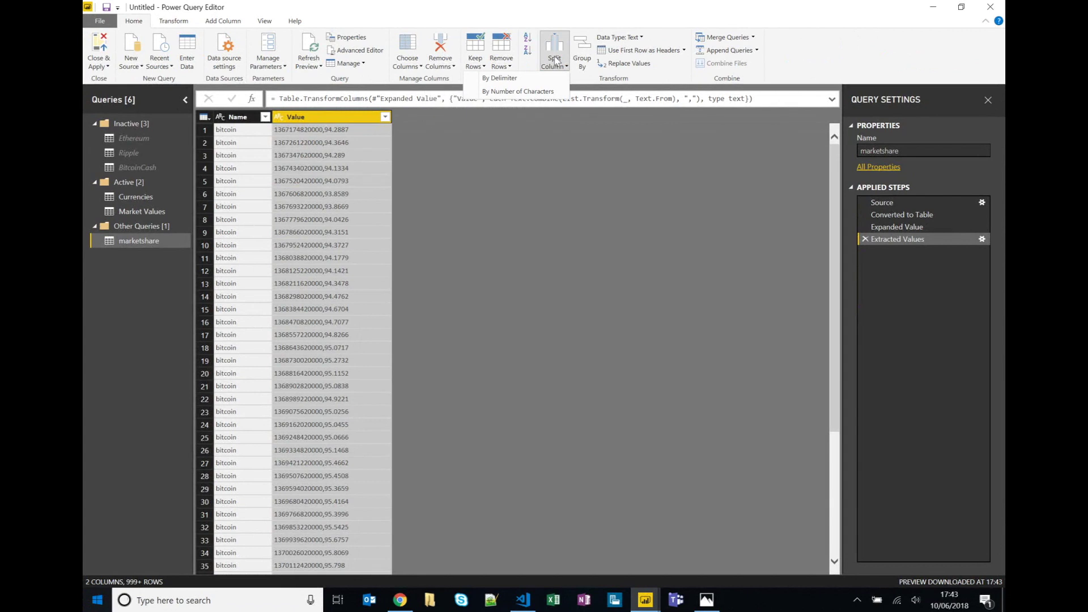
left_click(507, 78)
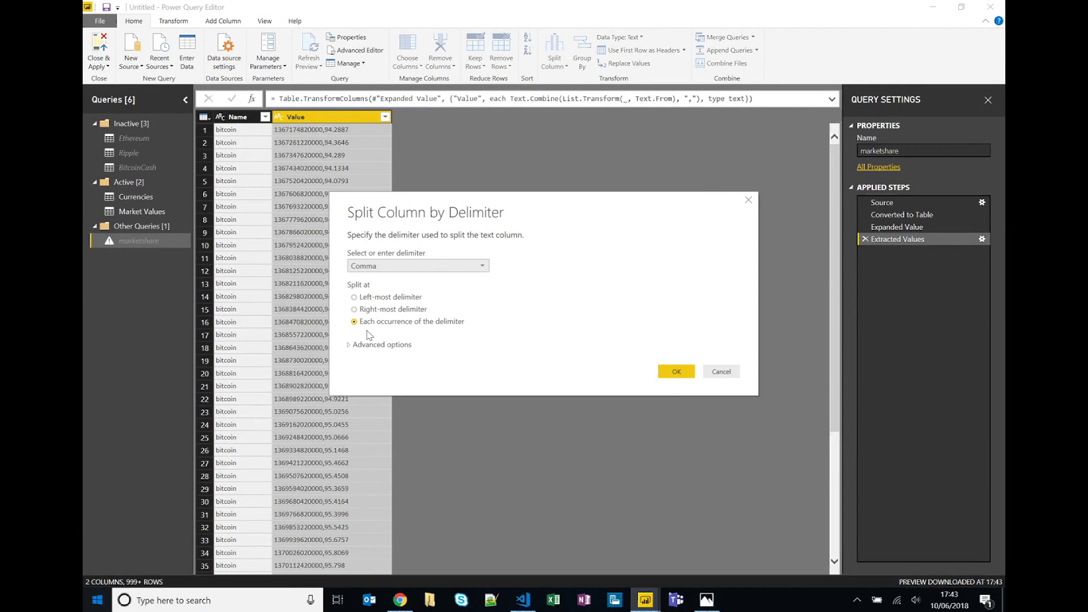
left_click(676, 373)
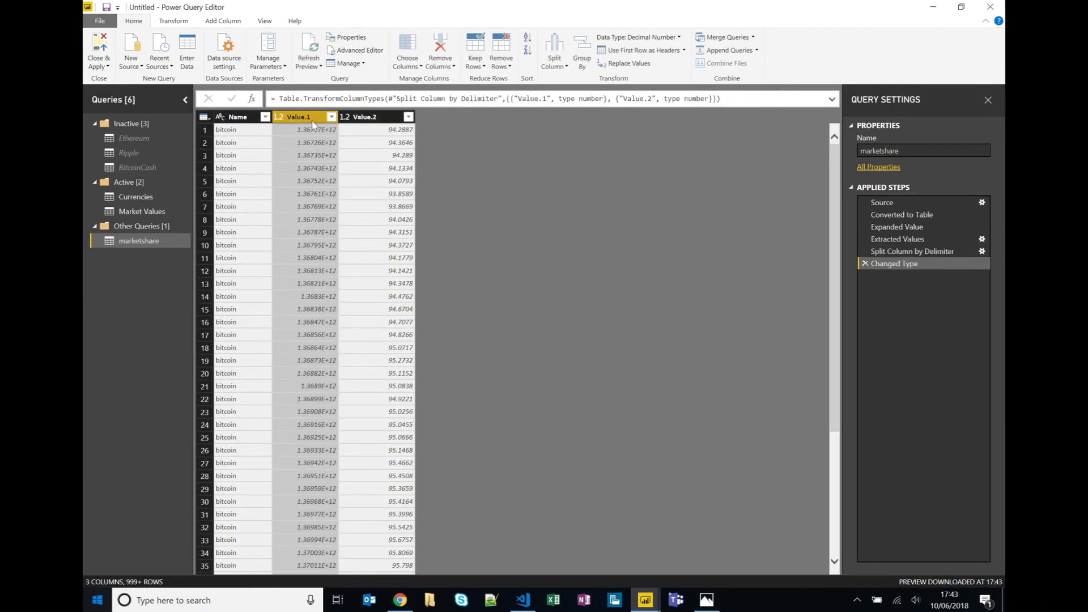
- Rename the Value.1 column as Epoch and the Value.2 column as Value
double_click(306, 116)
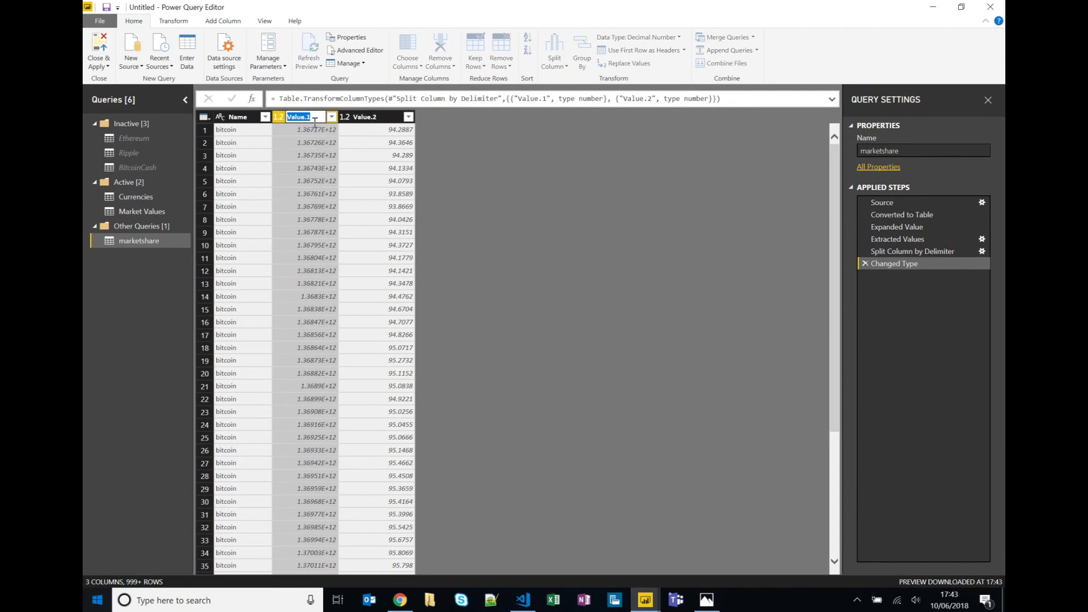
type("Epoch")
double_click(386, 117)
type("Value")
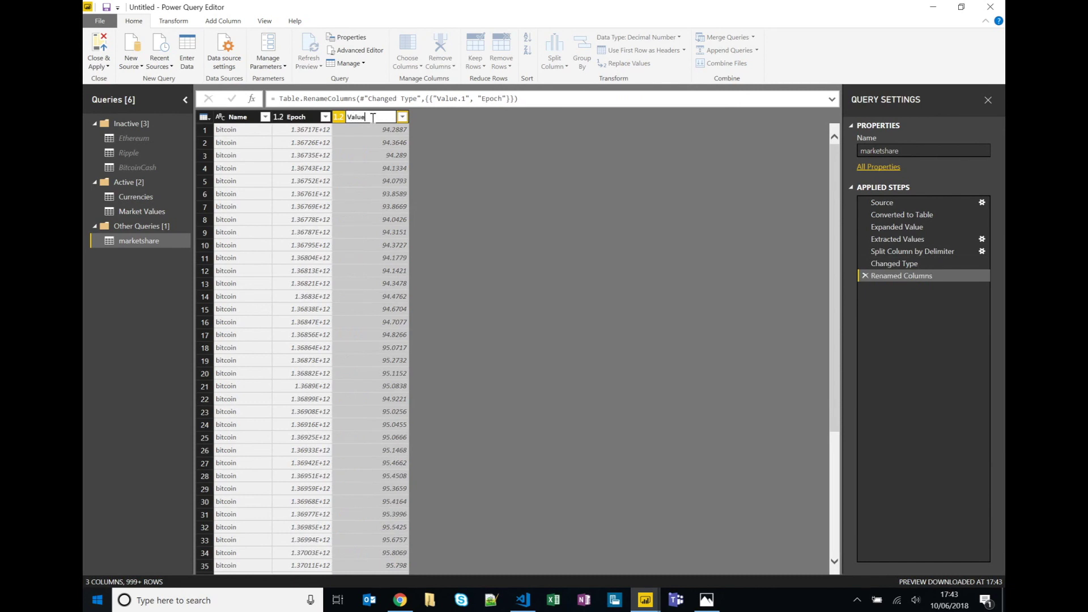
key("Return")
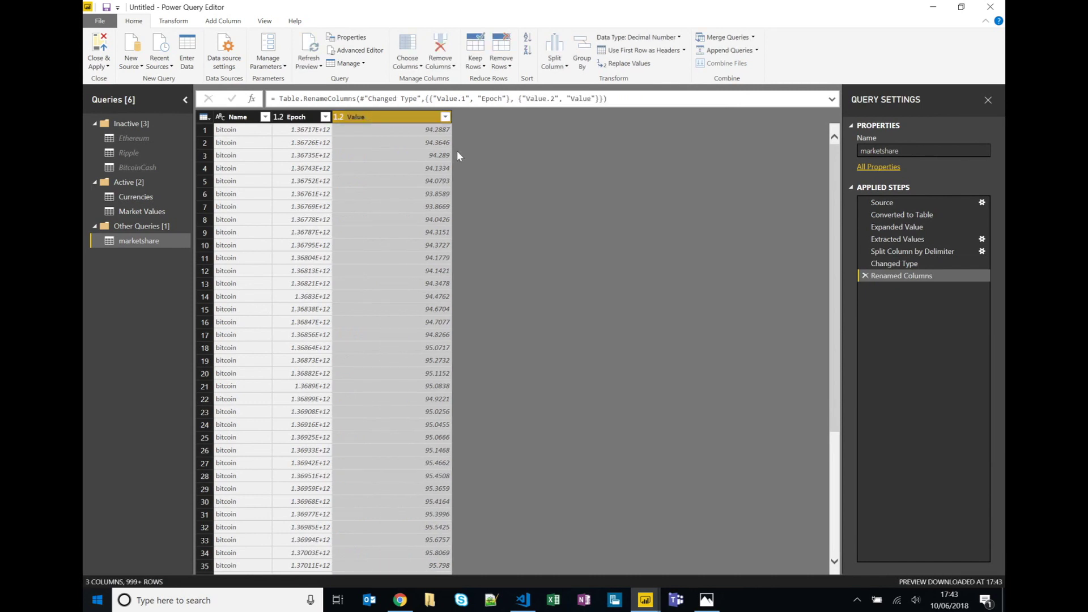
- Start a custom column named Date in the marketshare query and copy the epoch conversion formula from the Notepad note
left_click(312, 119)
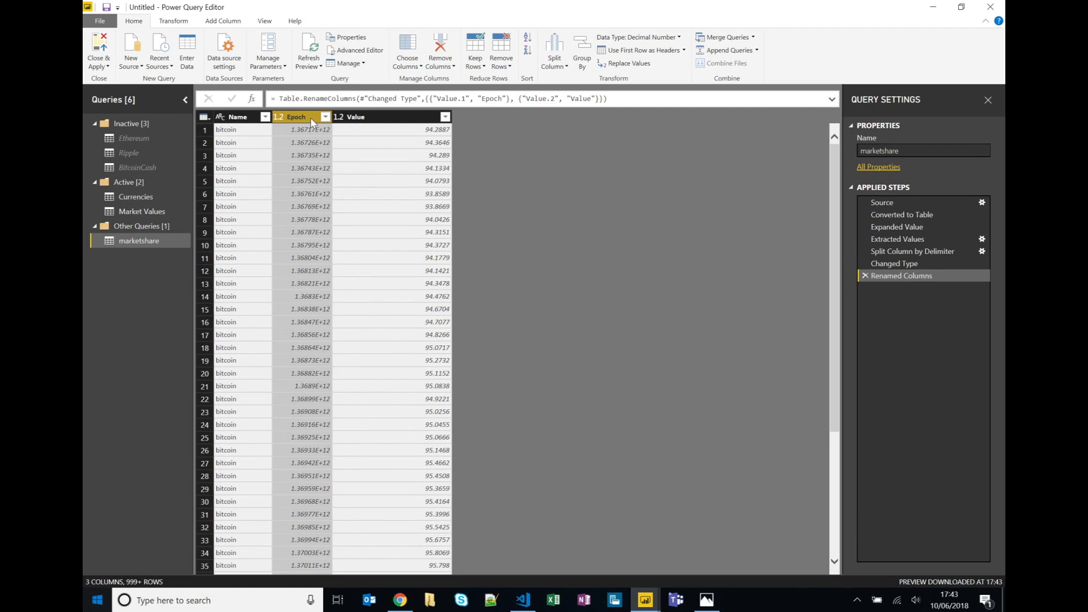
left_click(216, 23)
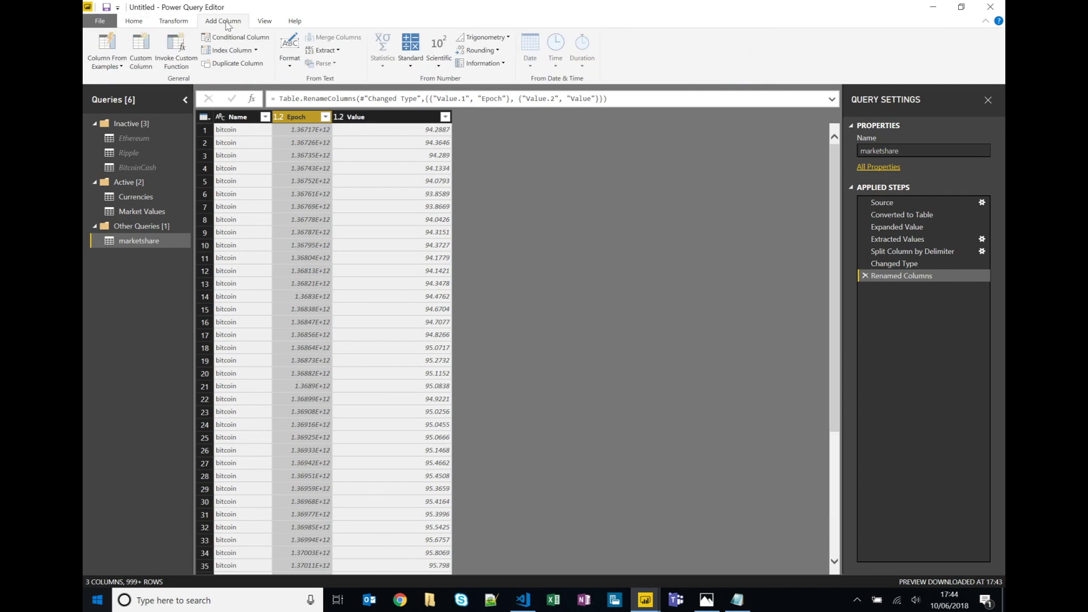
left_click(149, 56)
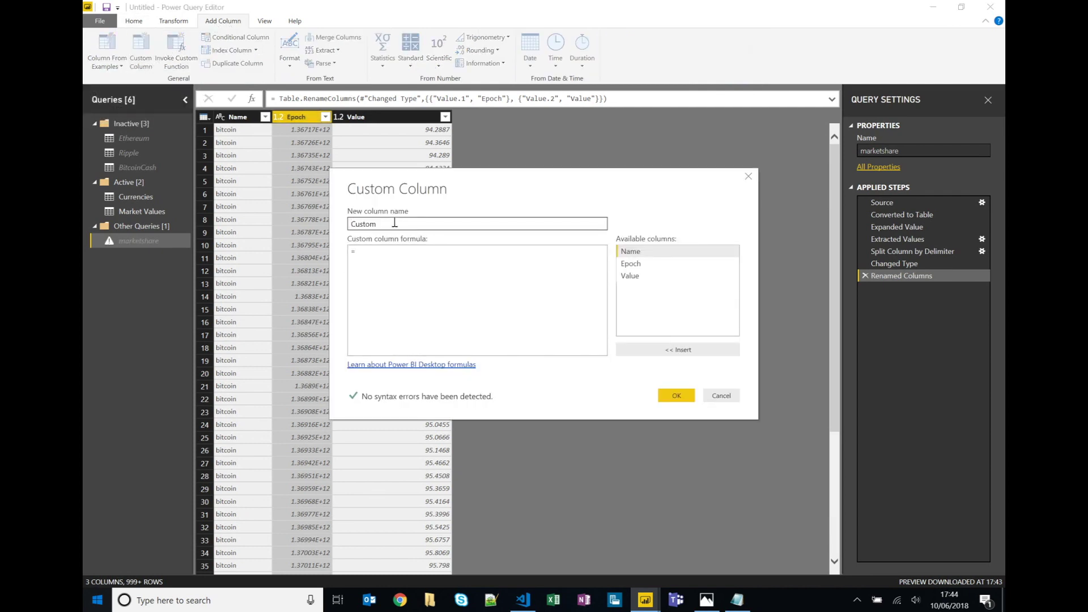
type("Date")
left_click(740, 603)
key("ctrl+a")
key("ctrl+c")
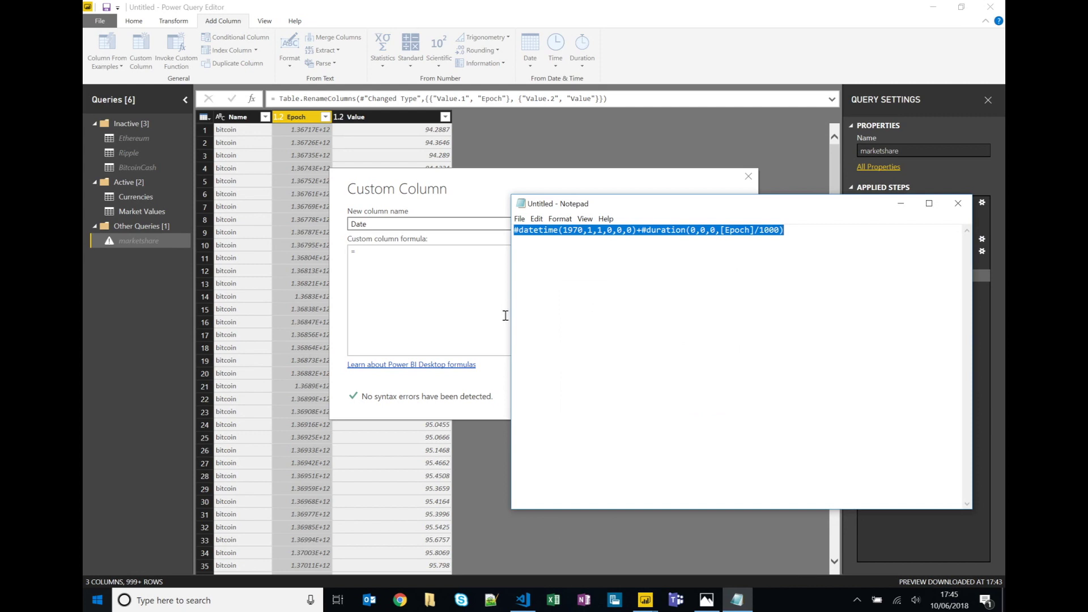
- Create the Date column with the copied formula #datetime(1970,1,1,0,0,0)+#duration(0,0,0,[Epoch]/1000), and set its data type to Date
left_click(427, 285)
key("ctrl+v")
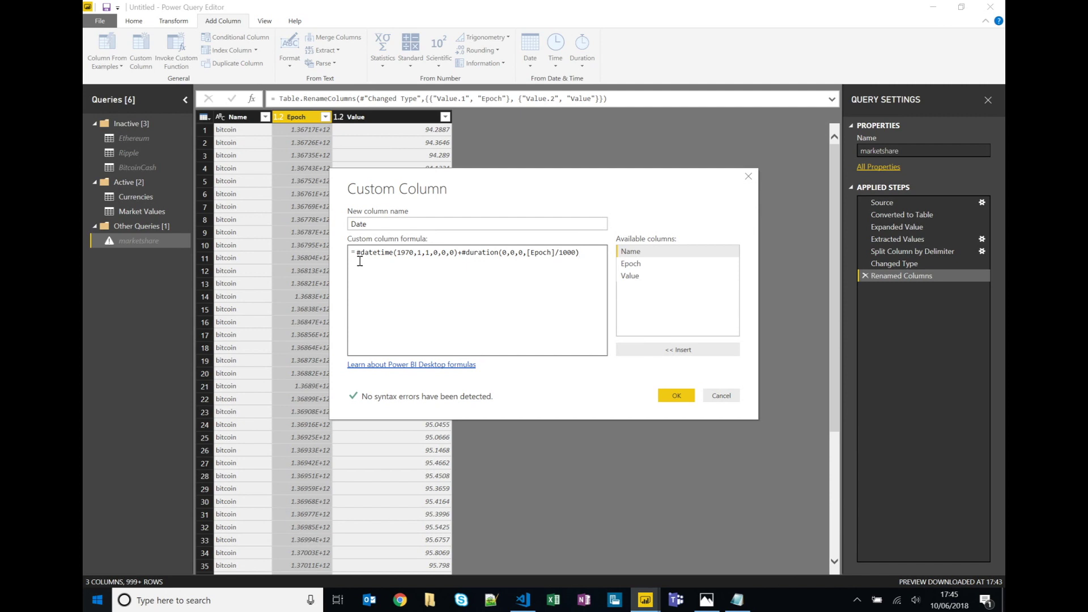
double_click(541, 252)
left_click(676, 395)
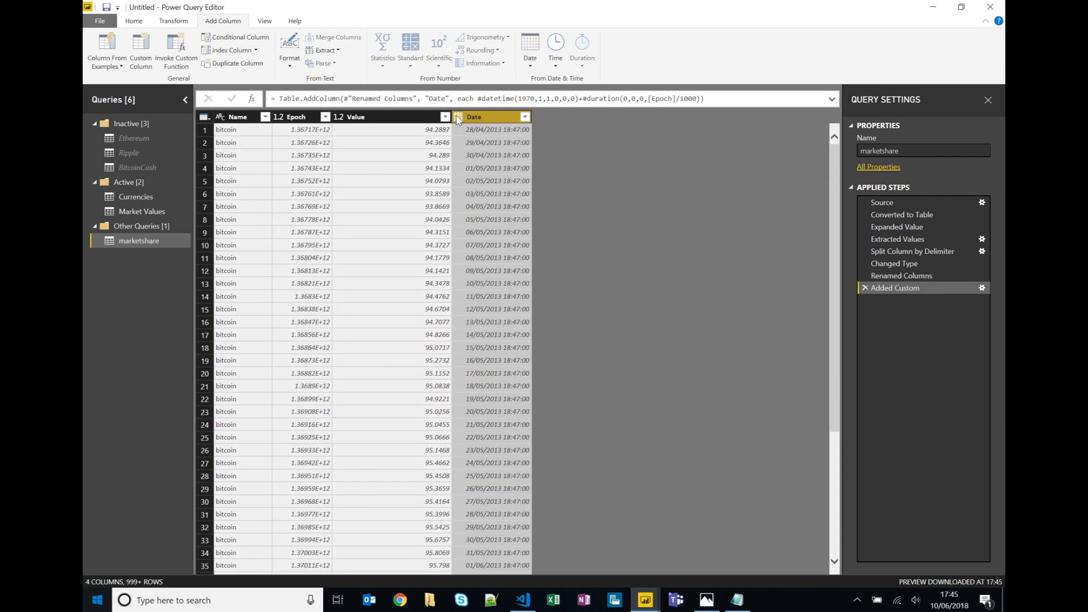
left_click(458, 117)
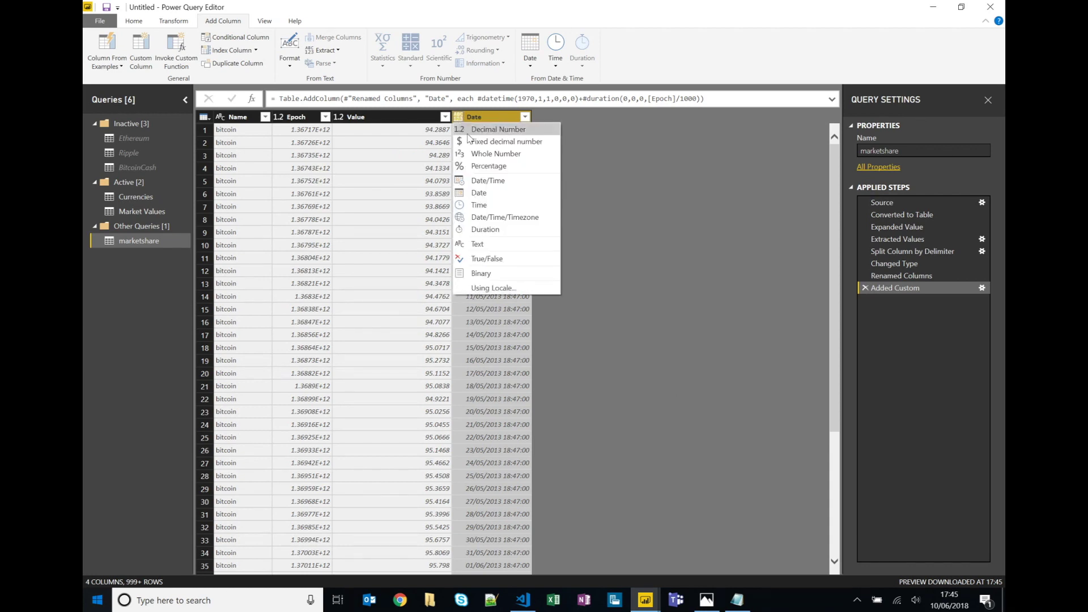
left_click(488, 194)
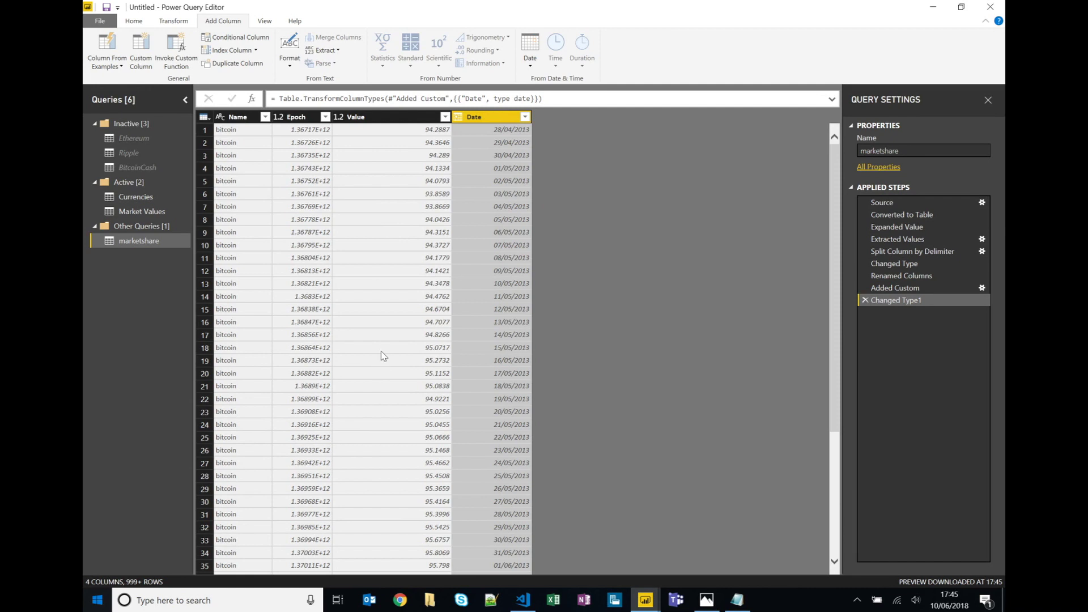
- Add a custom column named Marketshare with the formula [Value]/100, and set its data type to Decimal Number
left_click(141, 57)
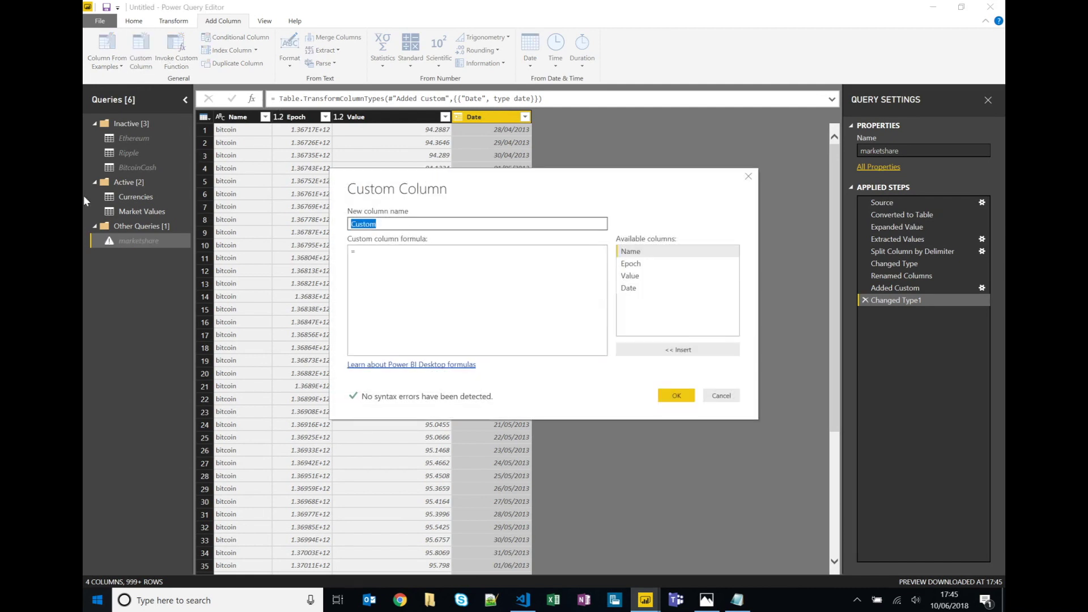
type("Marketshare")
double_click(630, 276)
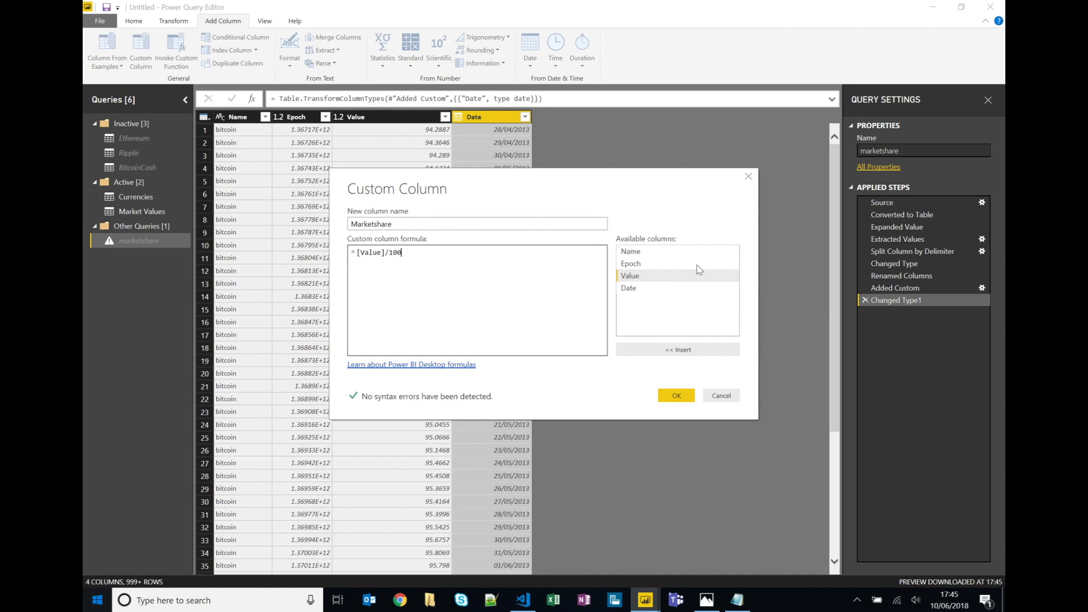
left_click(676, 395)
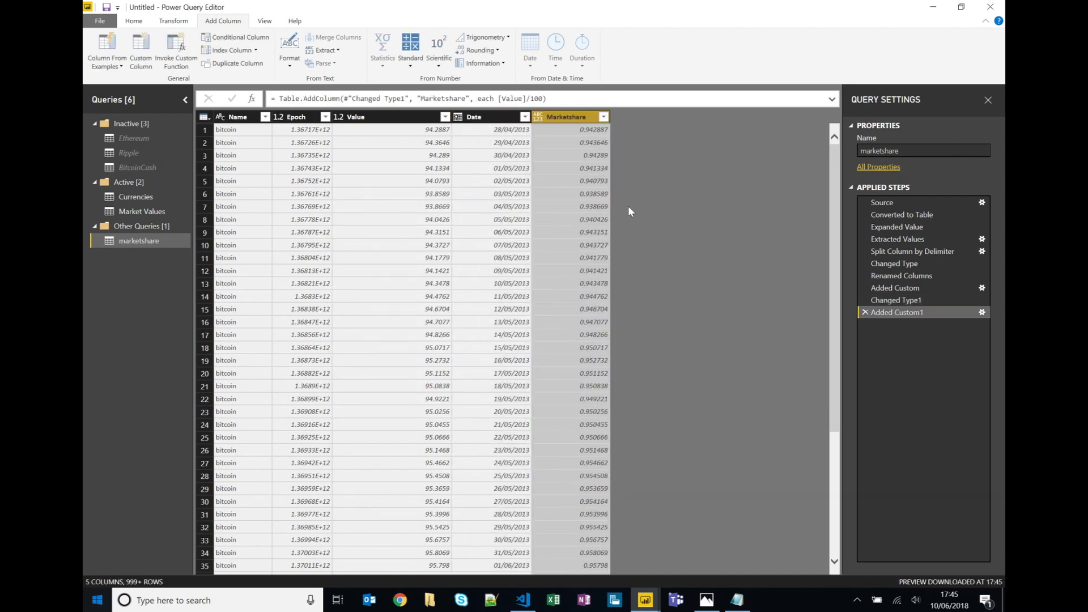
left_click(538, 118)
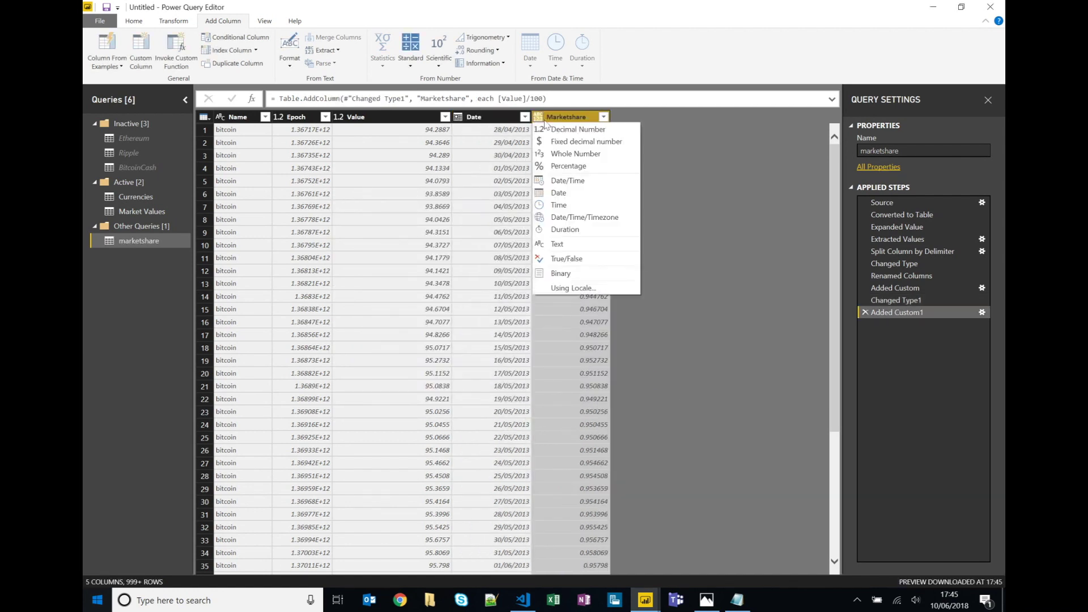
left_click(584, 132)
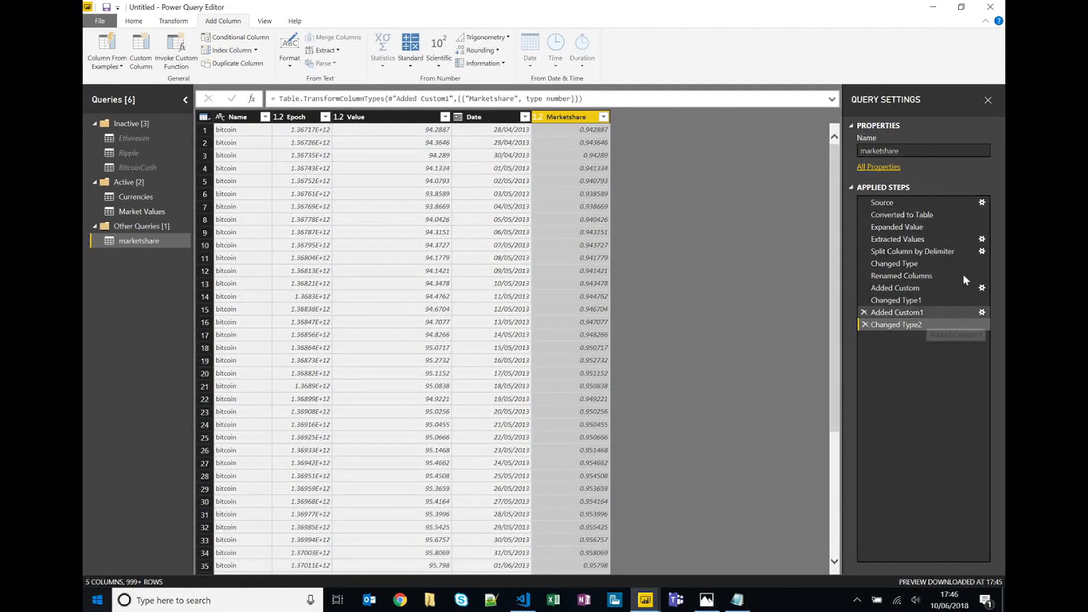
- Remove the Epoch and Value columns from the marketshare query, keeping Name, Date and Marketshare
left_click(238, 117)
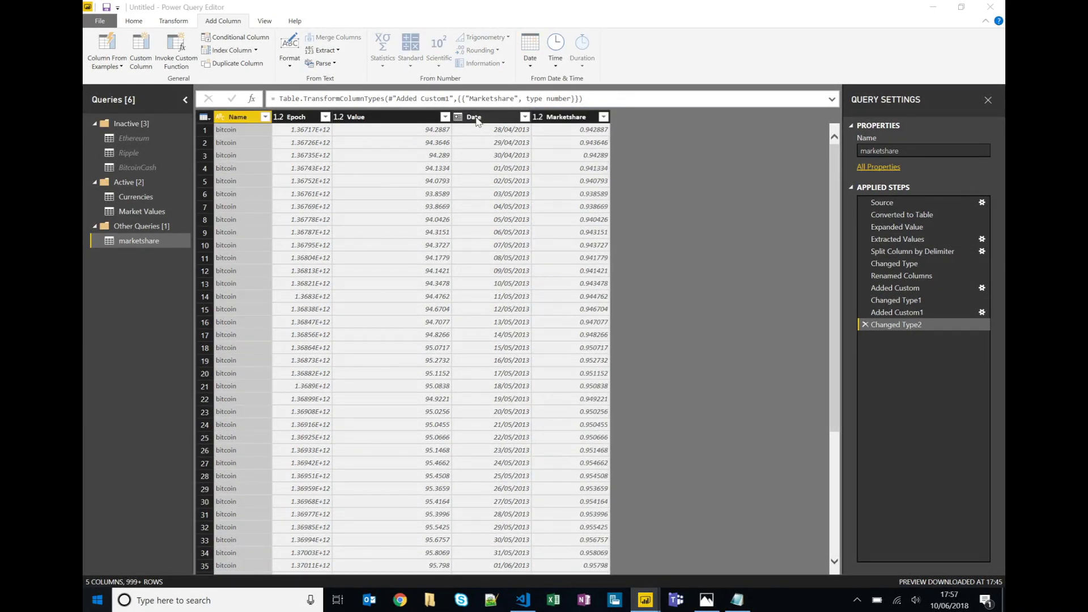
left_click(475, 117)
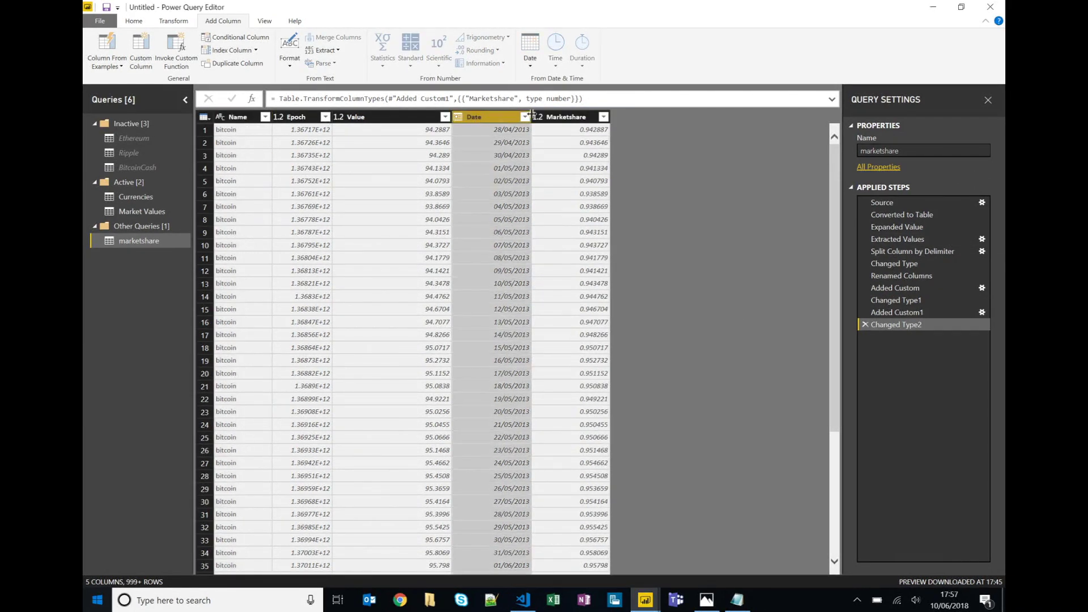
left_click(565, 118)
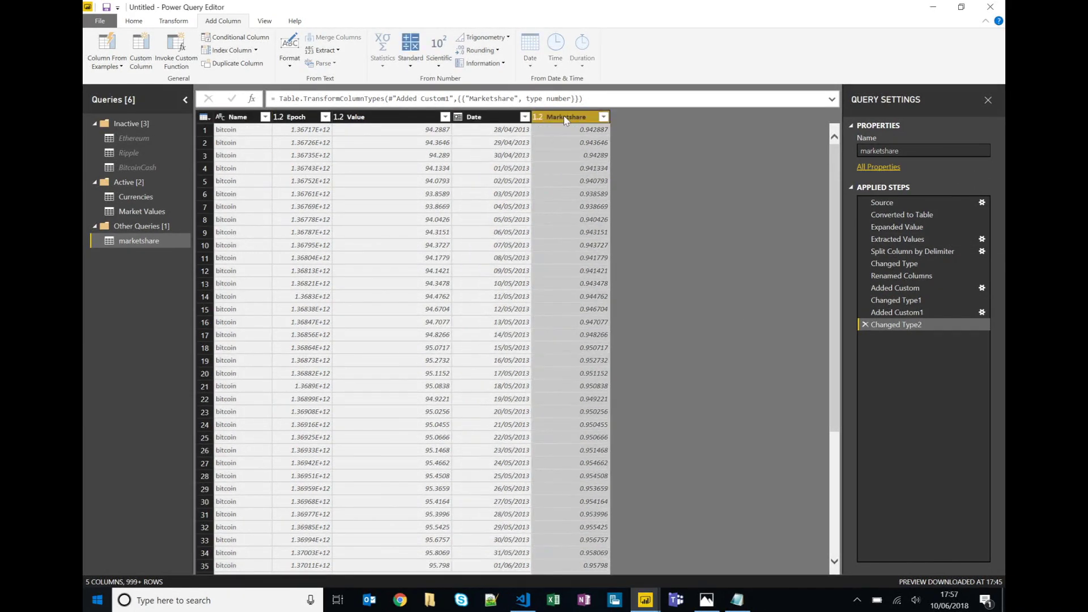
left_click(289, 118)
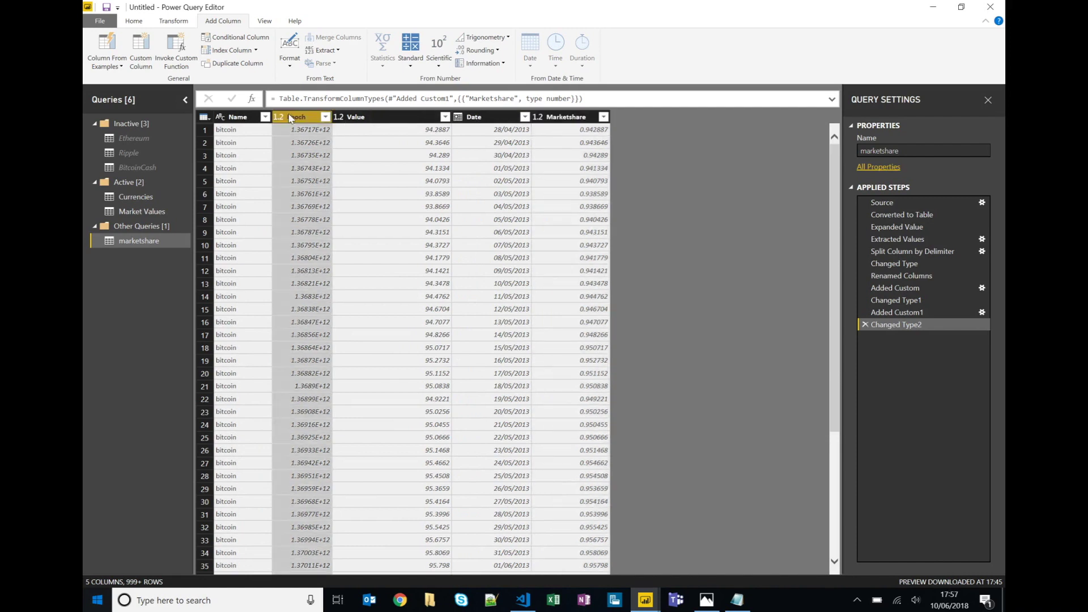
left_click(376, 118, "ctrl")
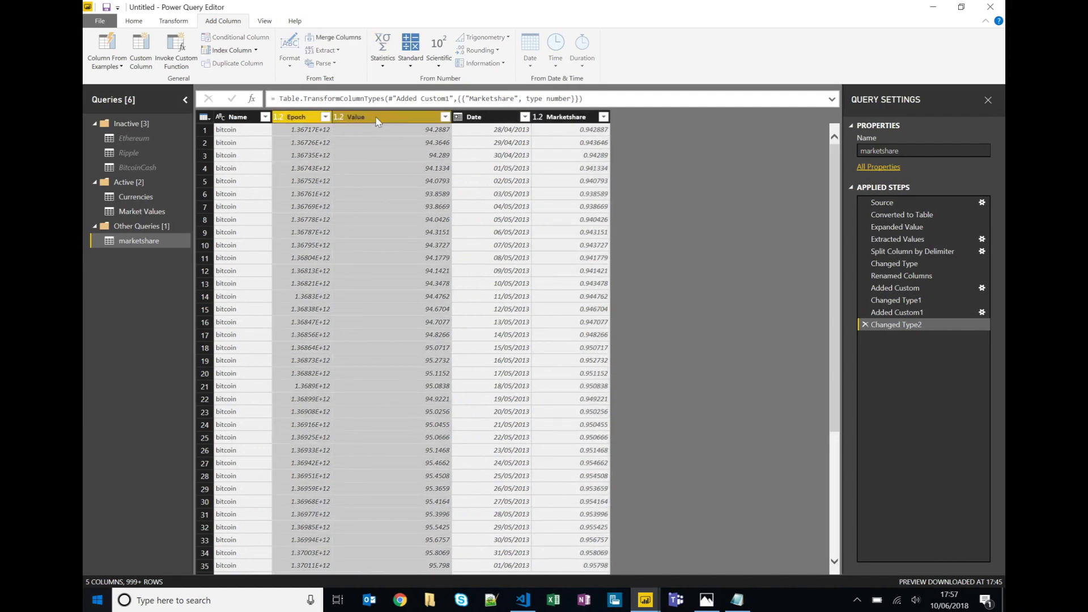
right_click(309, 120)
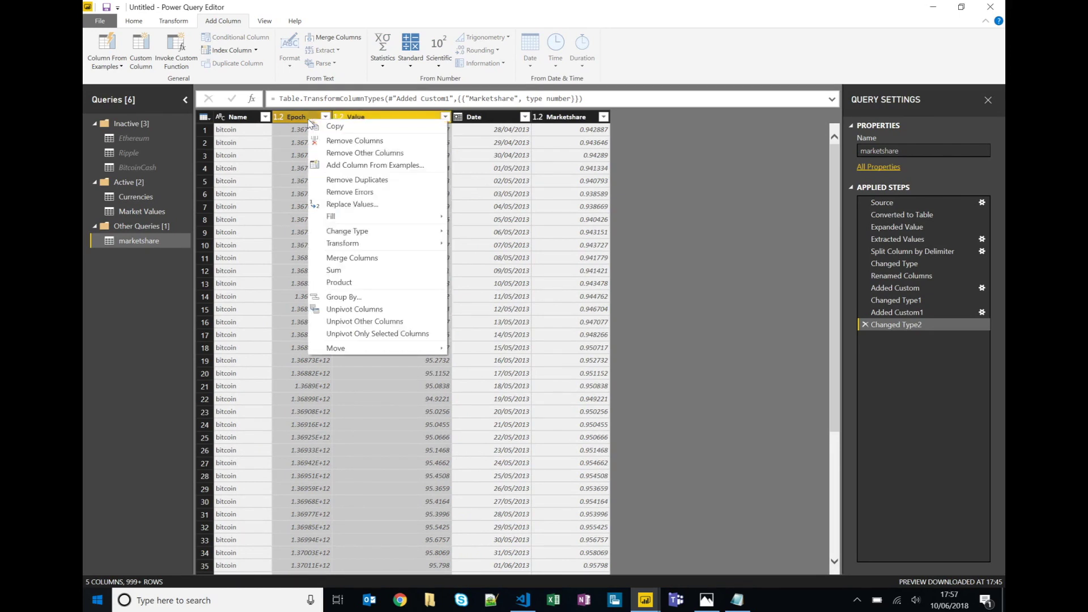
left_click(363, 135)
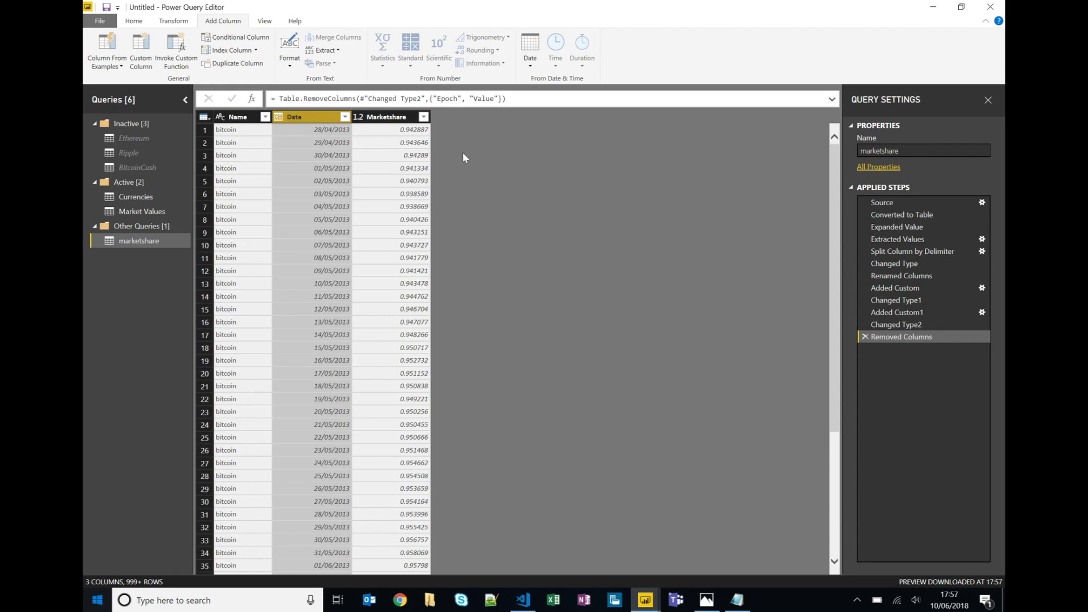
- Filter the Date column to show only the rows dated 01/05/2013
left_click(241, 119)
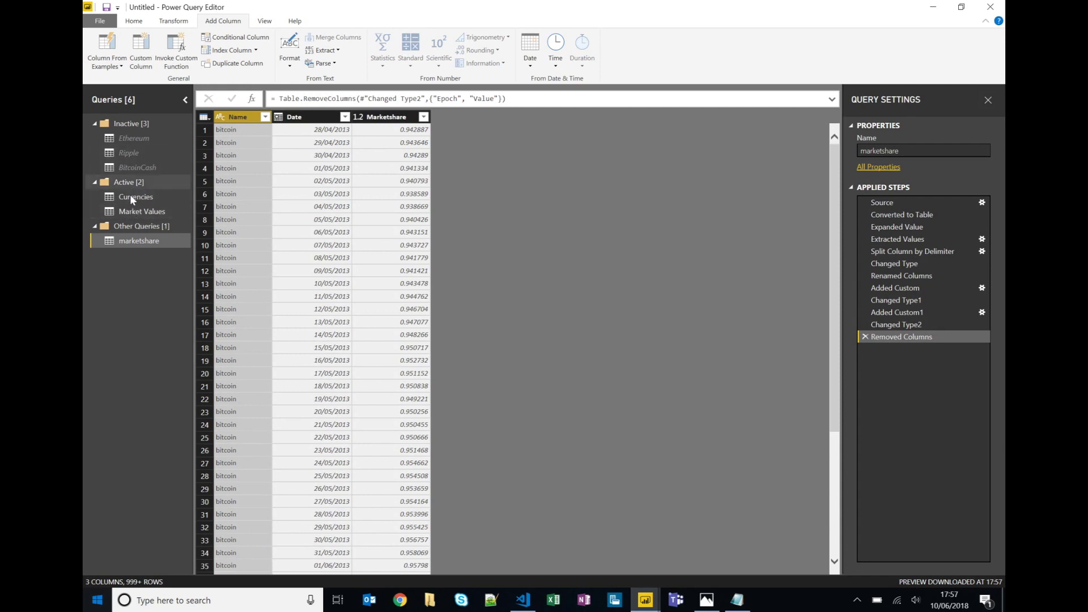
left_click(315, 118)
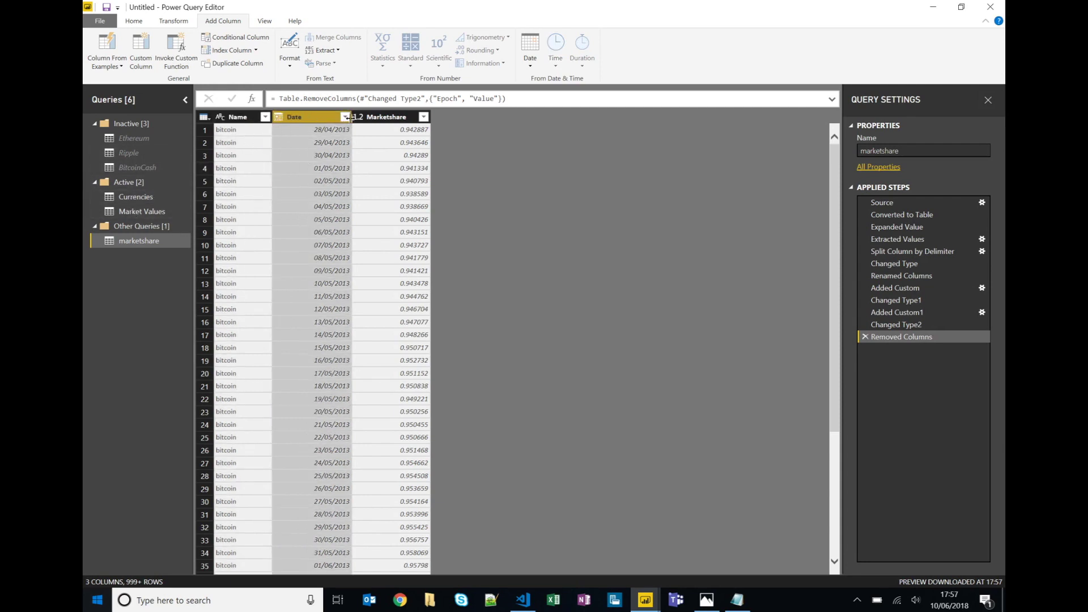
left_click(345, 117)
left_click(171, 247)
left_click(172, 295)
left_click(284, 486)
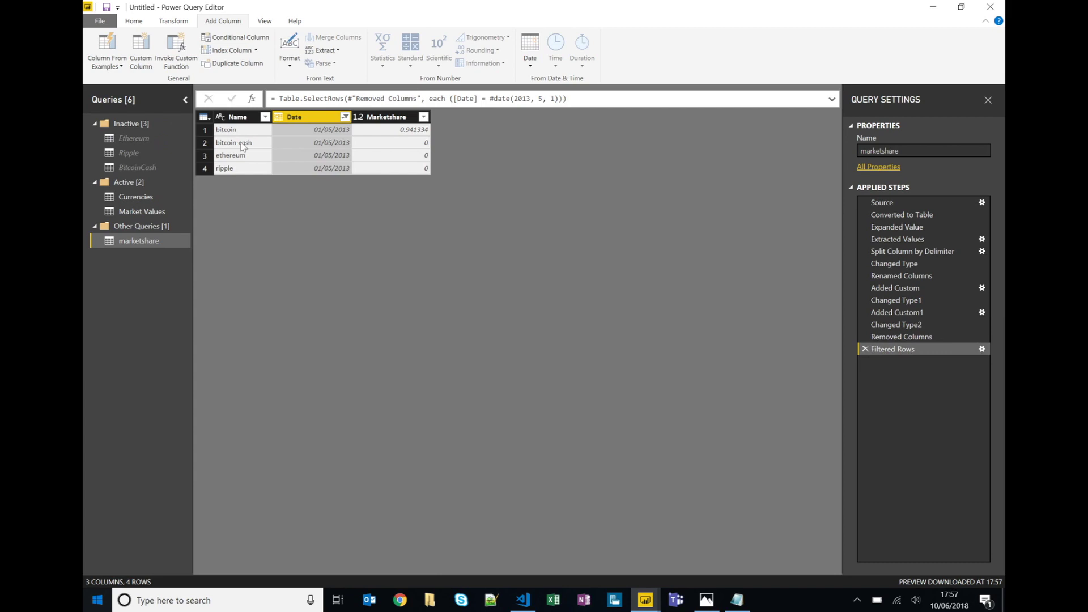
- Start a column from examples based on the Name column, entering BTC for bitcoin and BTH for bitcoin-cash
left_click(242, 117)
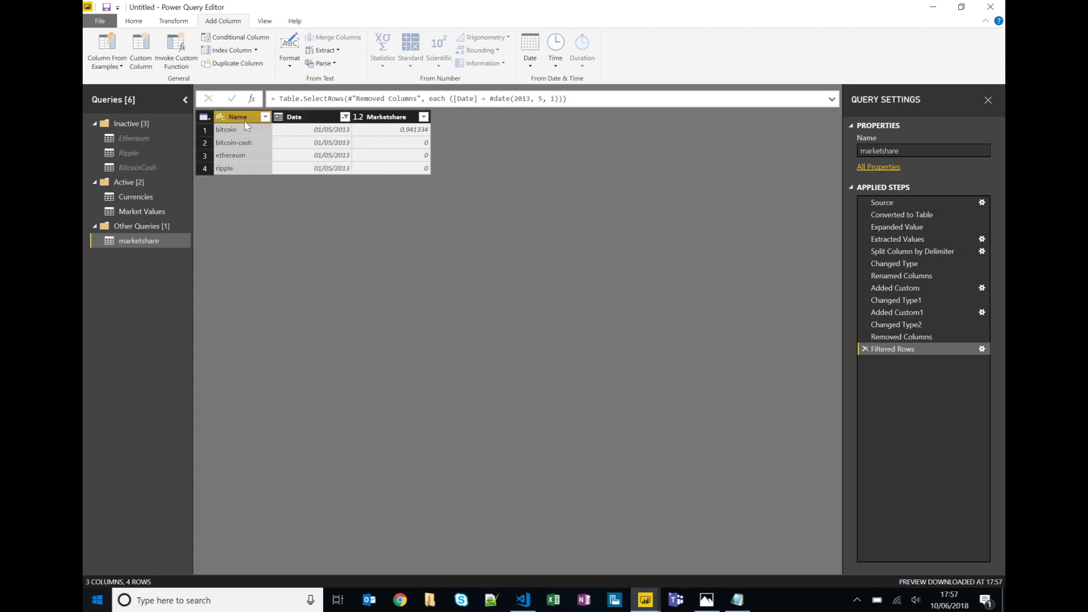
left_click(120, 66)
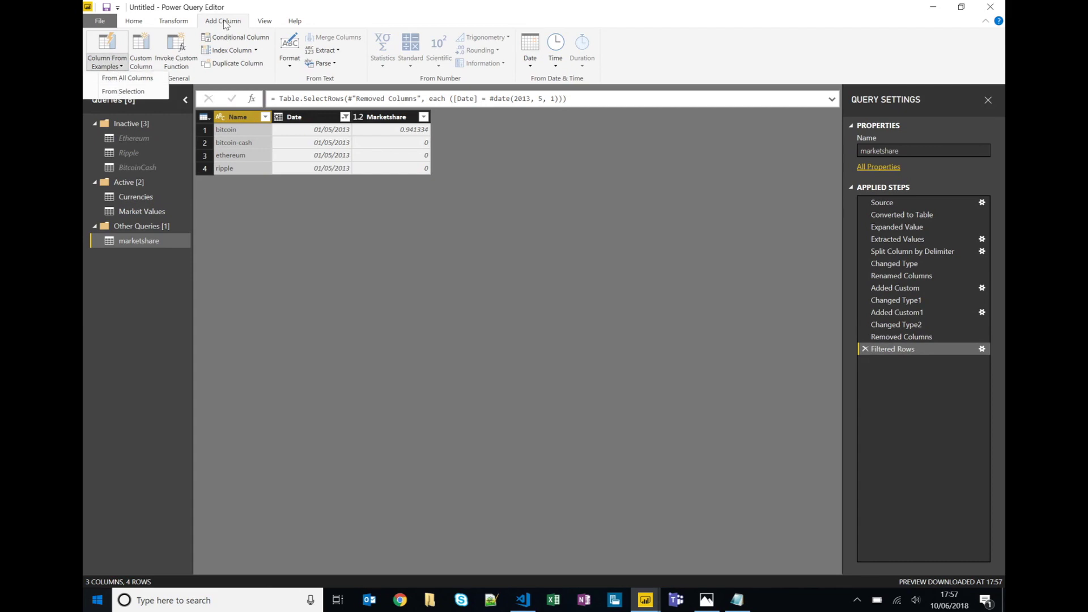
left_click(123, 91)
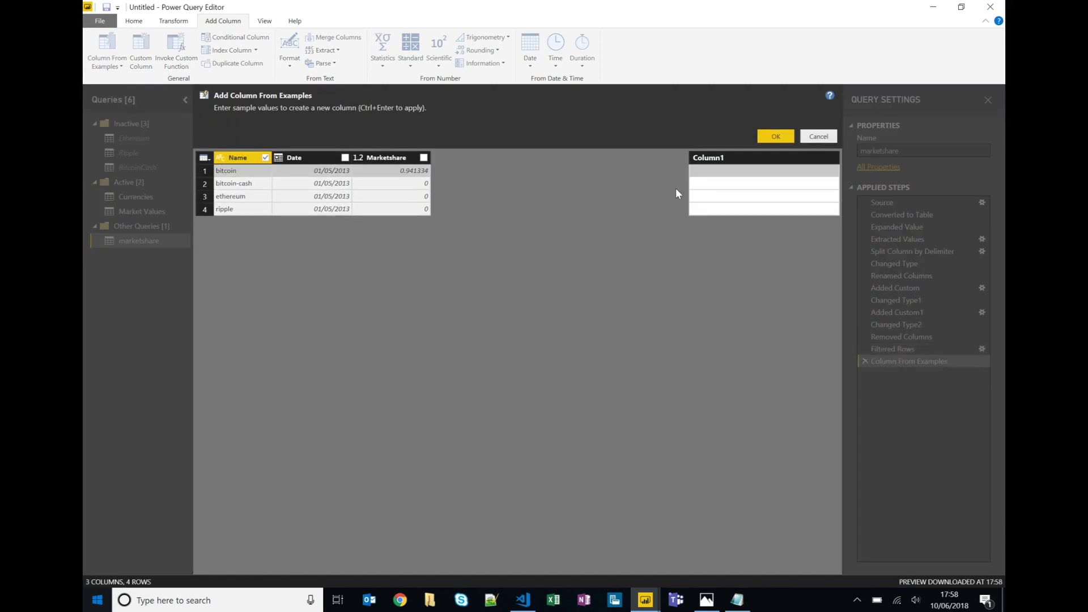
left_click(723, 171)
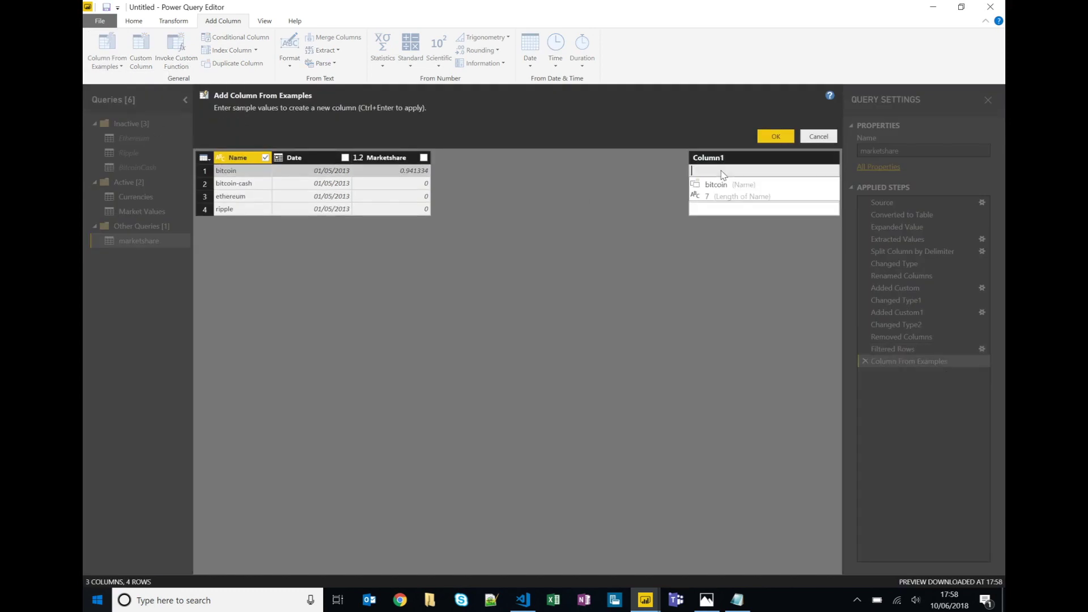
type("BTC")
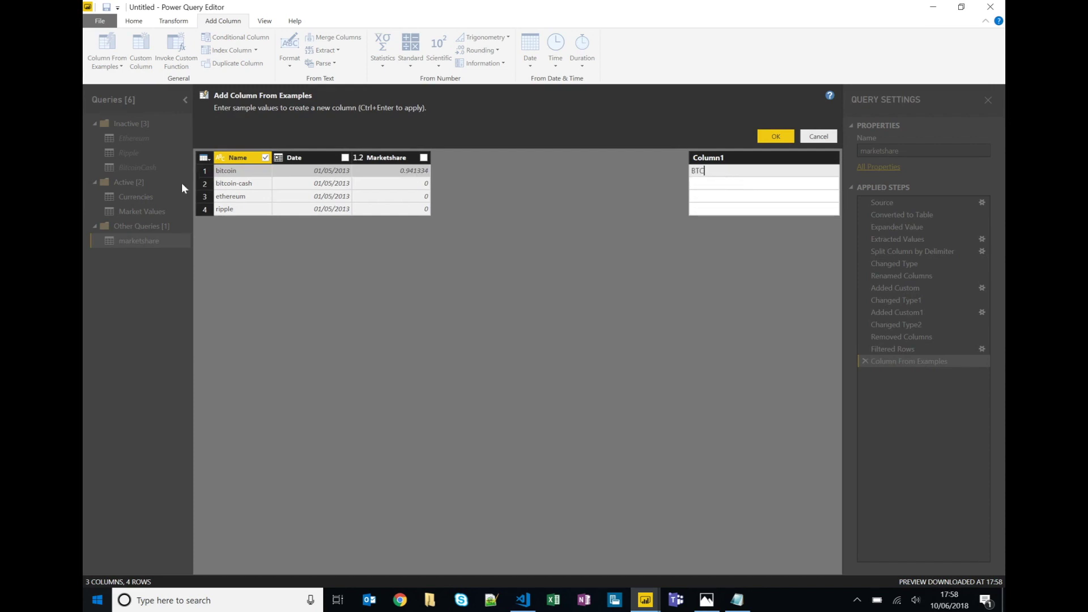
left_click(718, 184)
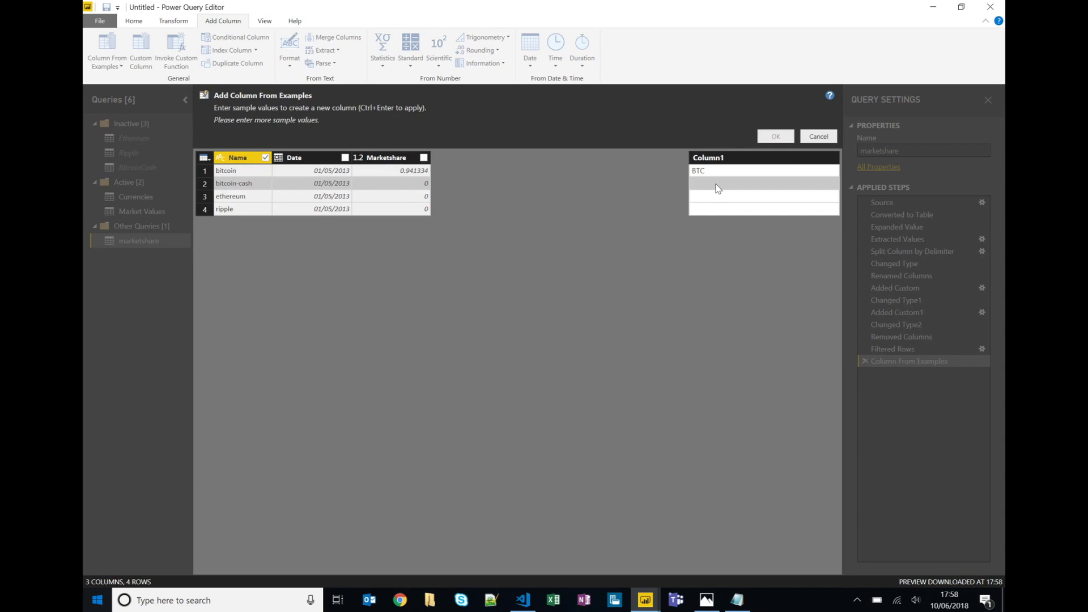
type("BTH")
key("Return")
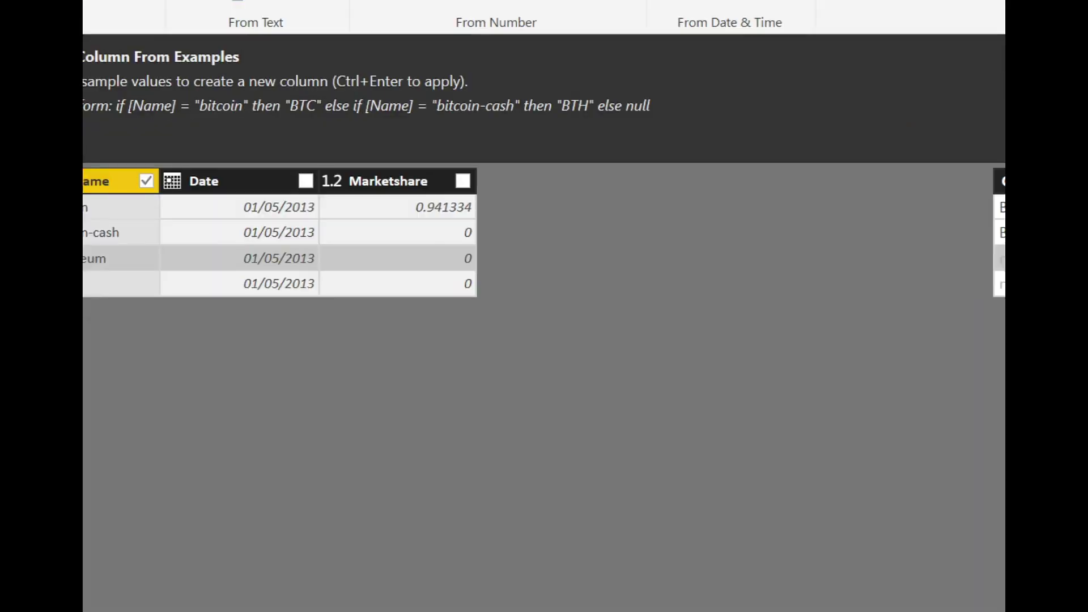
left_click_drag(200, 124, 758, 113)
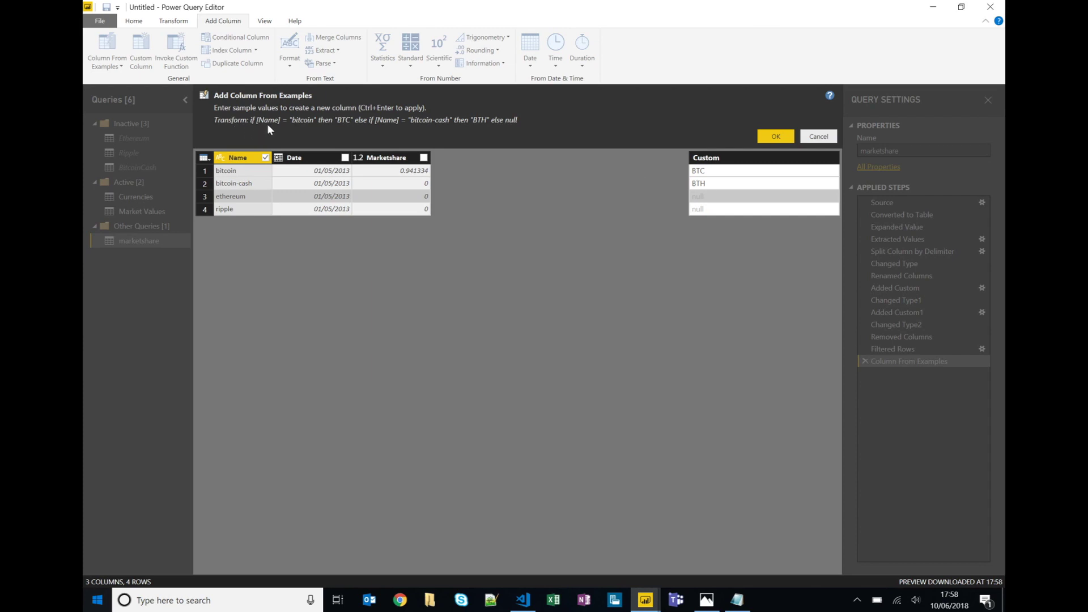
- Enter the examples ETH for ethereum and XRP for ripple, and create the column from the examples
left_click(697, 201)
type("ETH")
left_click(715, 209)
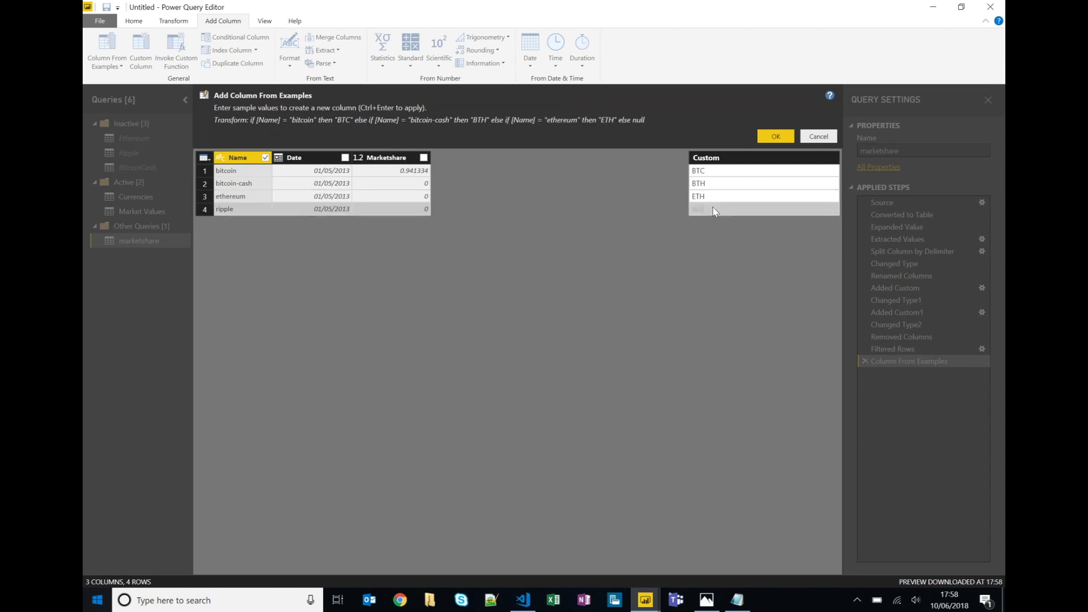
type("XRP")
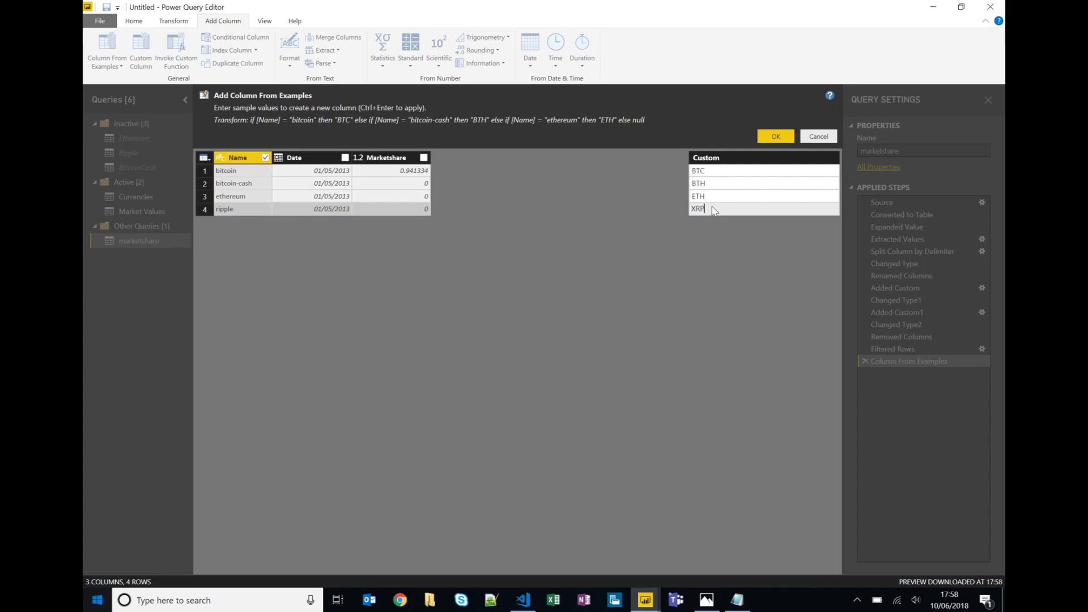
key("Return")
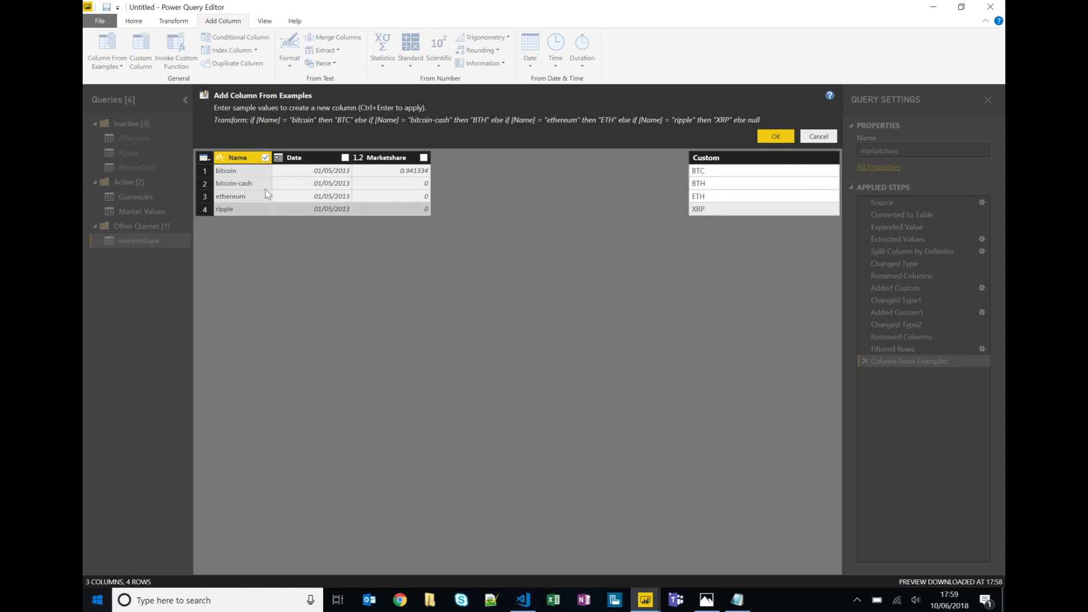
left_click(788, 137)
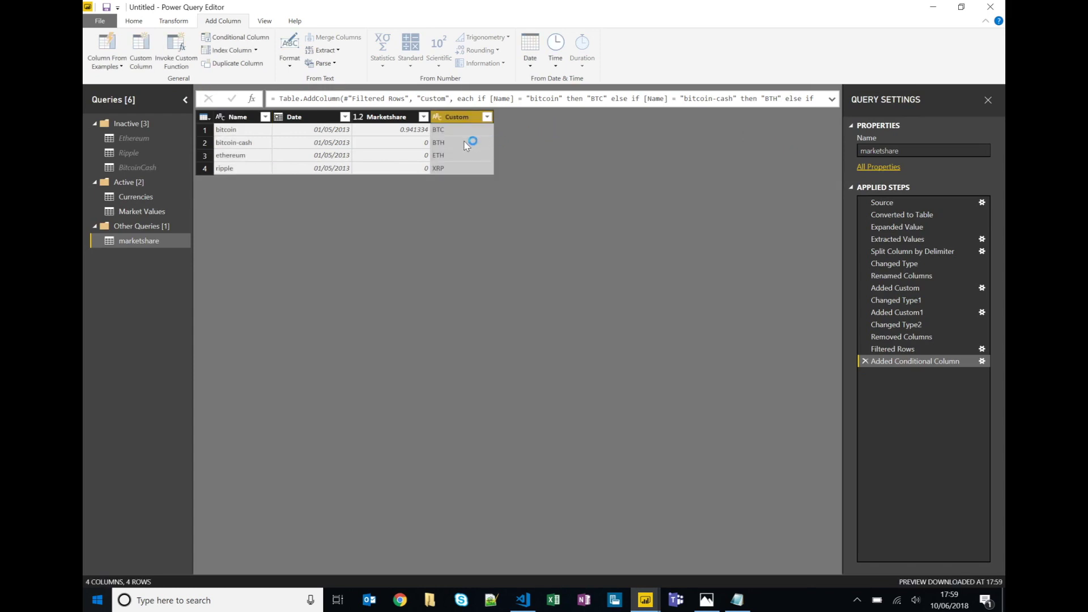
- Rename the Custom column holding the currency codes as Symbol
double_click(460, 117)
type("Symbol")
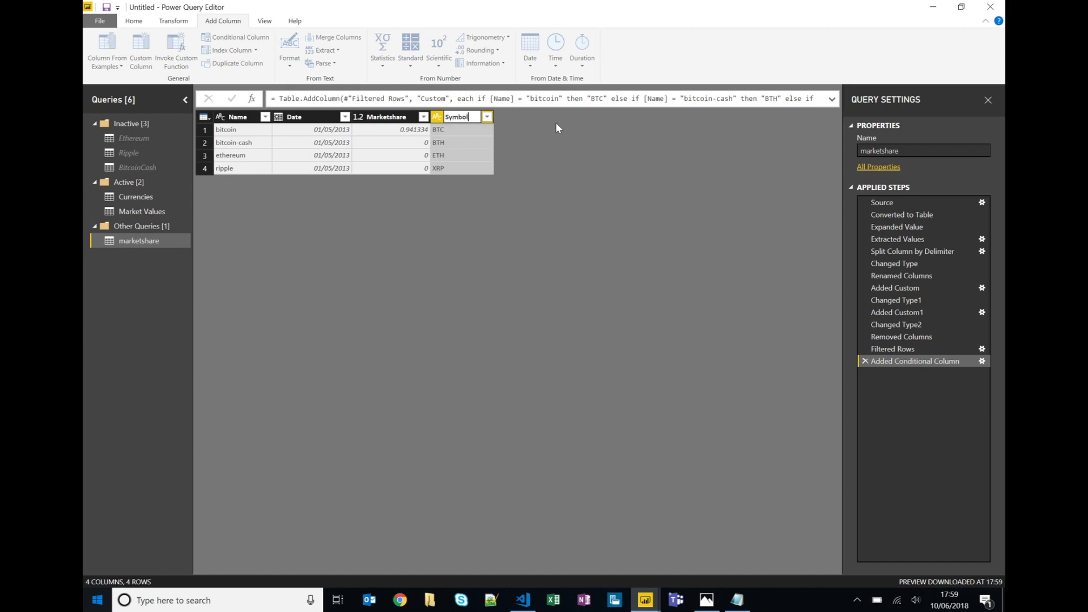
key("Return")
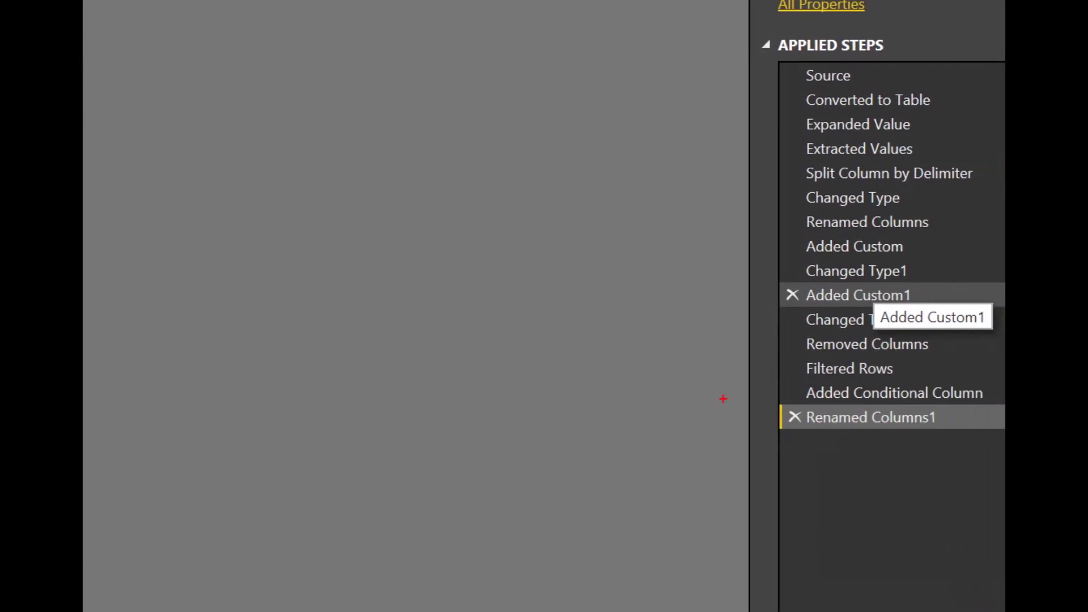
- Delete the Filtered Rows step from the marketshare query and select the final Renamed Columns1 step
mouse_move(885, 356)
left_mouse_down()
mouse_move(792, 374)
mouse_move(882, 368)
left_mouse_up()
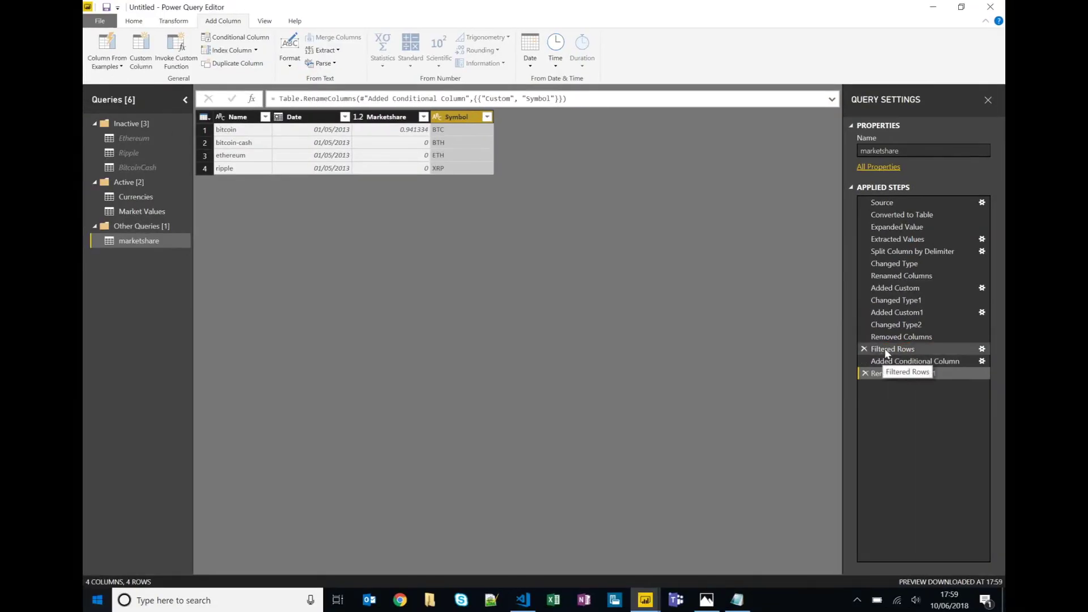
left_click(885, 348)
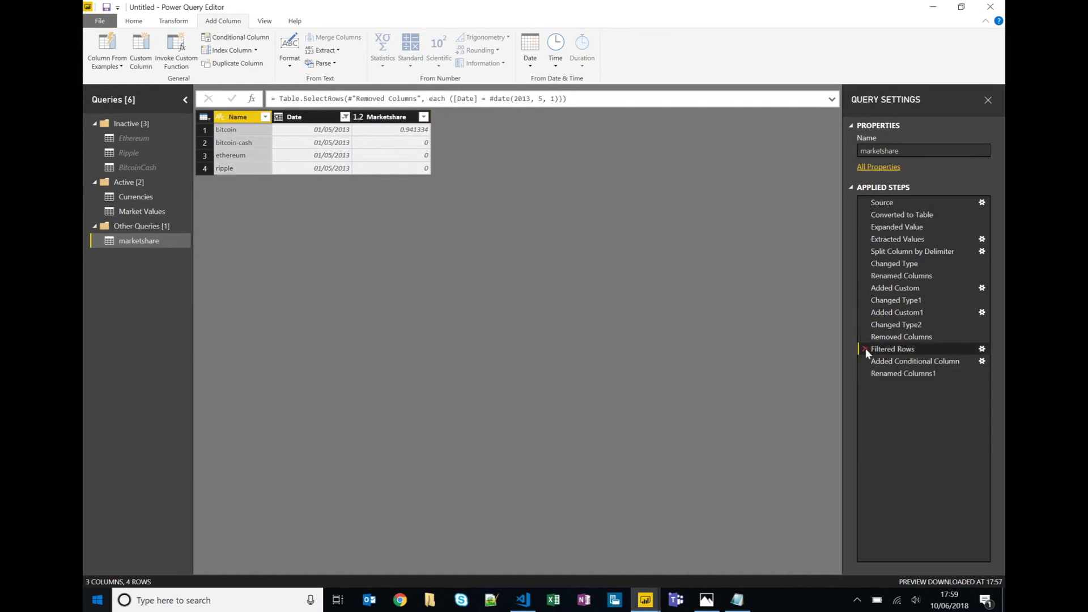
left_click(866, 349)
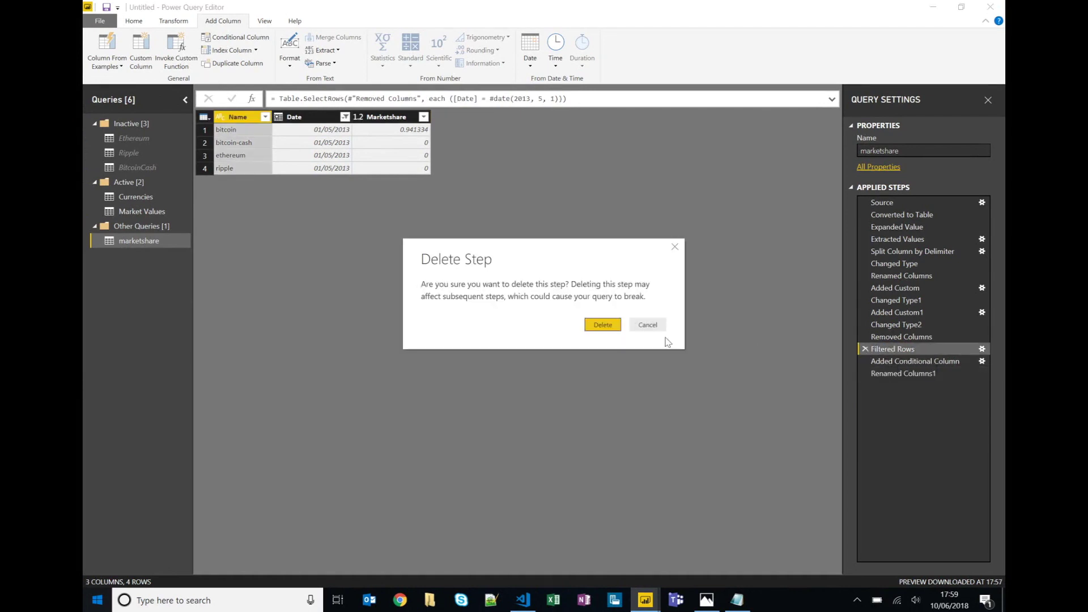
left_click(603, 324)
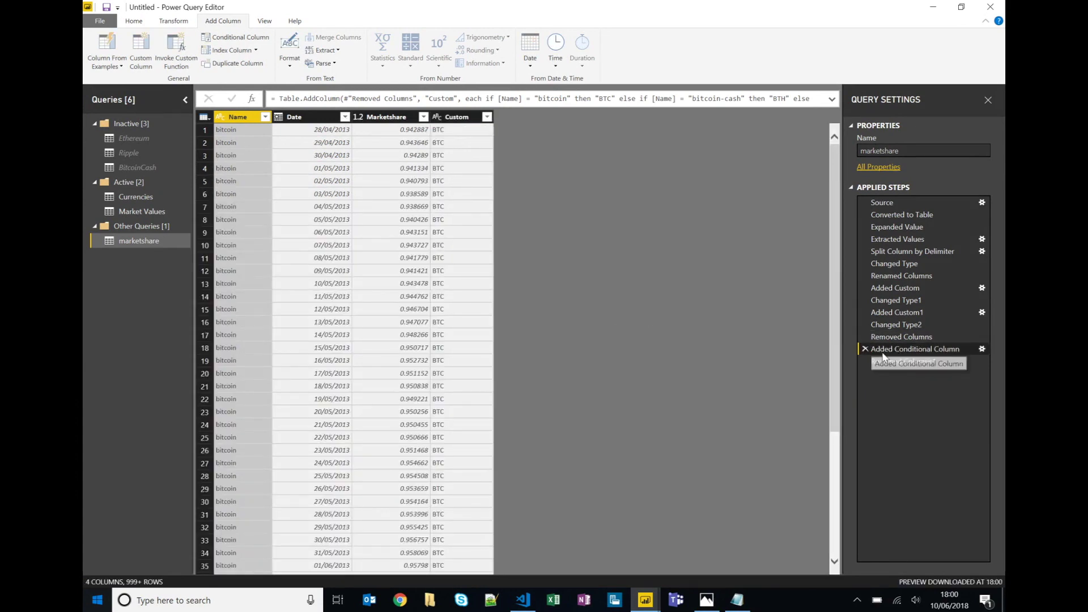
left_click(896, 363)
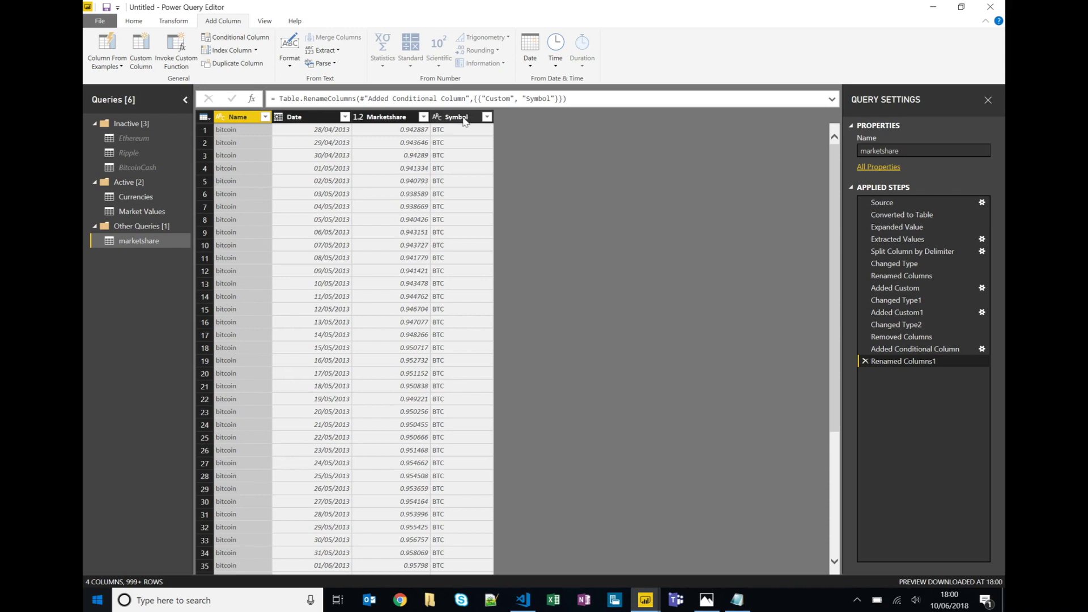
- Move the Symbol column to the front of the table and remove the Name column
left_click(468, 117)
left_click_drag(469, 117, 250, 123)
right_click(300, 121)
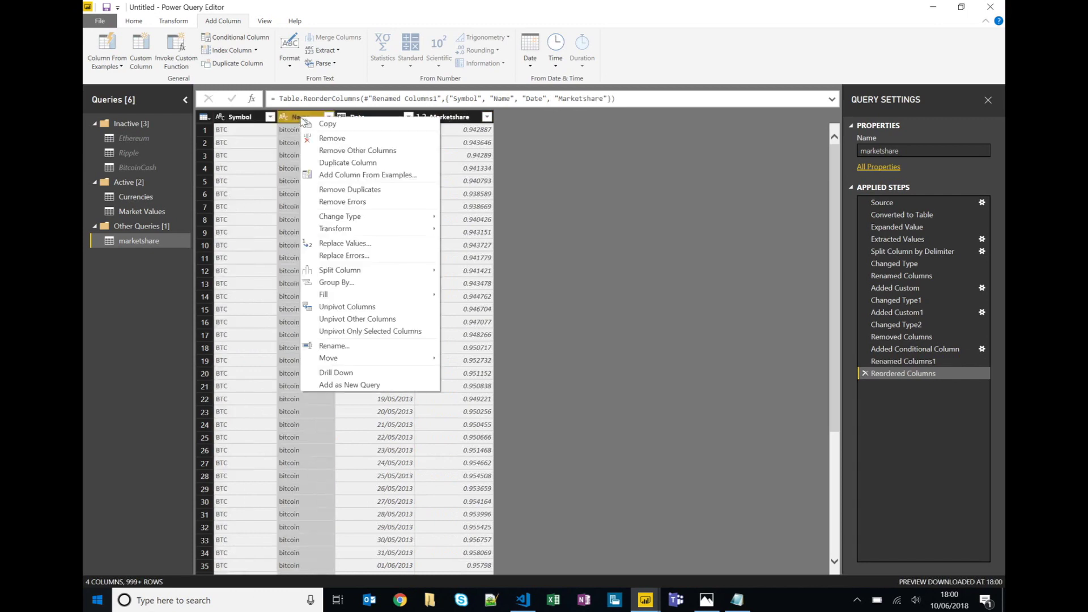
left_click(335, 139)
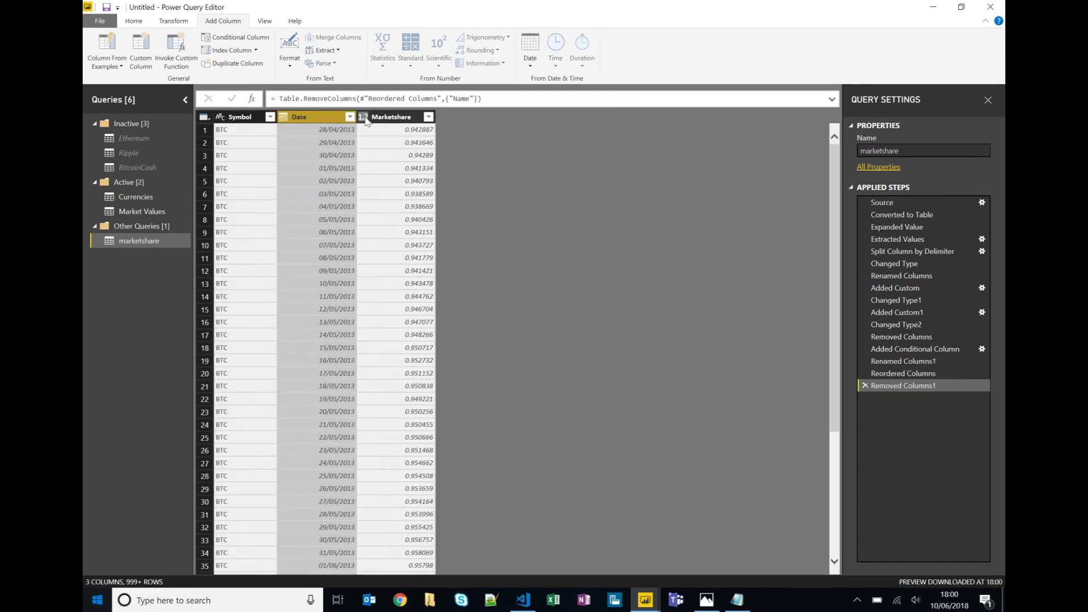
- Set the Marketshare column's data type to Percentage and rename the query as Marketshare
left_click(364, 117)
left_click(379, 168)
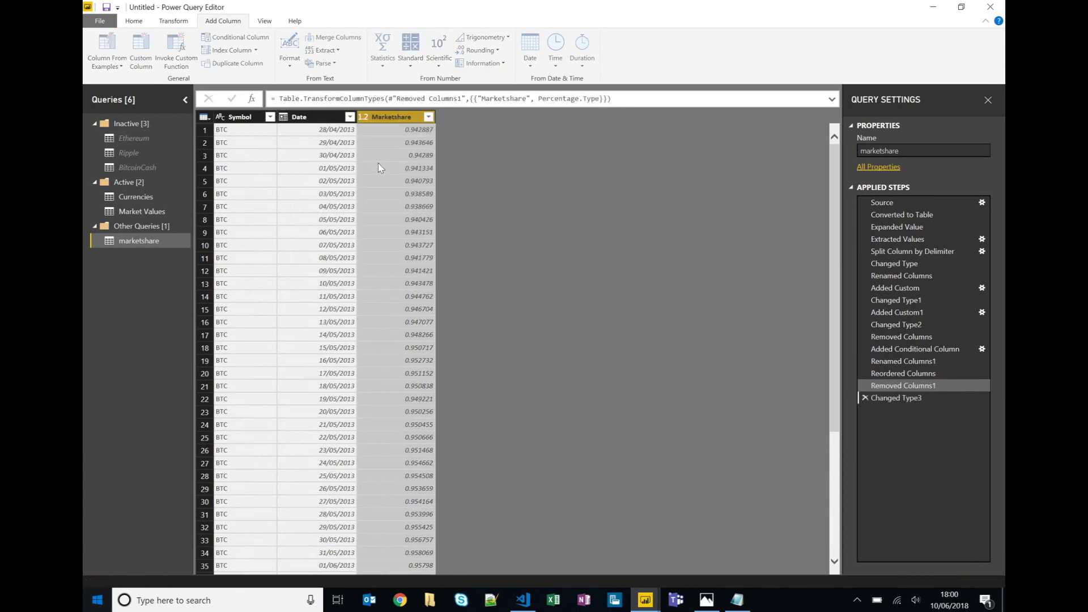
right_click(152, 241)
left_click(198, 285)
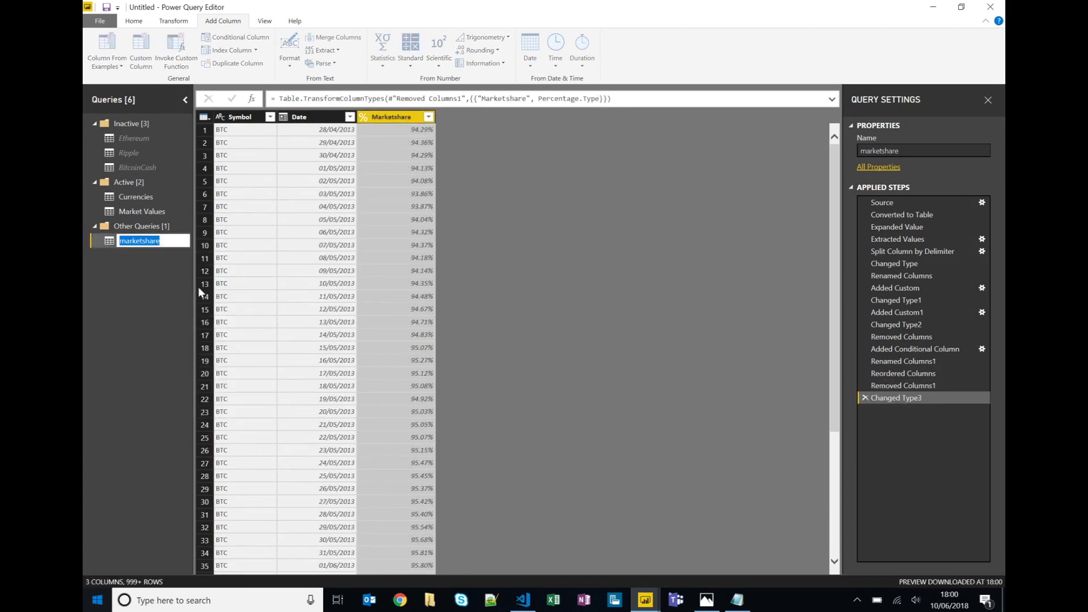
type("Marketshare")
key("Return")
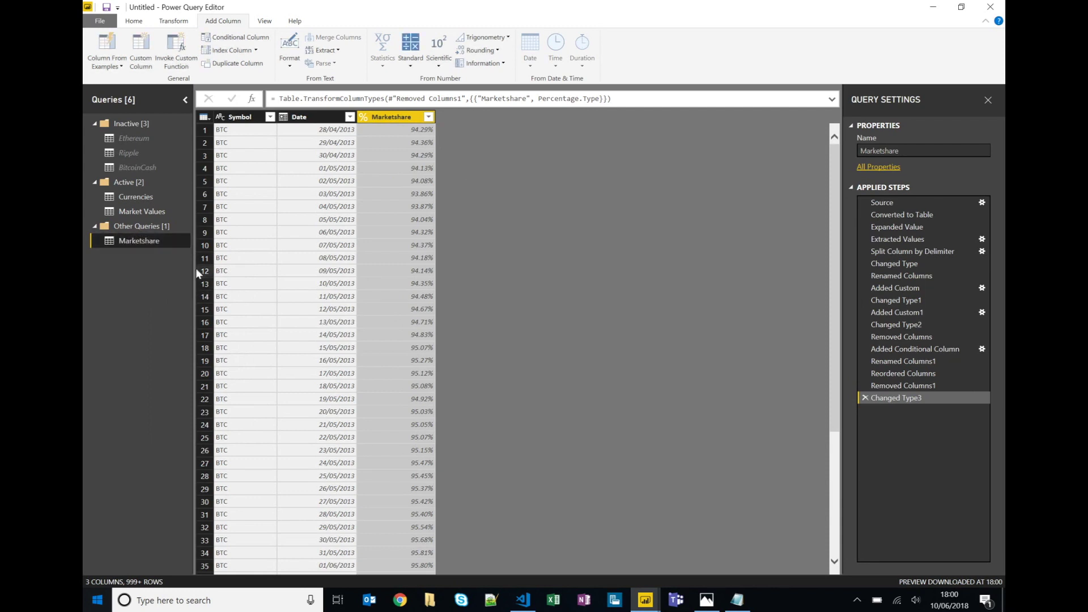
- Move the Marketshare query into the Active group, apply the changes to the report, and expand the Marketshare table's fields
left_click_drag(138, 242, 130, 188)
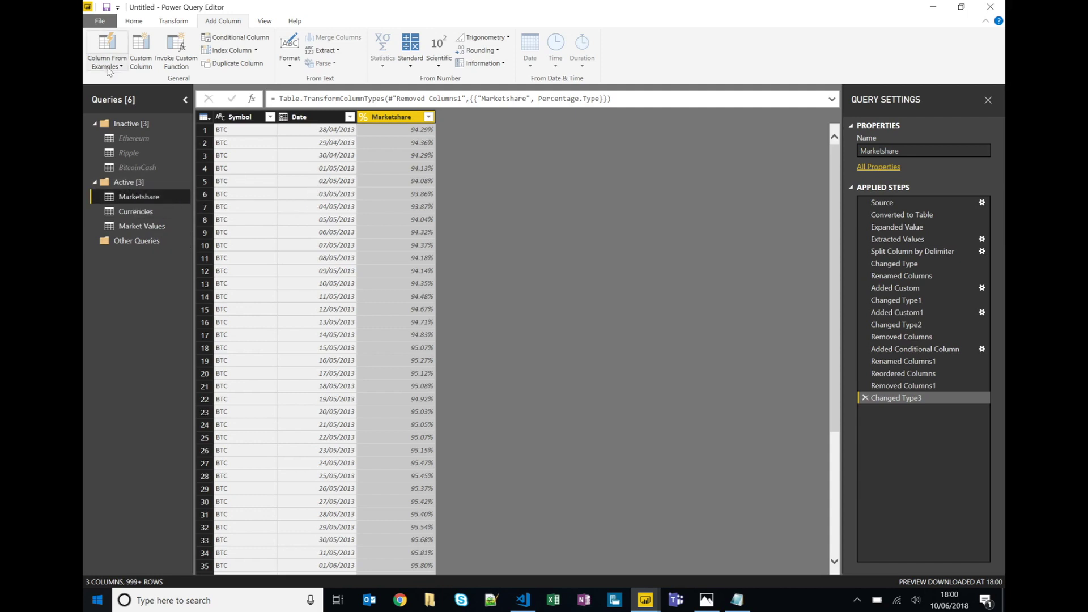
left_click(135, 21)
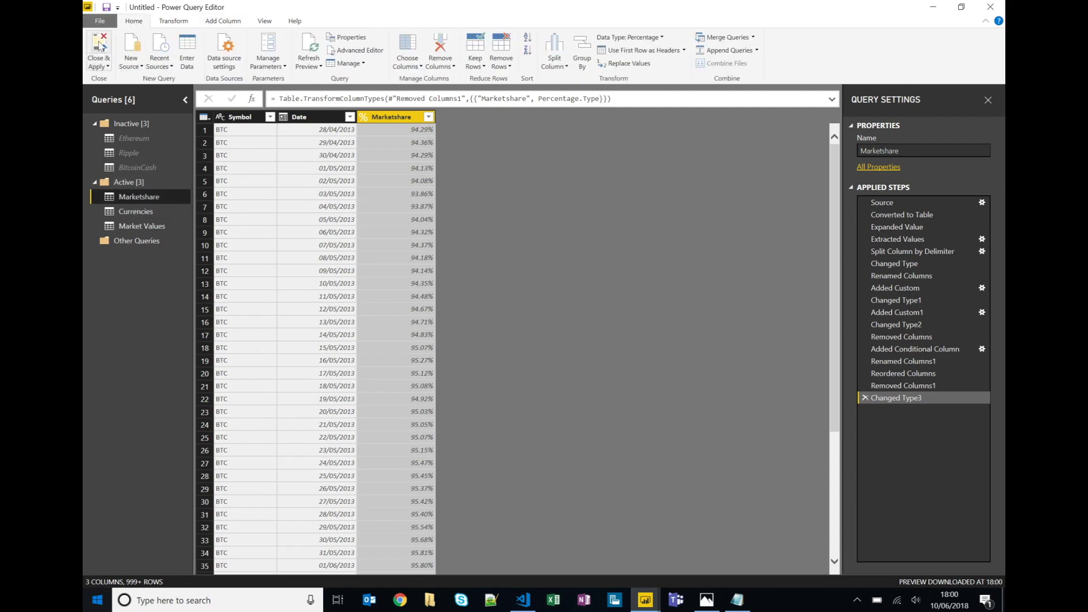
left_click(106, 46)
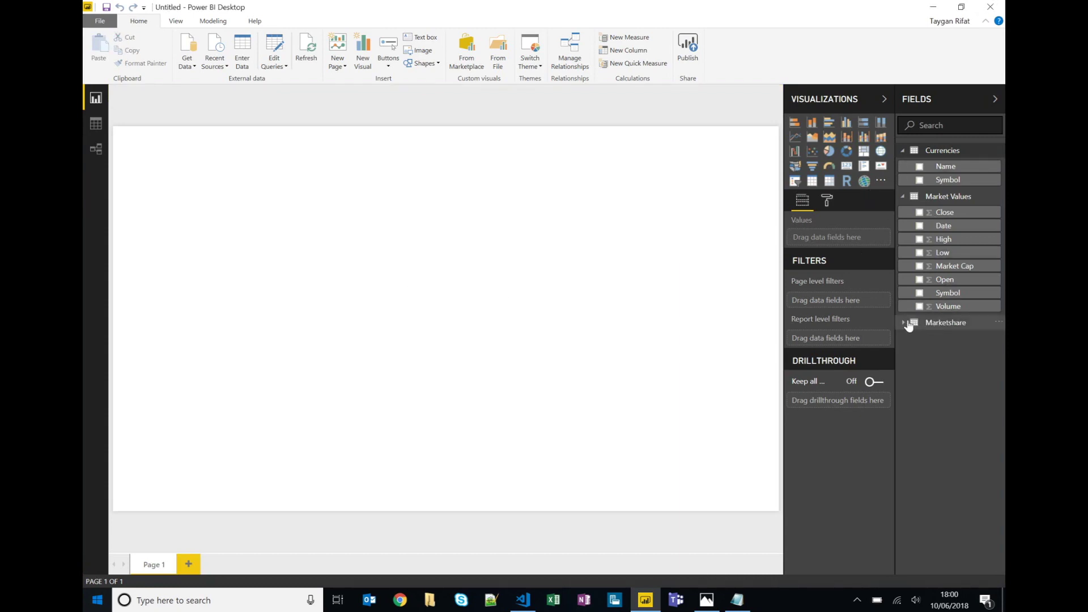
left_click(909, 324)
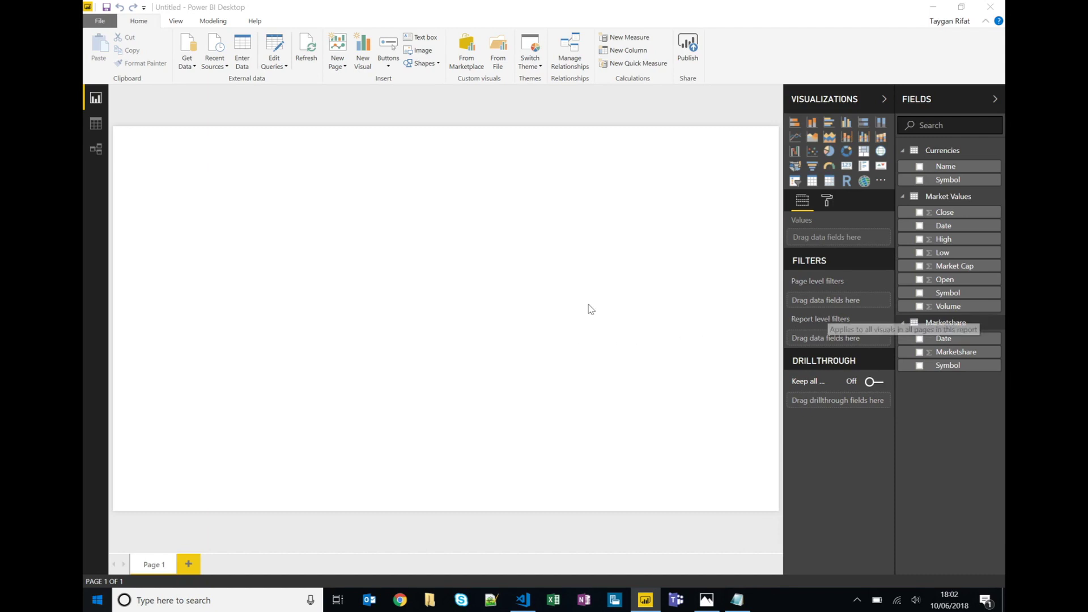
left_click(181, 22)
left_click(215, 21)
left_click(255, 22)
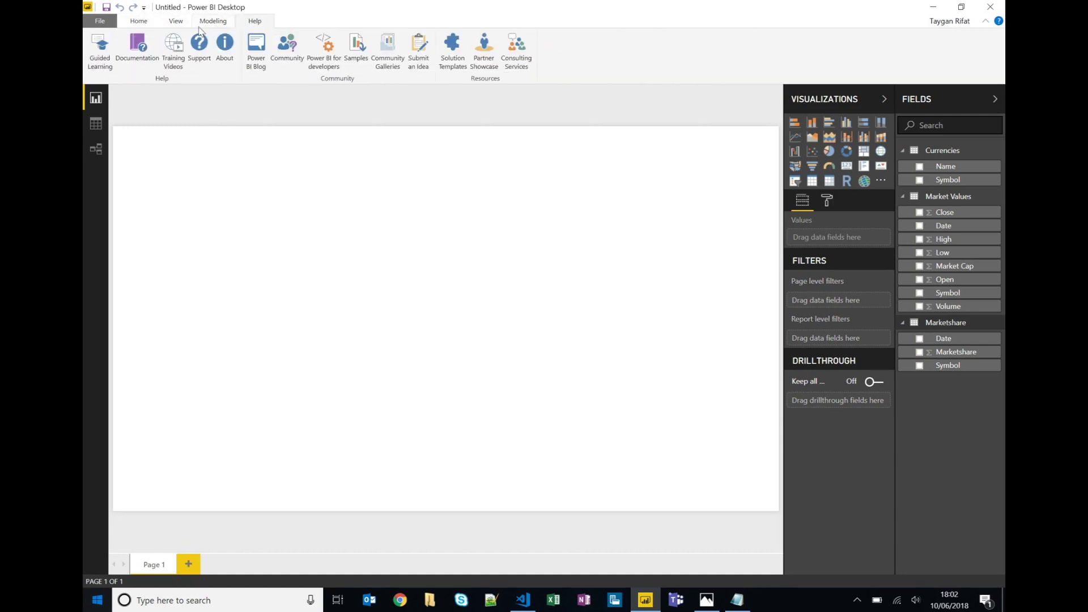
left_click(144, 27)
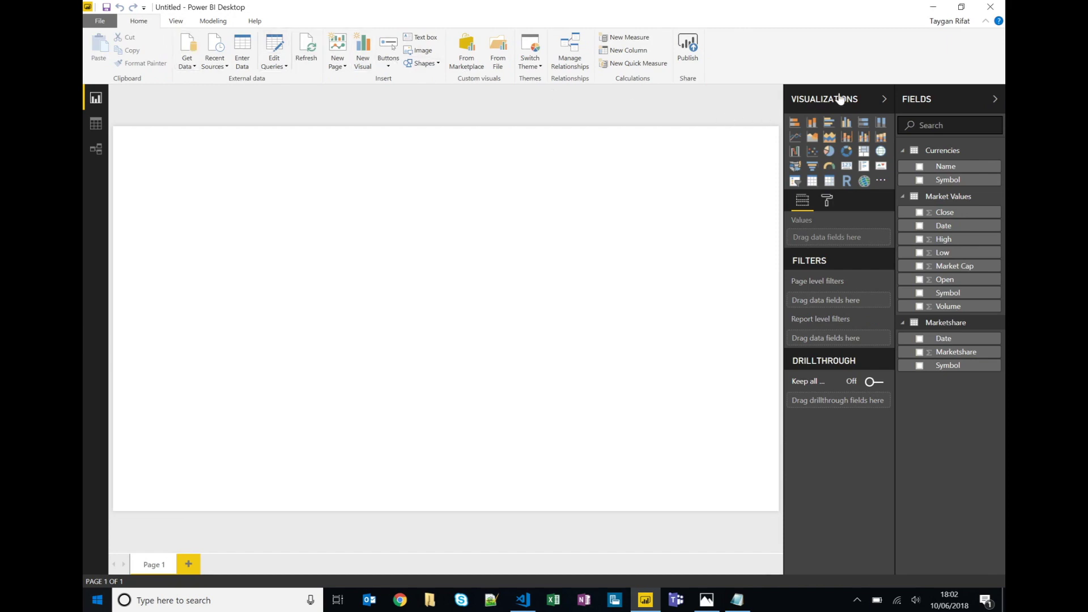
- Collapse the Visualizations and Fields panes and expand both again
left_click(883, 99)
left_click(994, 98)
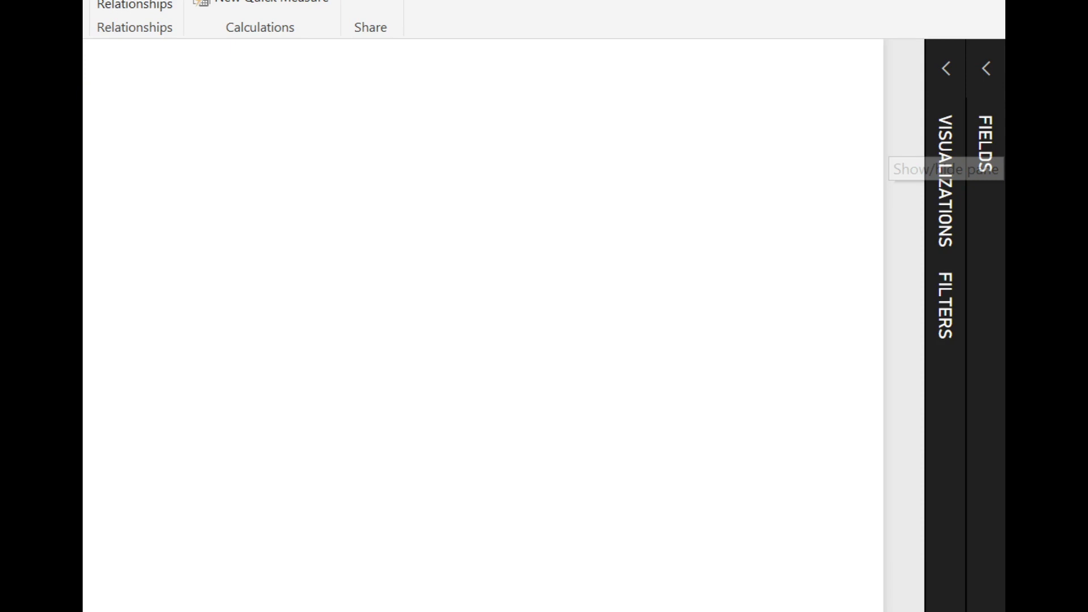
left_click(986, 100)
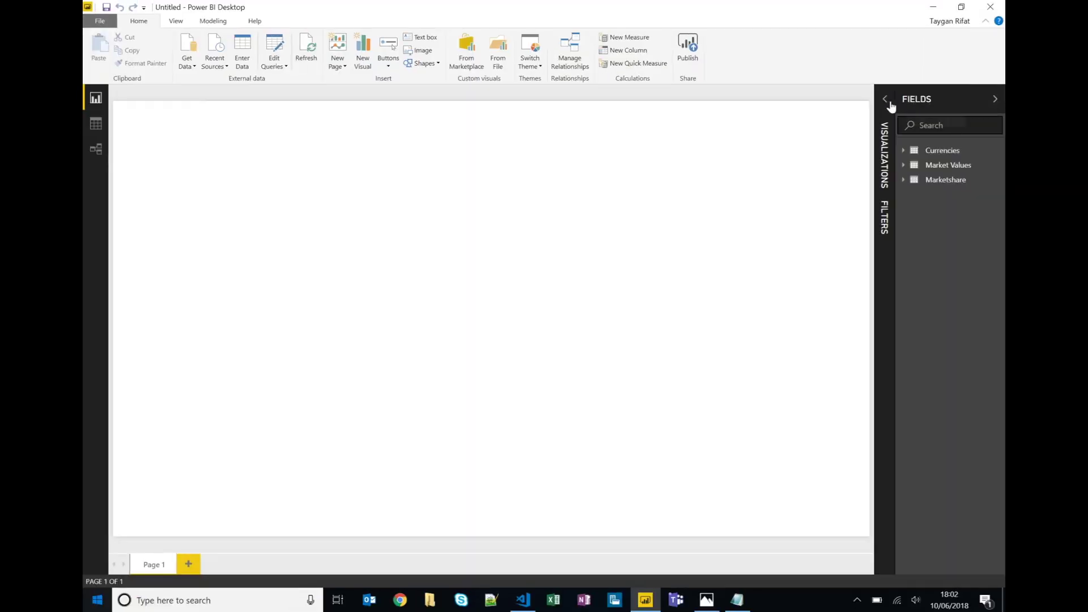
left_click(890, 105)
- Examine the fields of the Currencies and Market Values tables, search the fields for "close", and clear the search
left_click(904, 151)
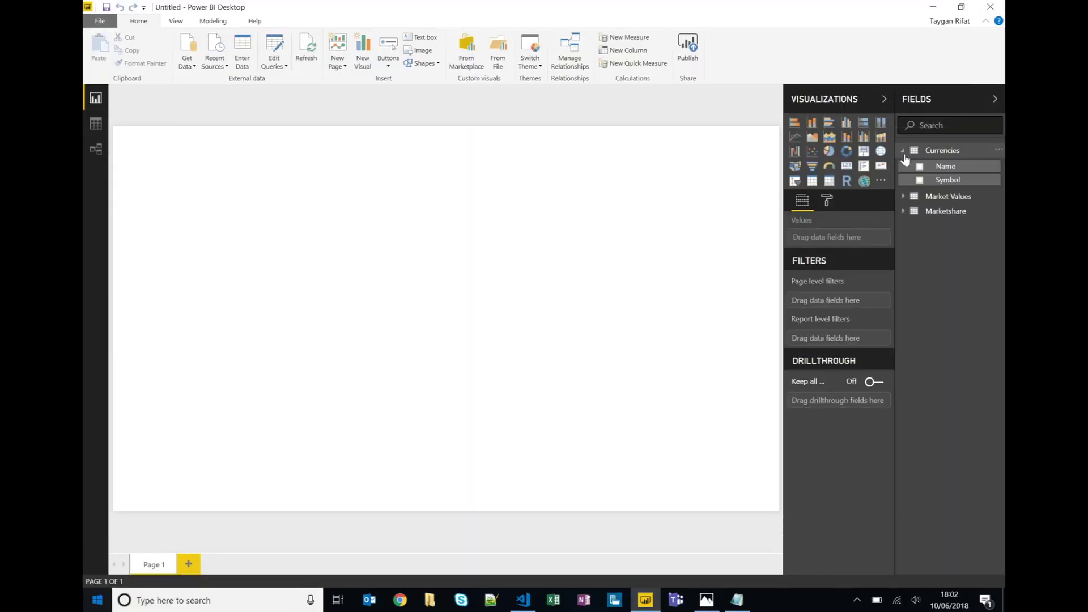
left_click(904, 196)
left_click(904, 196)
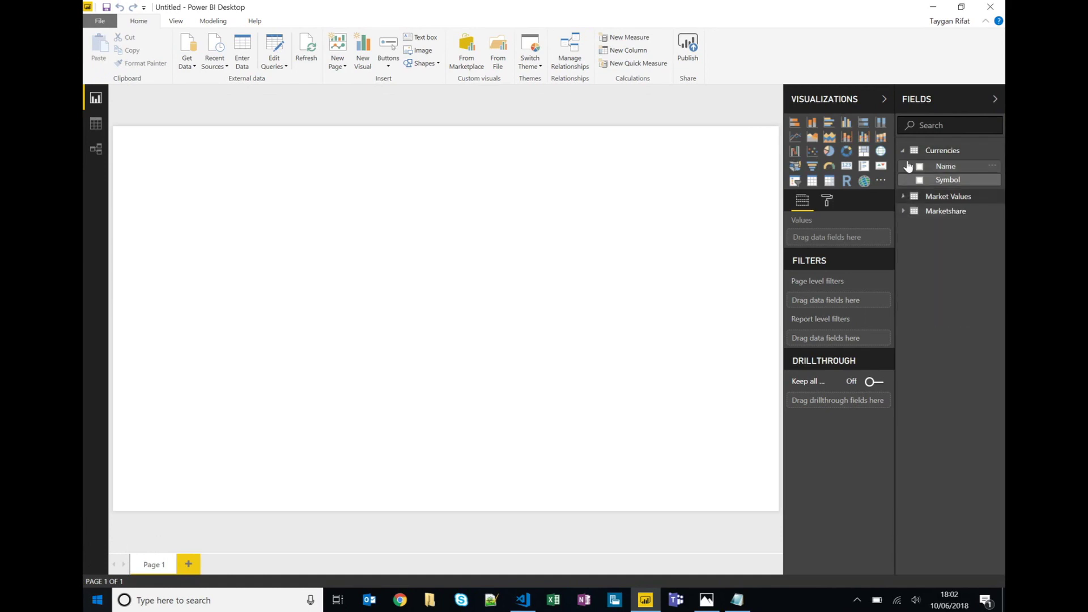
left_click(905, 151)
left_click(930, 125)
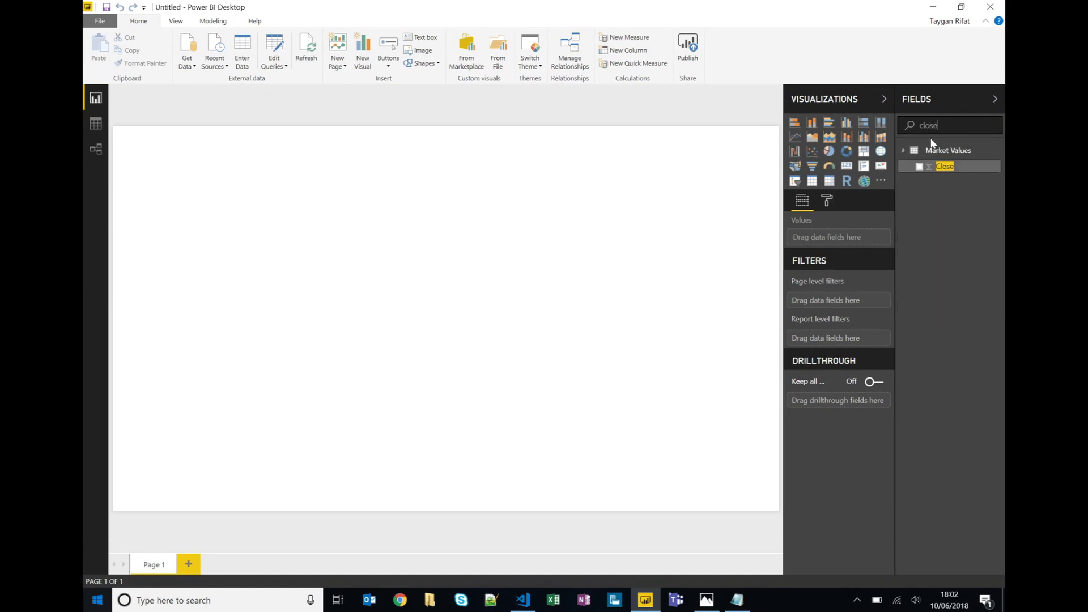
key("BackSpace")
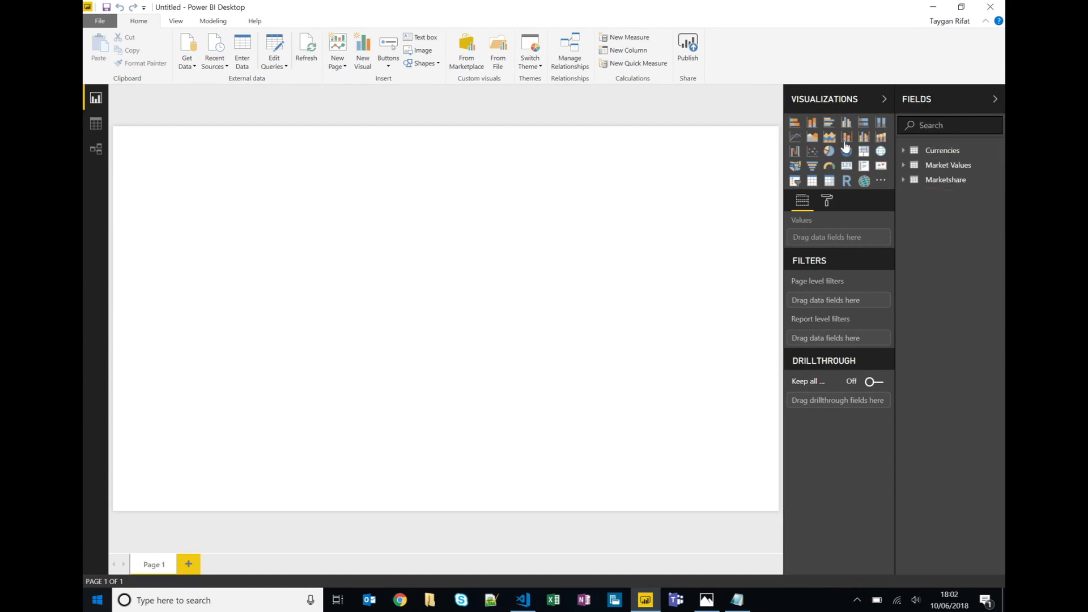
- Add a stacked area chart and a donut chart to Page 1, and select each one to compare their field wells
left_click(830, 138)
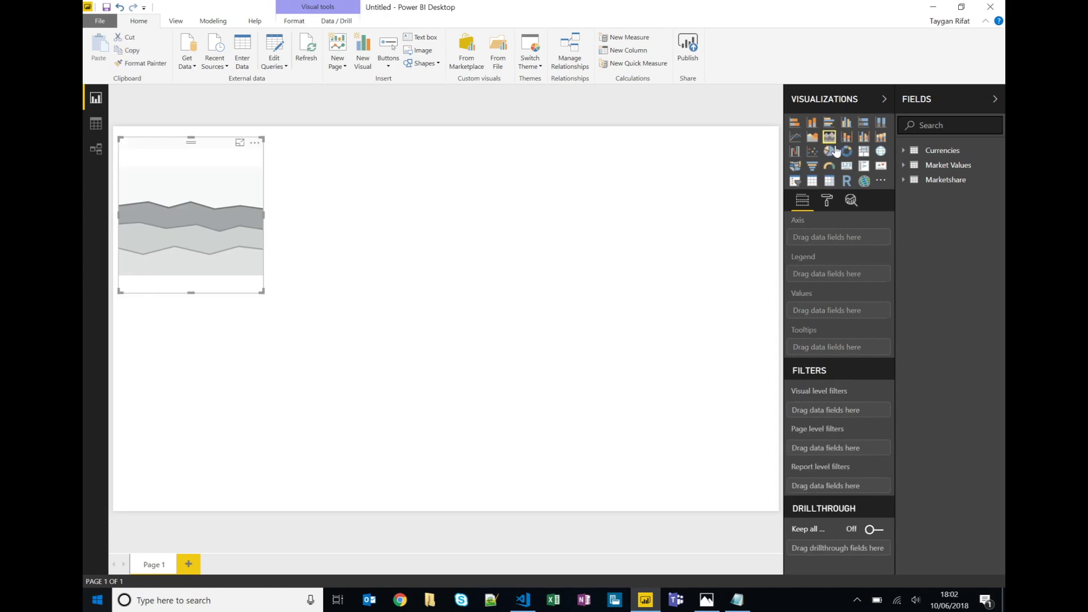
left_click(648, 190)
left_click(847, 152)
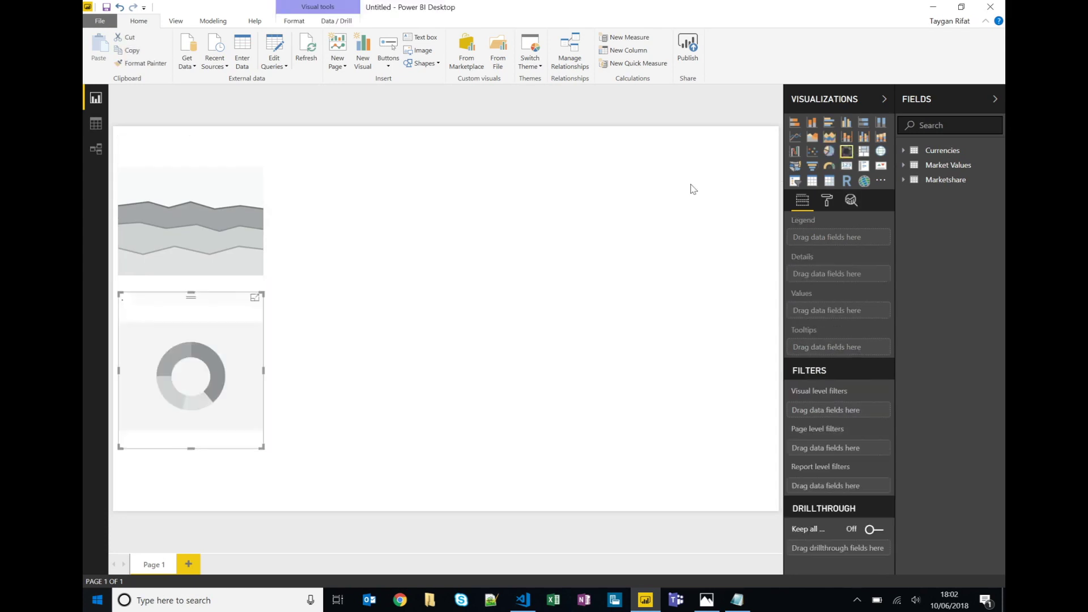
left_click(214, 245)
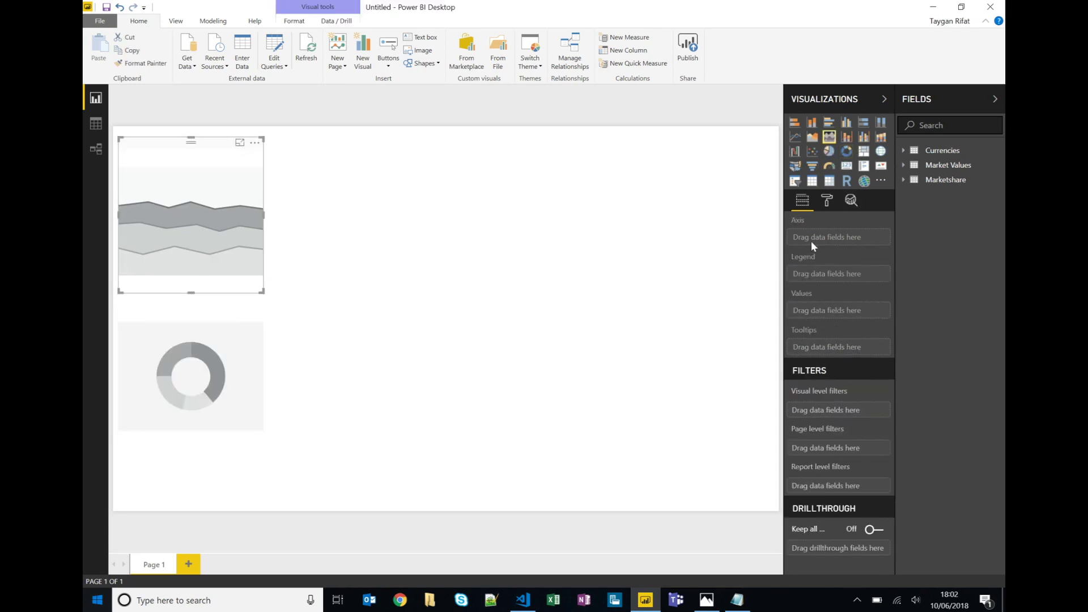
left_click(231, 375)
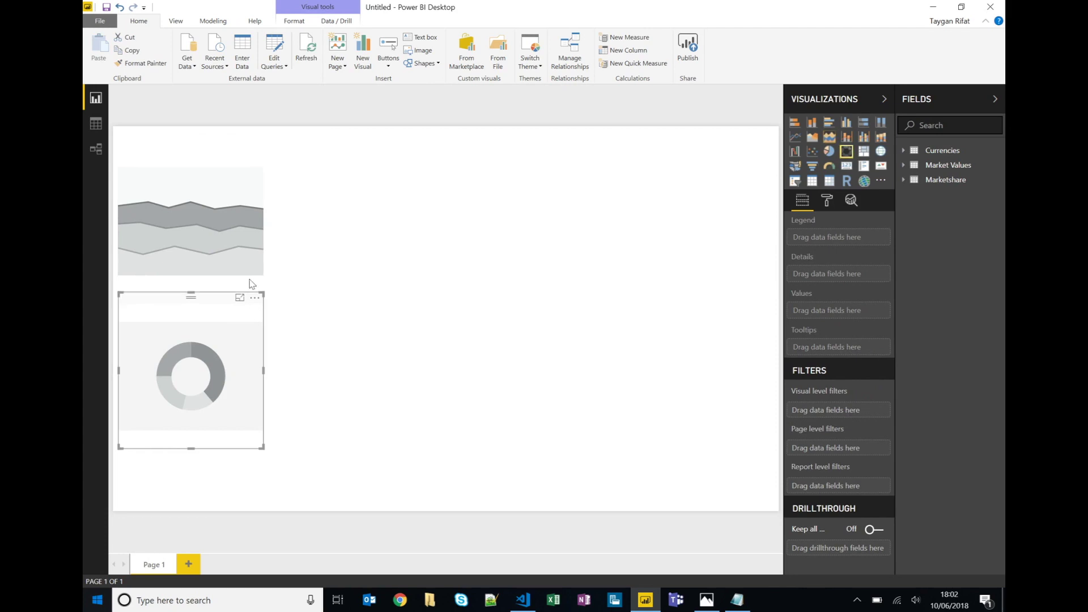
- Delete the empty stacked area chart and the empty donut chart from Page 1
left_click(238, 250)
key("Delete")
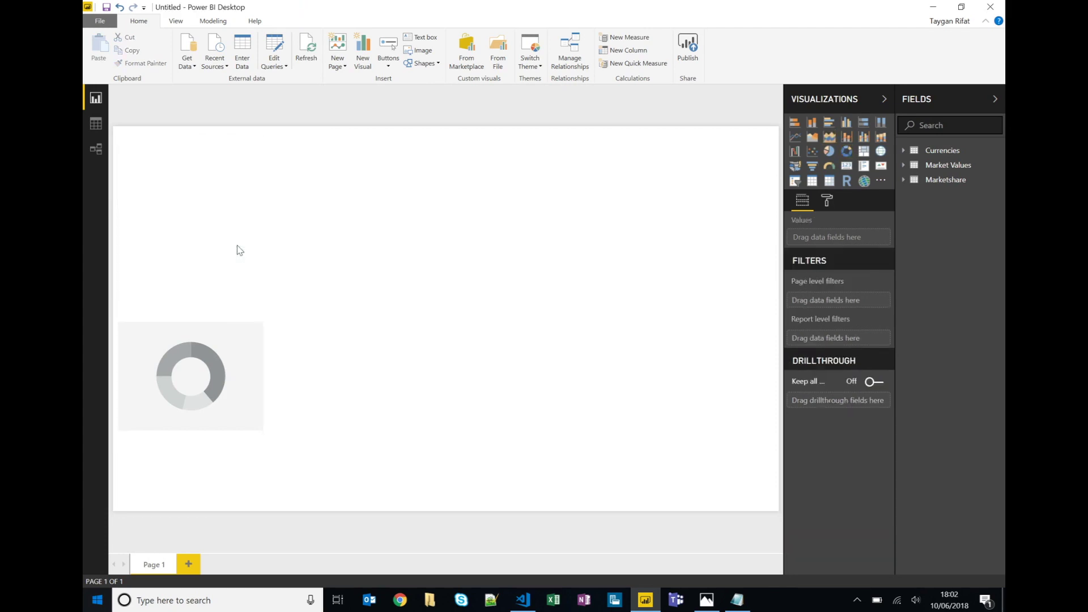
left_click(249, 339)
key("Delete")
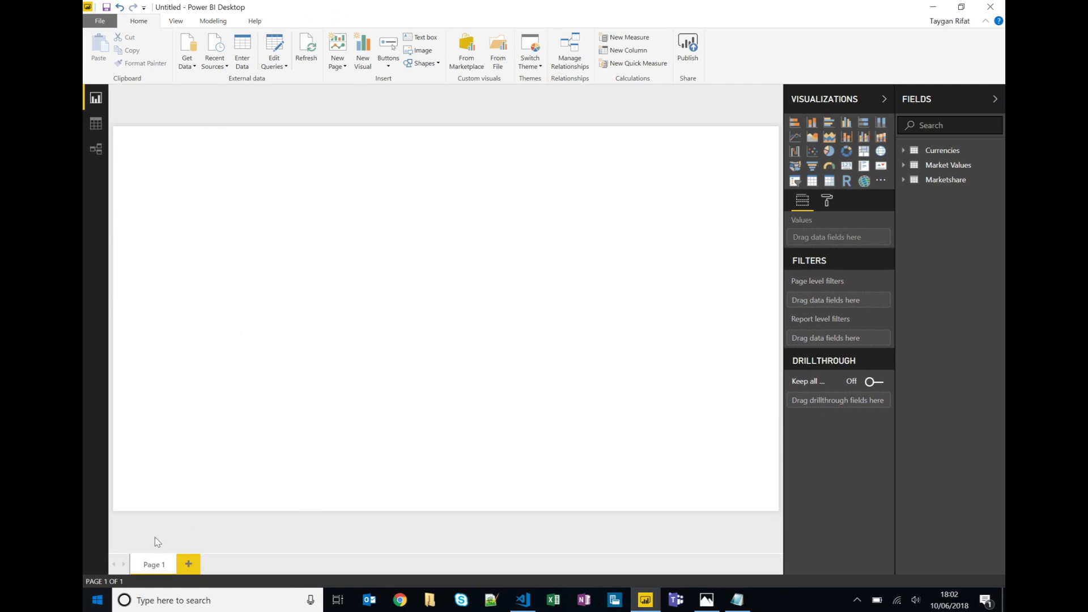
- Add two blank report pages after Page 1 and delete both again
left_click(193, 566)
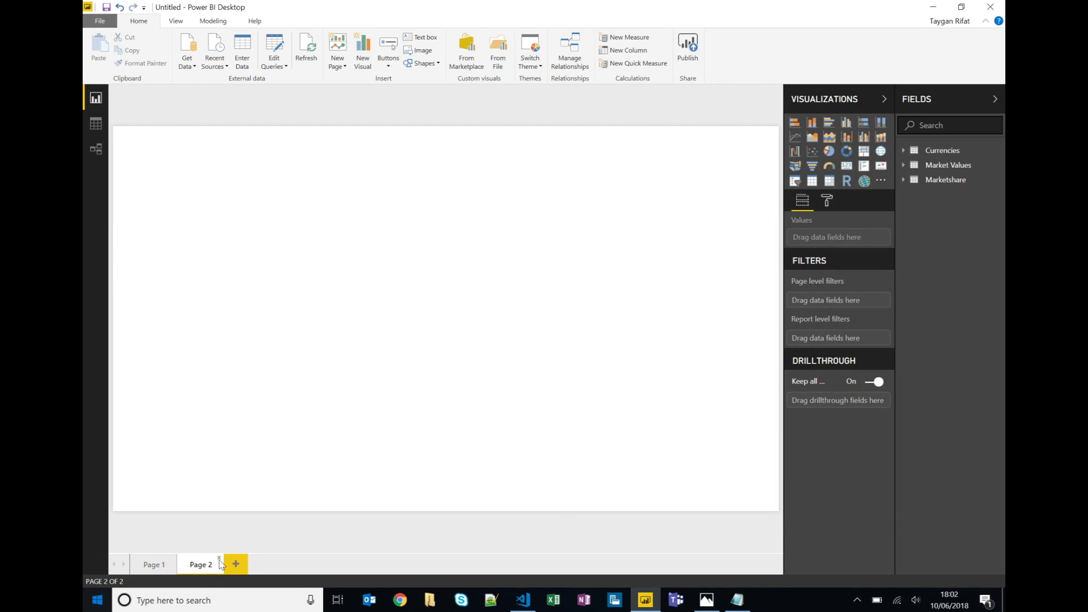
left_click(236, 564)
left_click(266, 558)
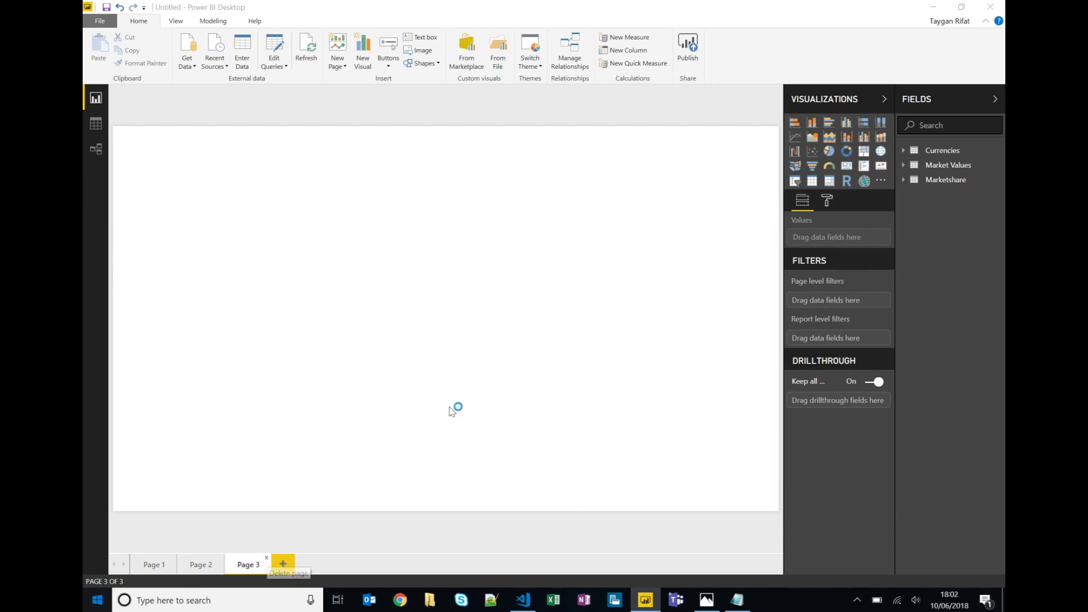
left_click(593, 330)
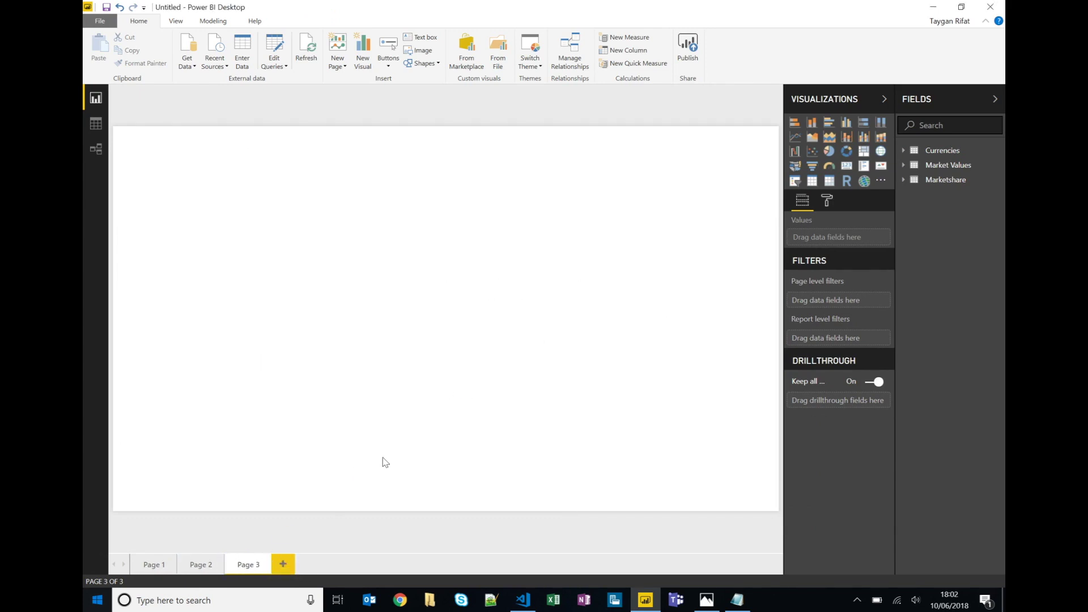
left_click(220, 561)
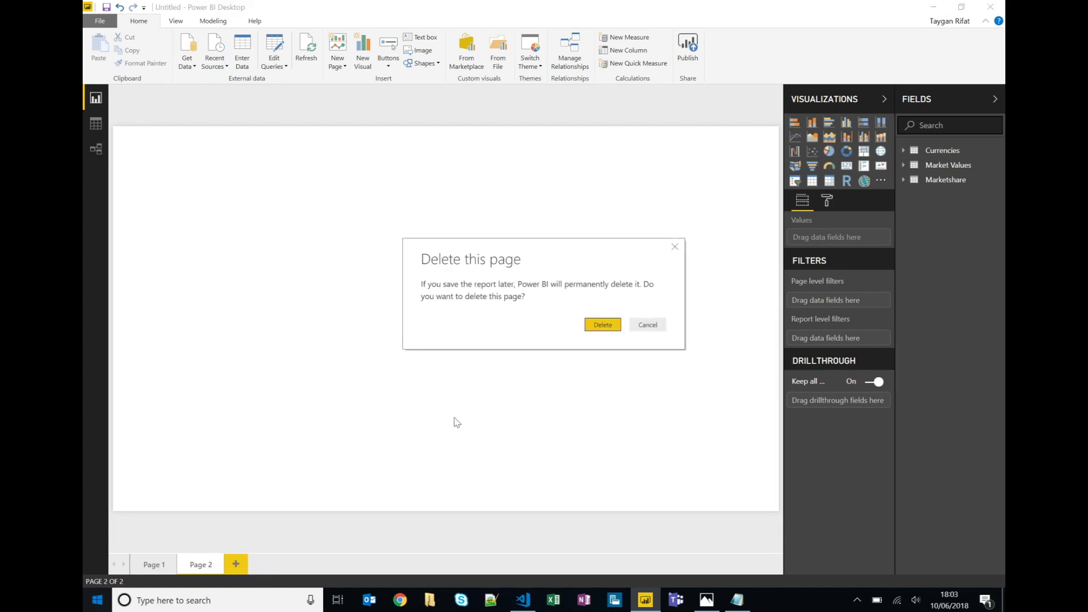
left_click(602, 326)
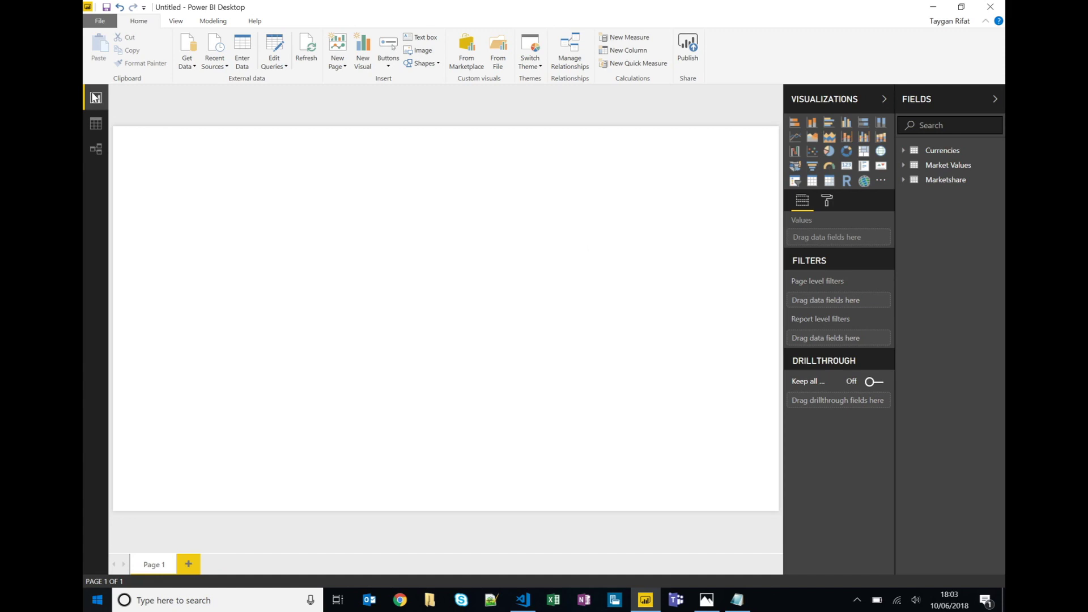
- View the data rows of the Market Values and Marketshare tables
left_click(94, 128)
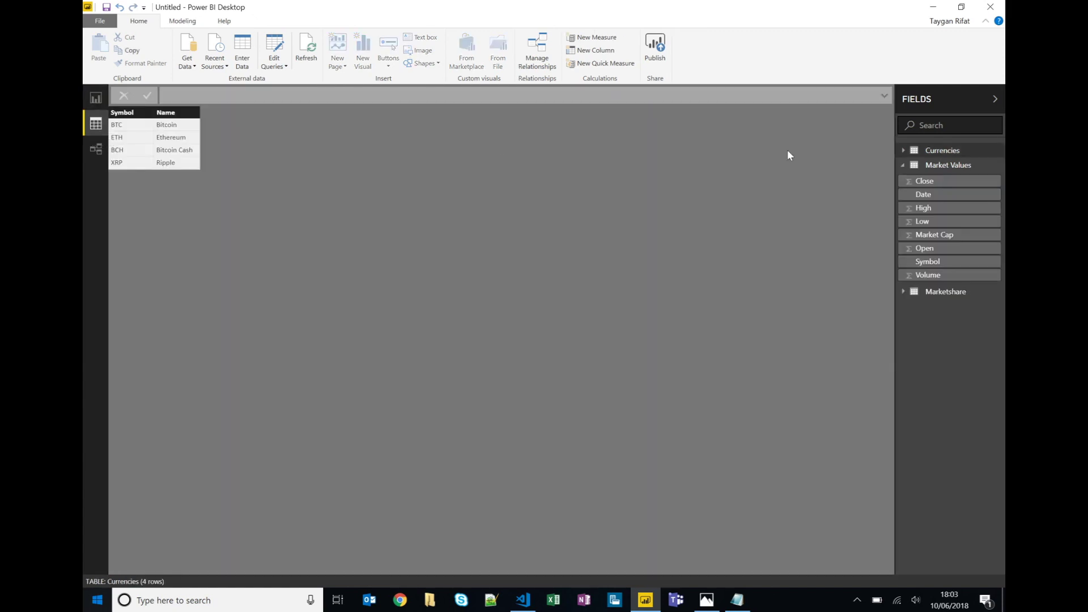
left_click(925, 168)
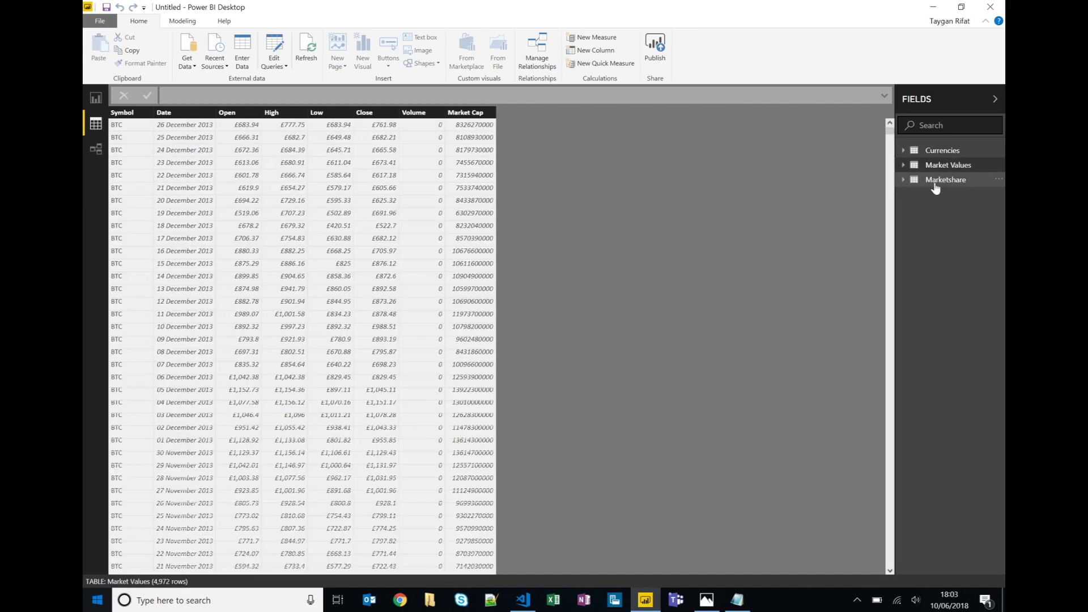
left_click(935, 185)
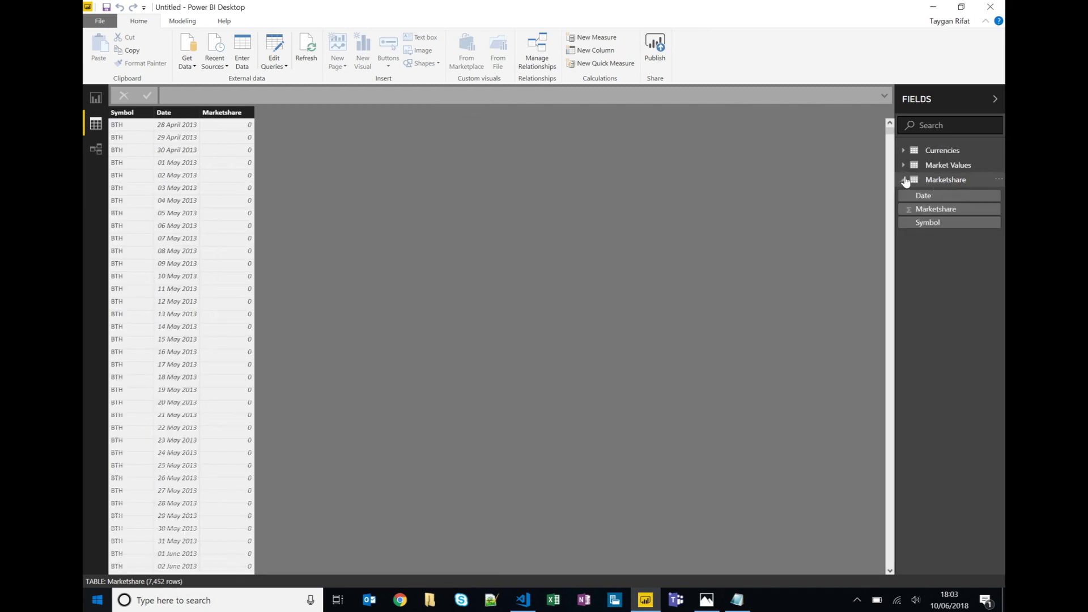
left_click(906, 180)
- Rearrange the relationship diagram so Currencies sits beside Market Values and Marketshare, with Market Values above and Marketshare below
left_click(101, 148)
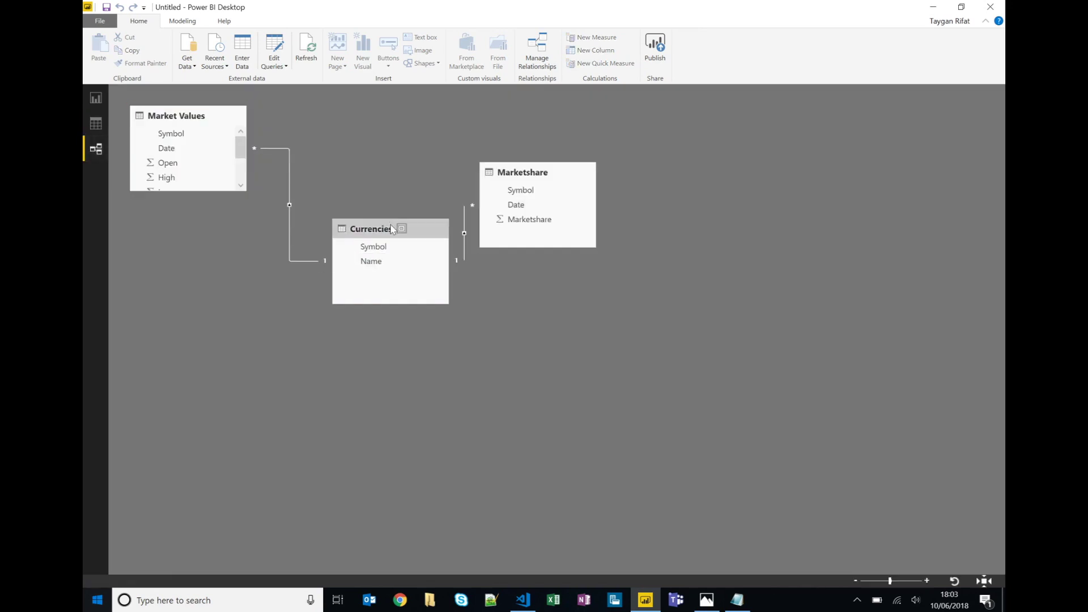
left_click(237, 332)
left_click_drag(199, 116, 409, 132)
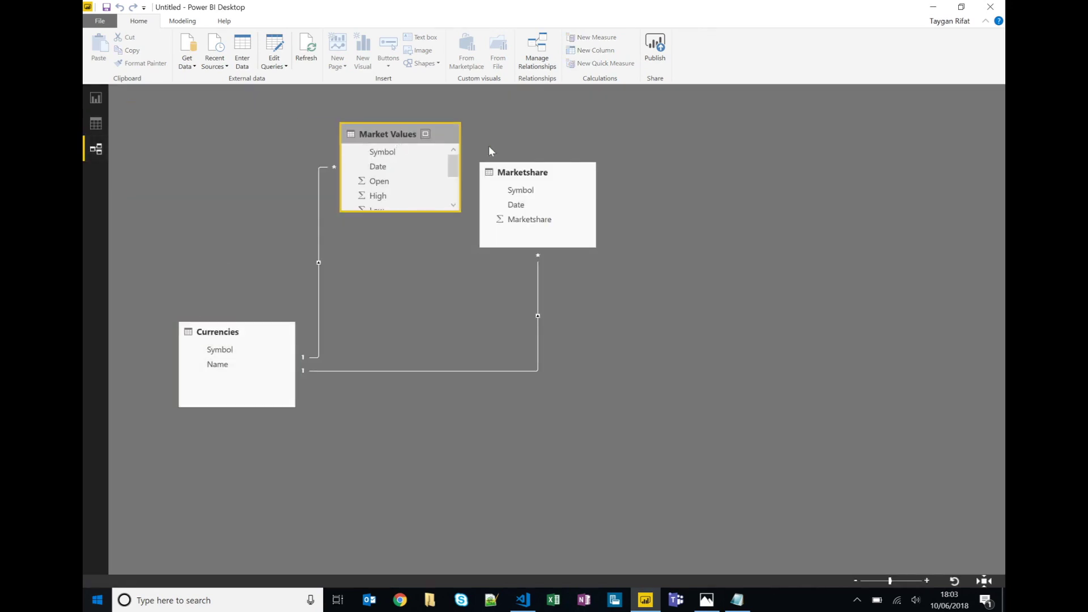
left_click_drag(565, 177, 439, 414)
left_click_drag(260, 339, 230, 267)
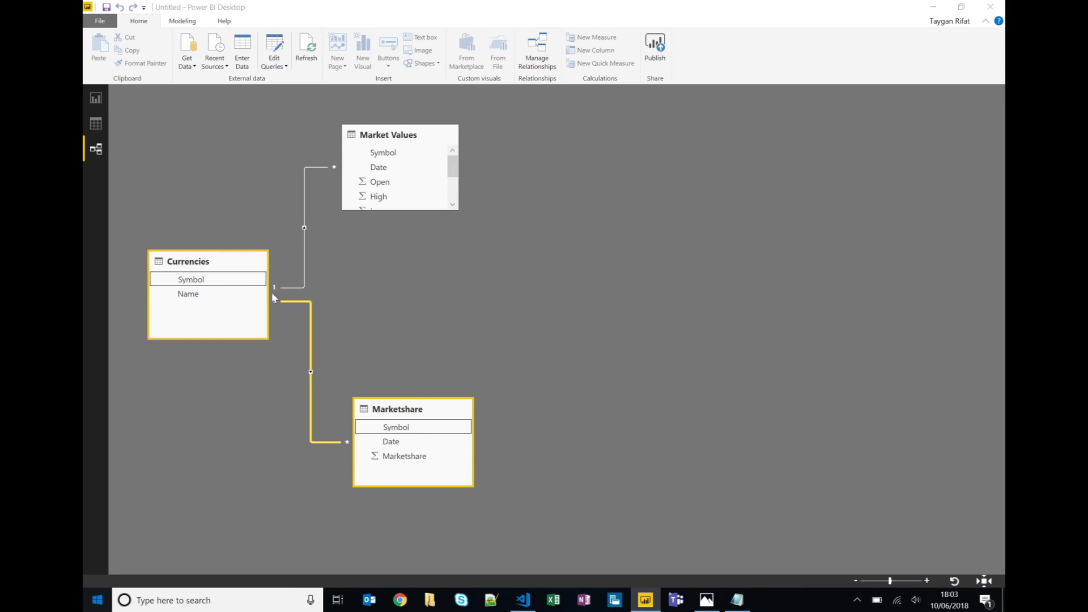
- Inspect the settings of the relationship between Marketshare and Currencies, and close them without changes
double_click(299, 303)
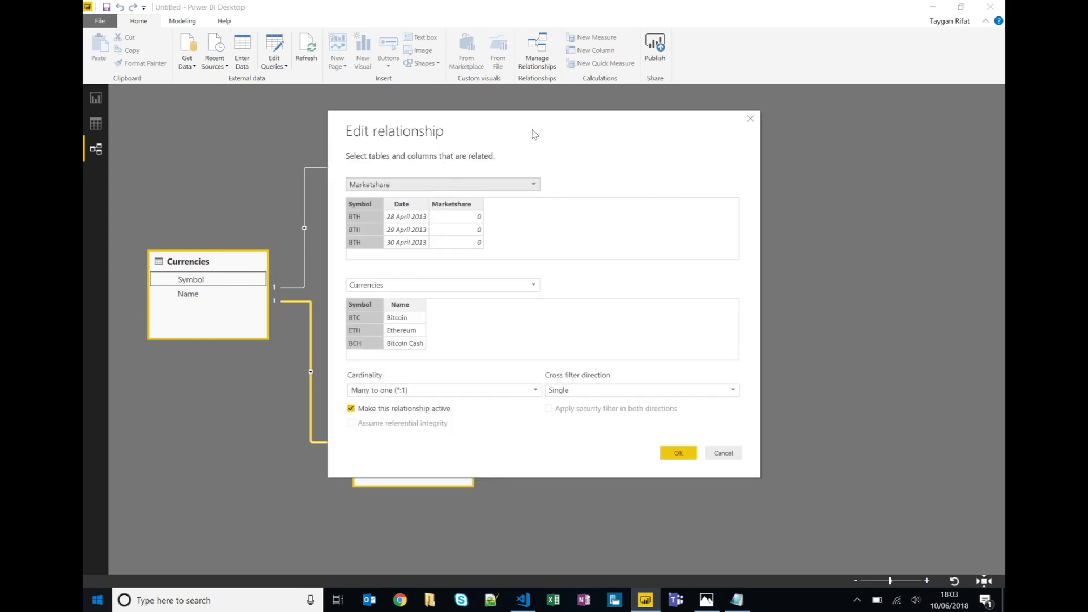
left_click_drag(469, 136, 701, 127)
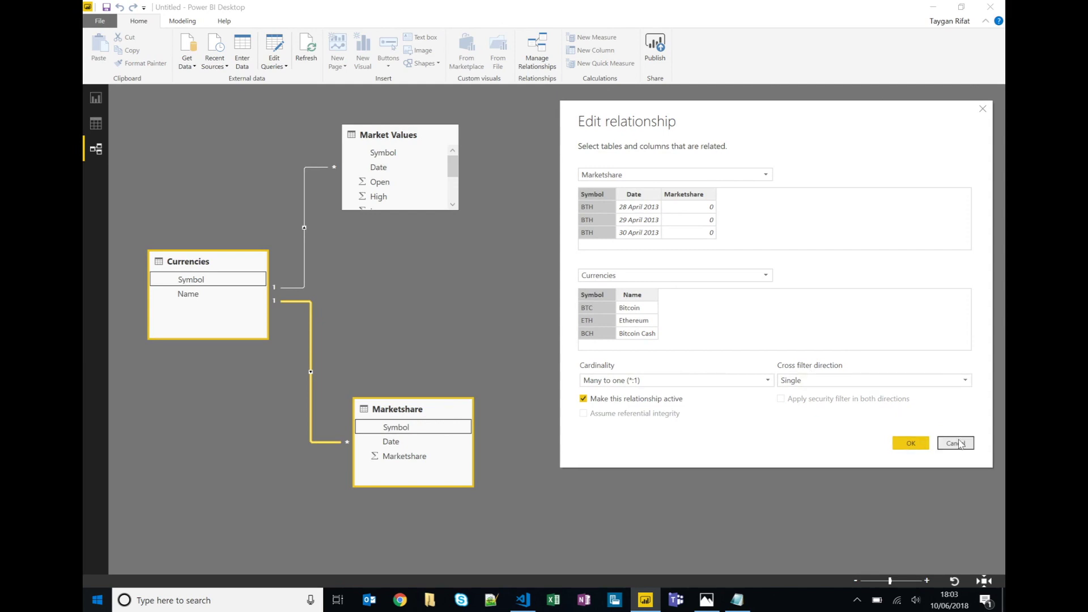
left_click(960, 444)
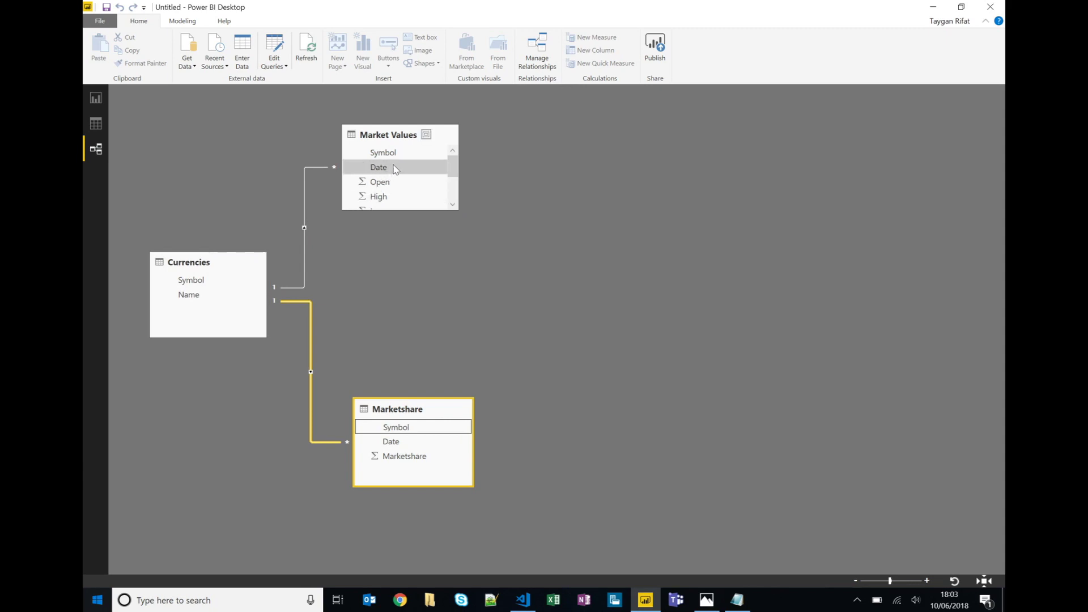
- Lengthen the Market Values table in the diagram to fit all its fields, and place Marketshare directly beneath it
left_click(392, 168)
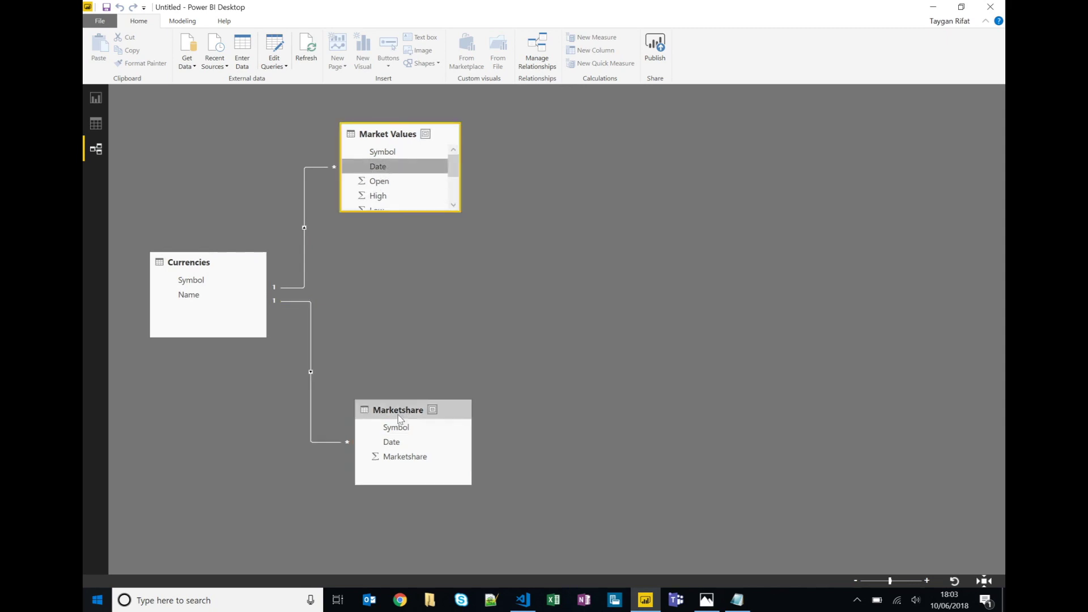
left_click_drag(431, 211, 432, 280)
left_click_drag(376, 413, 366, 343)
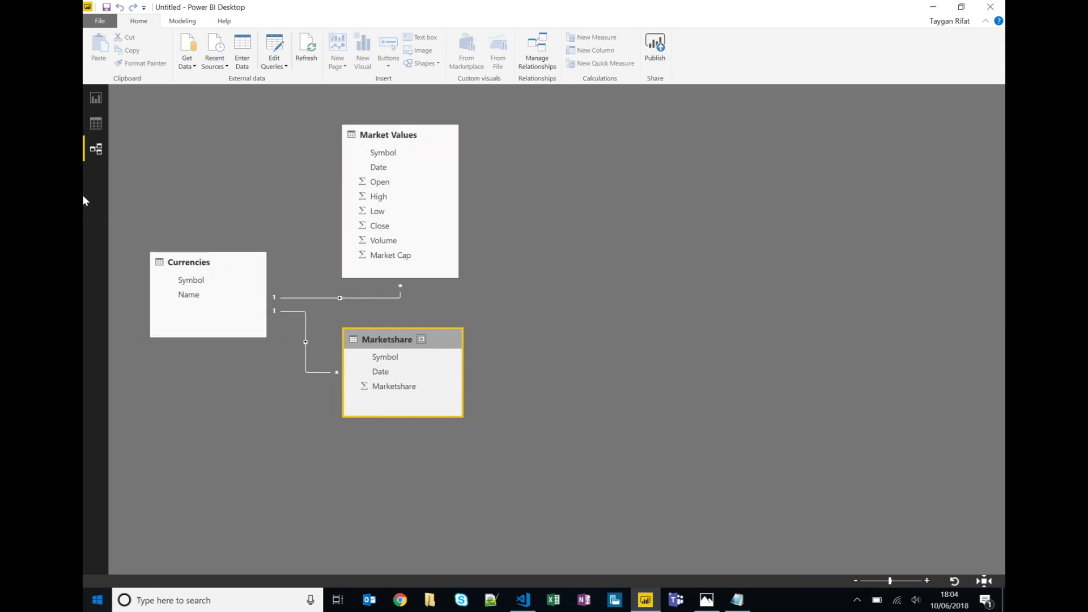
- Create a calculated table with the formula Date = CALENDARAUTO(6)
left_click(101, 122)
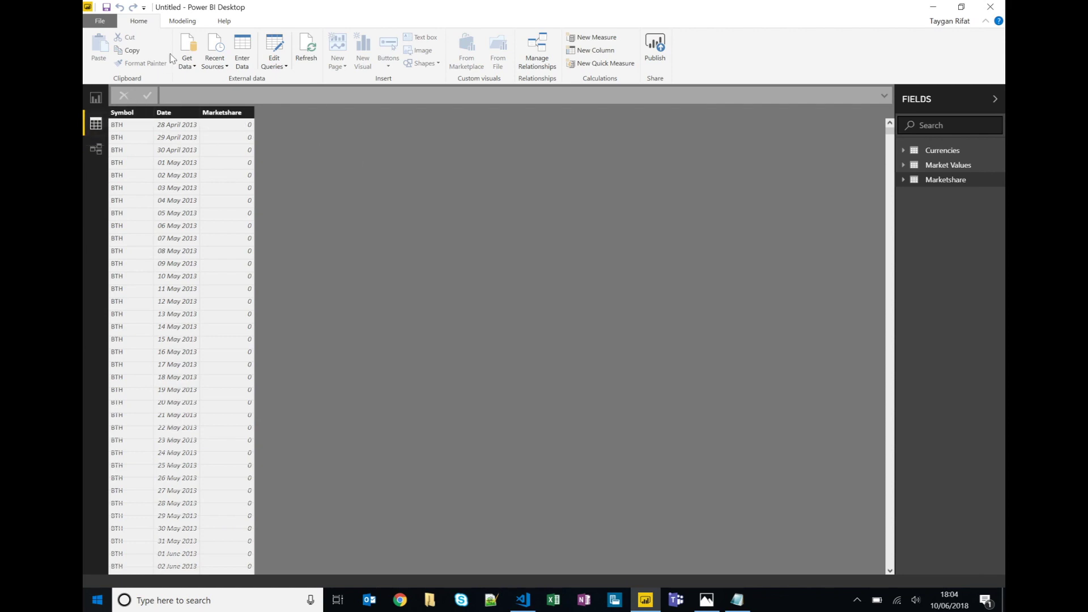
left_click(190, 23)
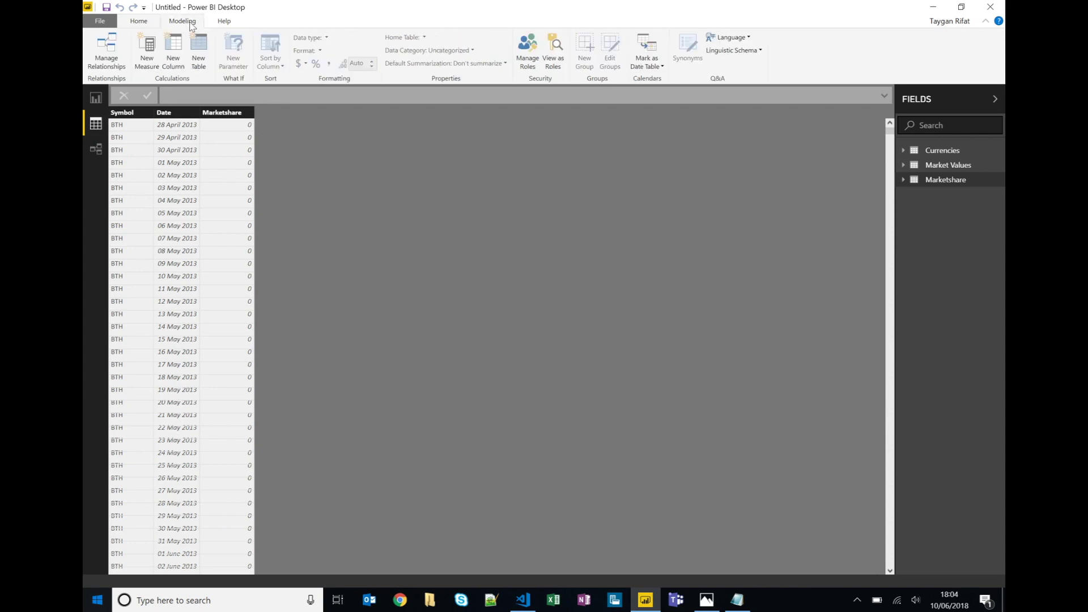
left_click(199, 53)
double_click(180, 94)
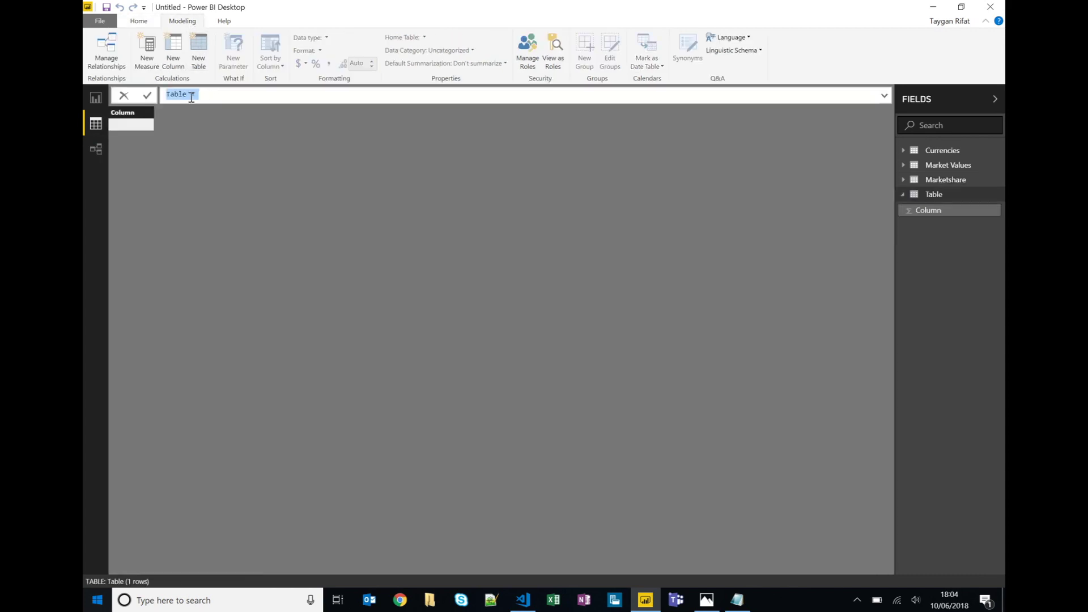
type("Date")
left_click(216, 95)
type("CALE")
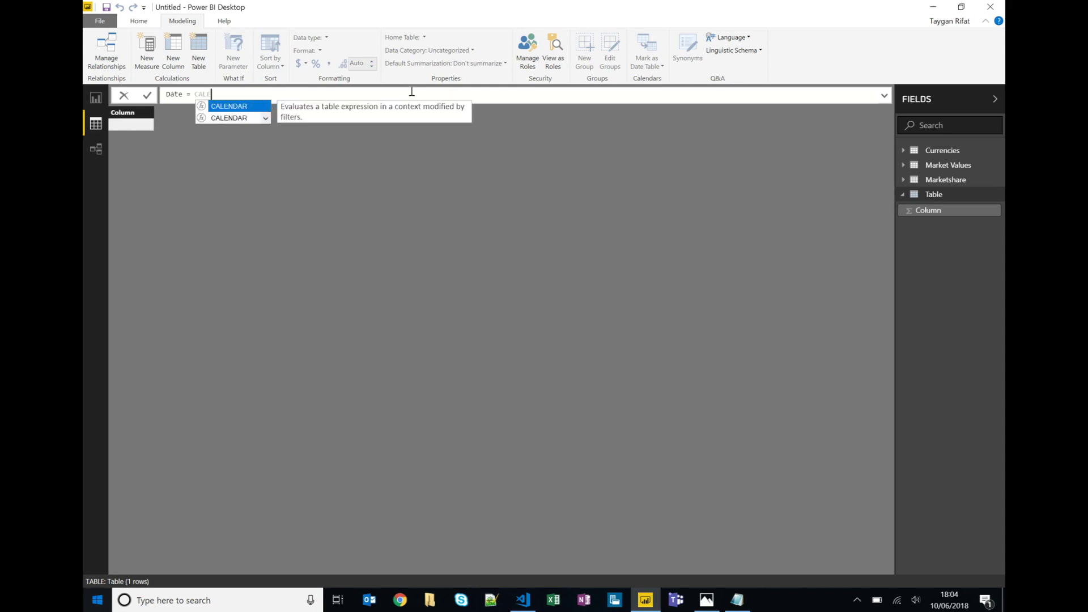
type("NDARAUTO(6")
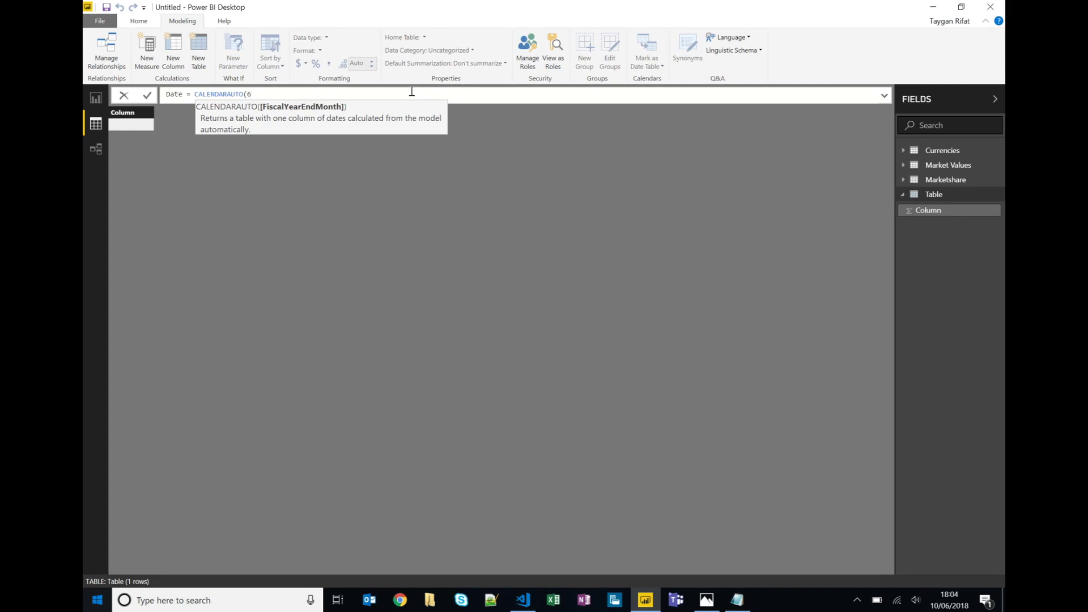
type(")")
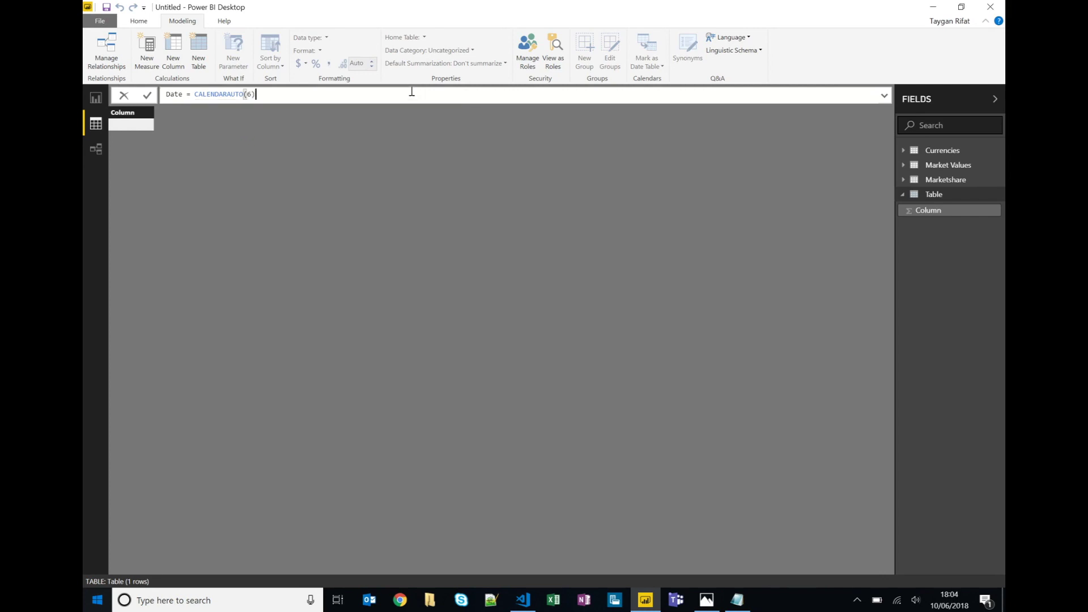
key("Return")
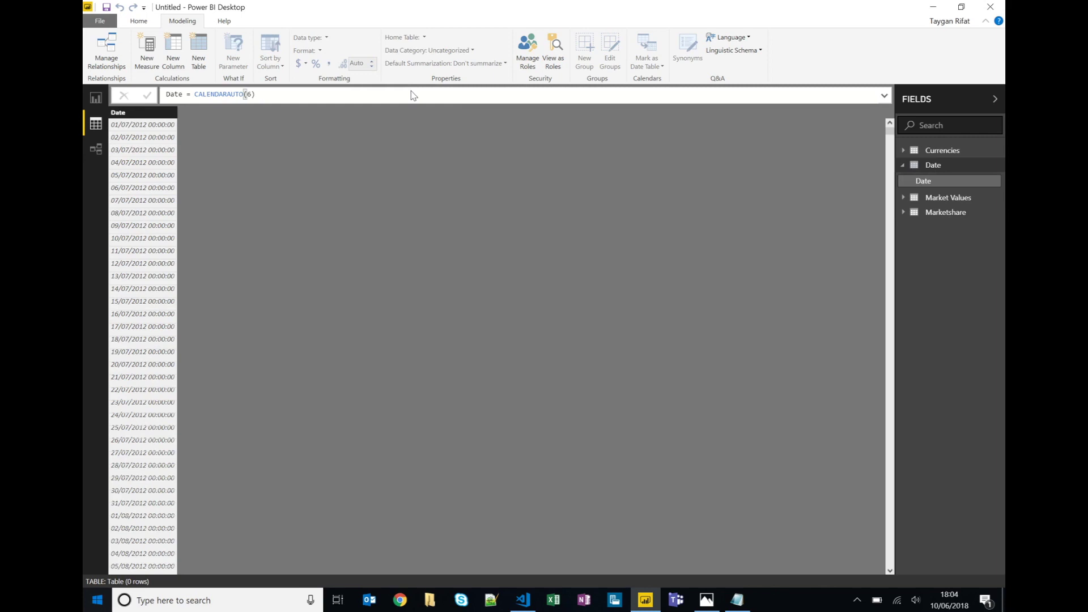
- Format the Date column of the Date table as a short date, dd/MM/yy
left_click(135, 116)
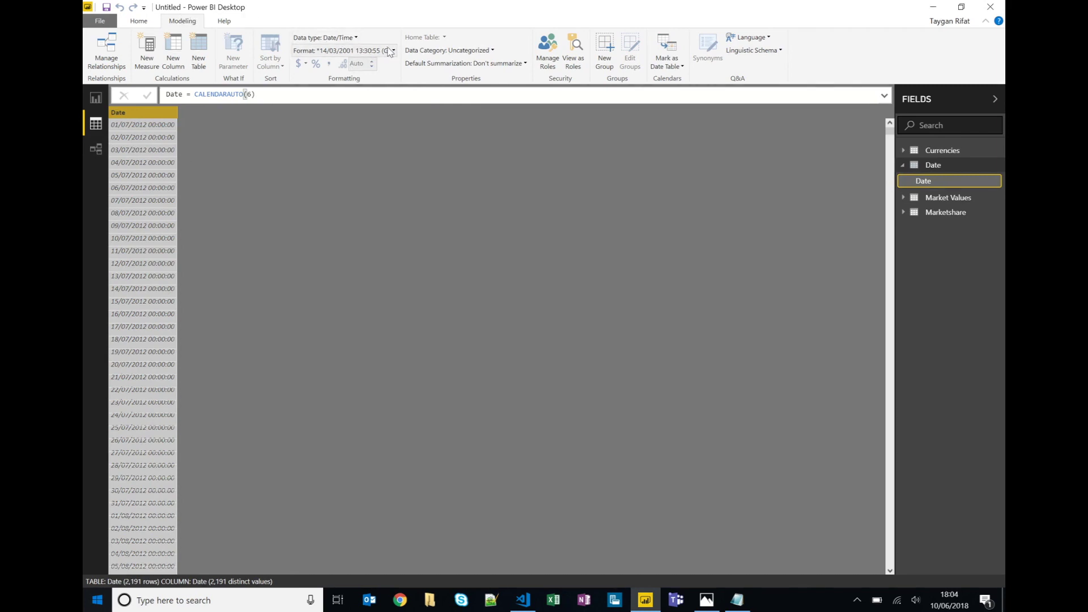
left_click(369, 51)
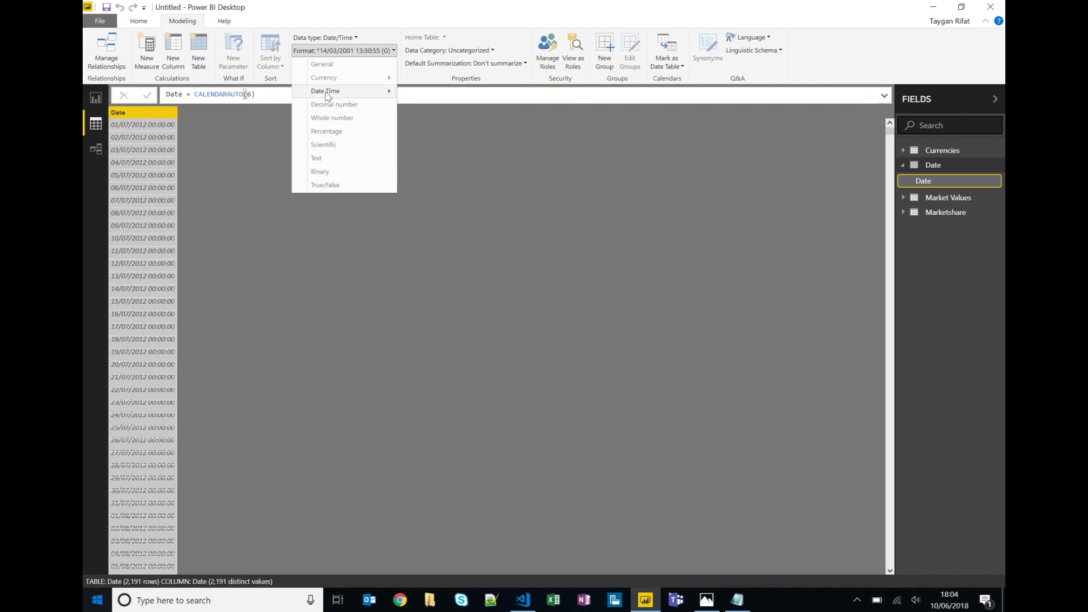
mouse_move(327, 92)
left_click(168, 194)
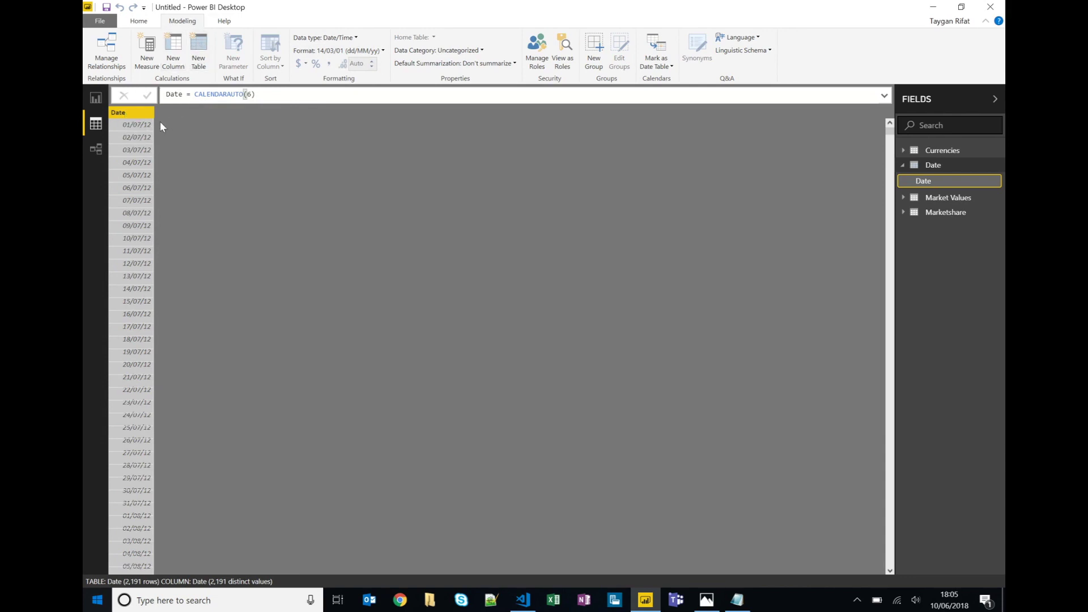
- Add a calculated column to the Date table with the formula YEAR = YEAR('Date'[Date])
type("YEAR")
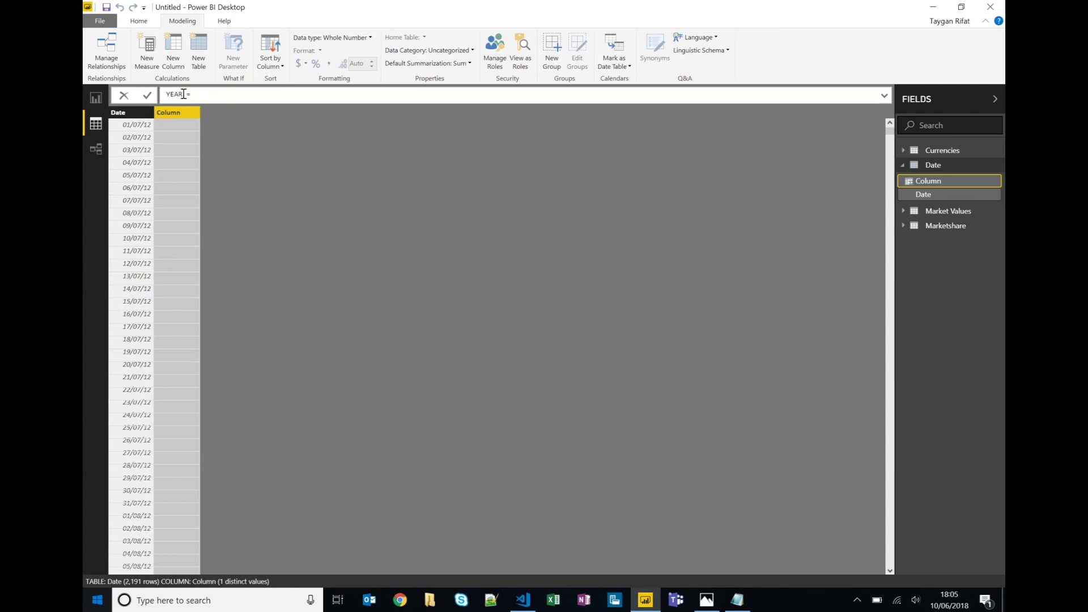
type(" = YEAR(Date")
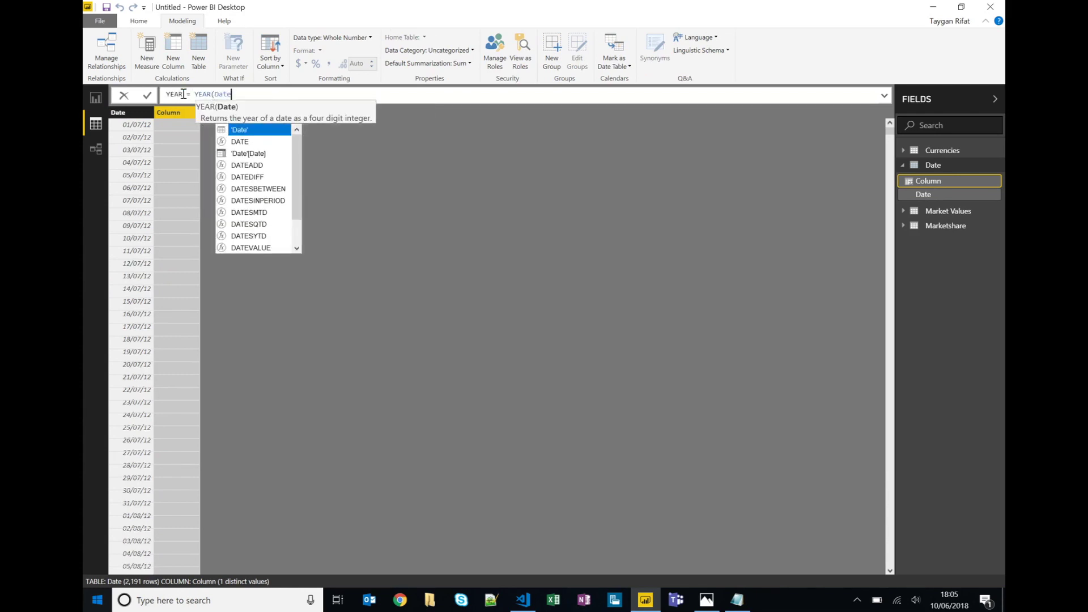
double_click(266, 153)
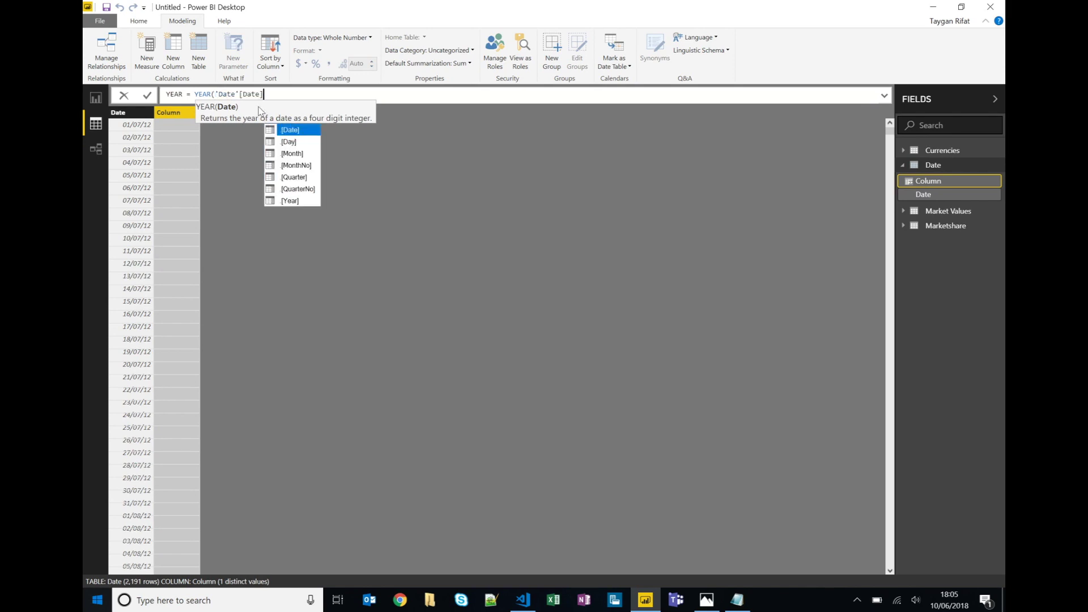
type(")")
key("Return")
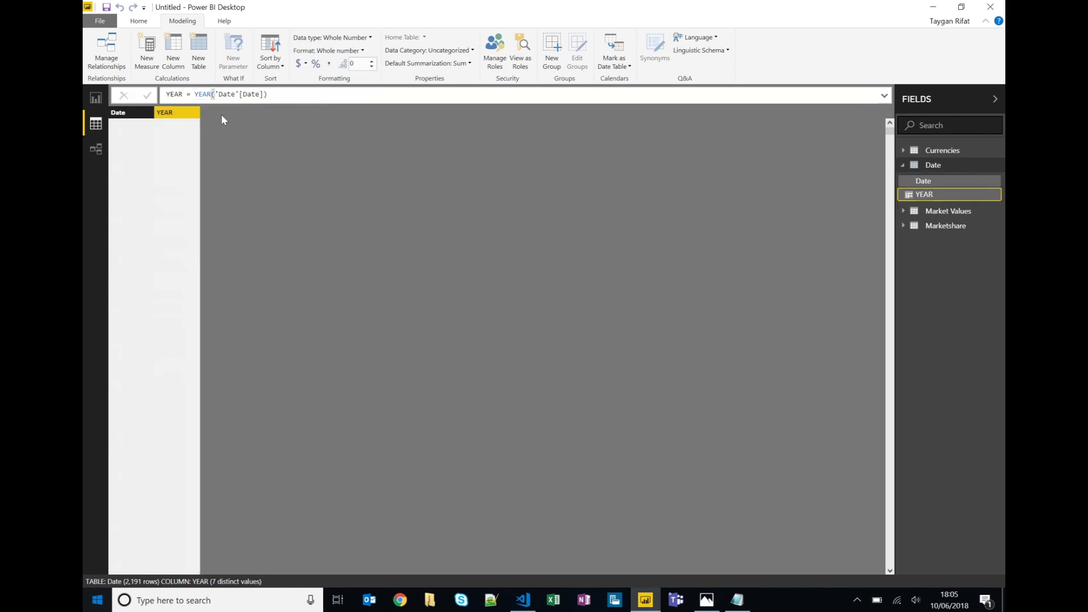
- Add a calculated column to the Date table with the formula Month = FORMAT('Date'[Date], "Mmm")
left_click(187, 65)
type("Month =")
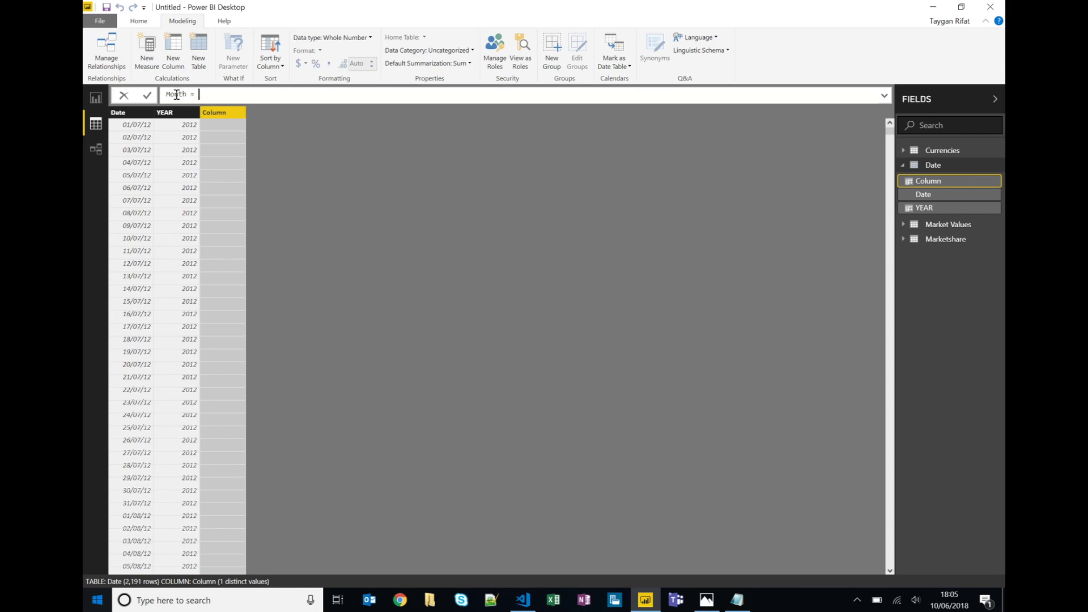
type("FORMAT(Date")
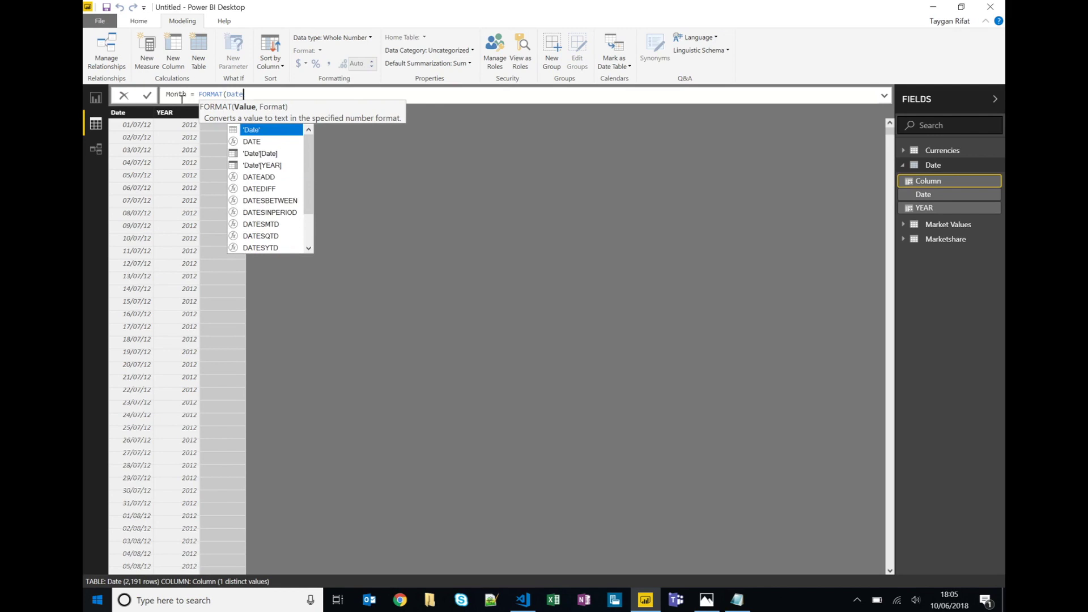
left_click(264, 153)
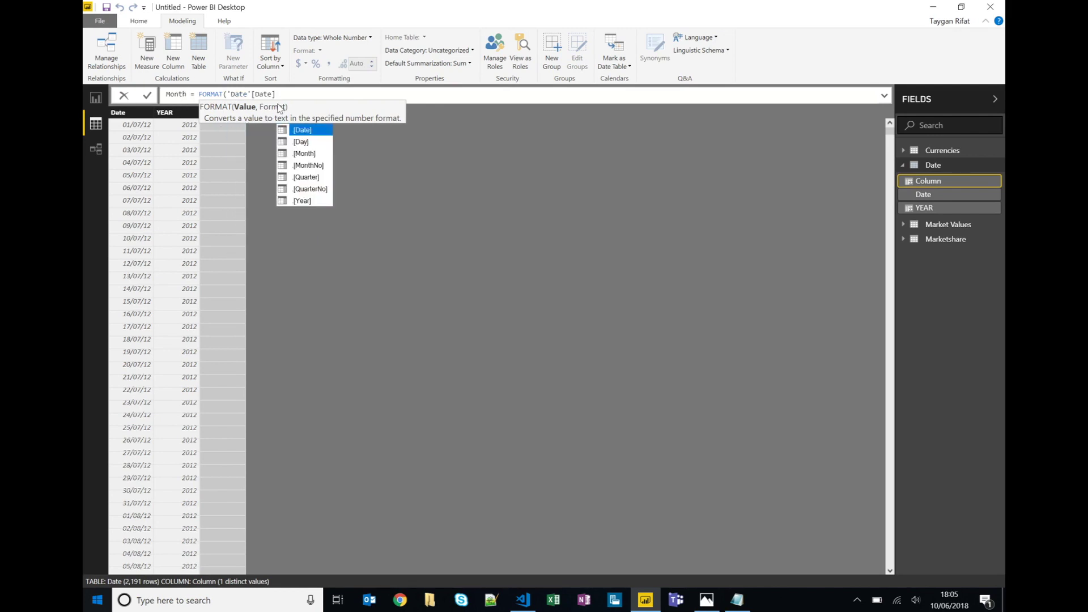
type(", \"Mmm")
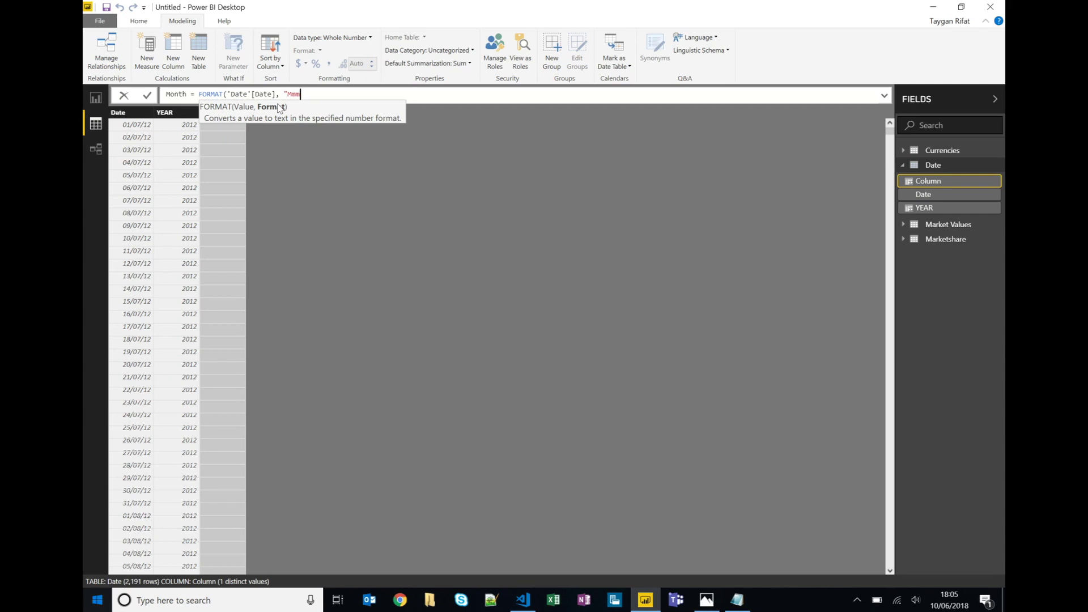
key("Return")
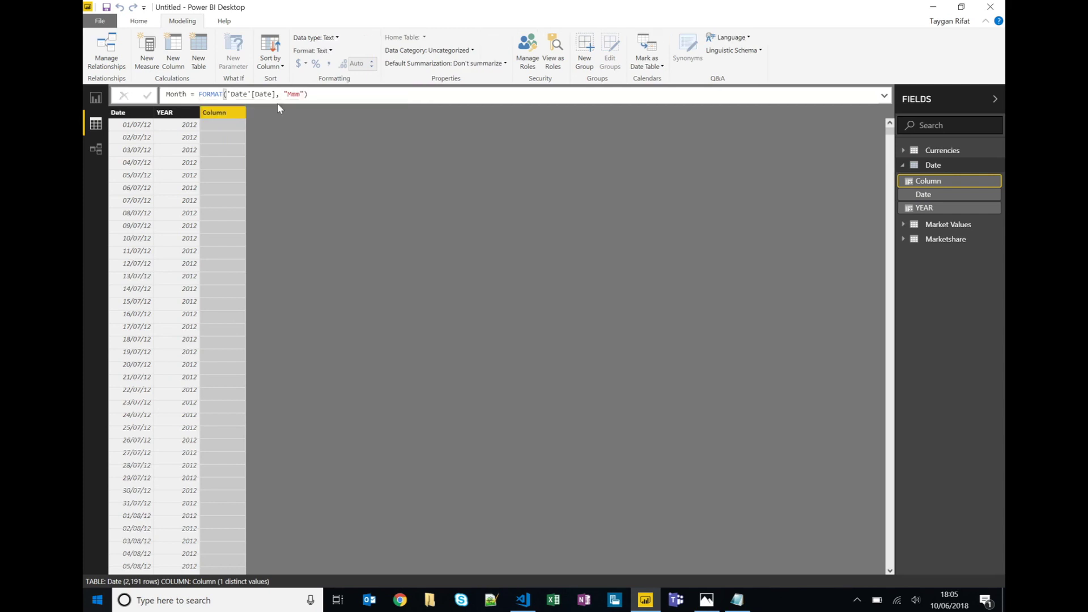
- Add a calculated column to the Date table with the formula Day = DAY('Date'[Date])
left_click(173, 63)
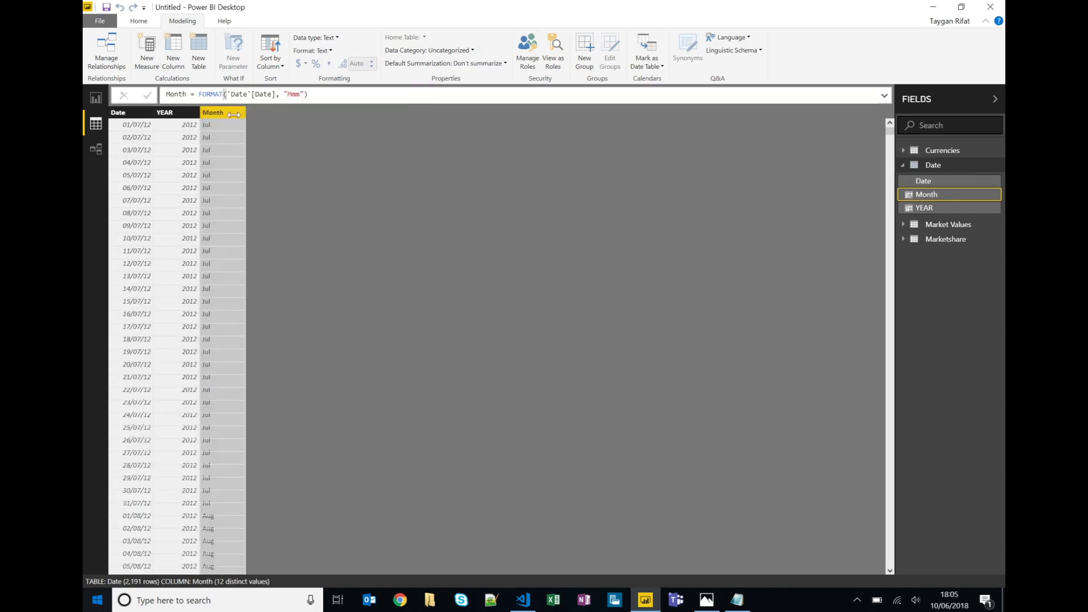
type("D")
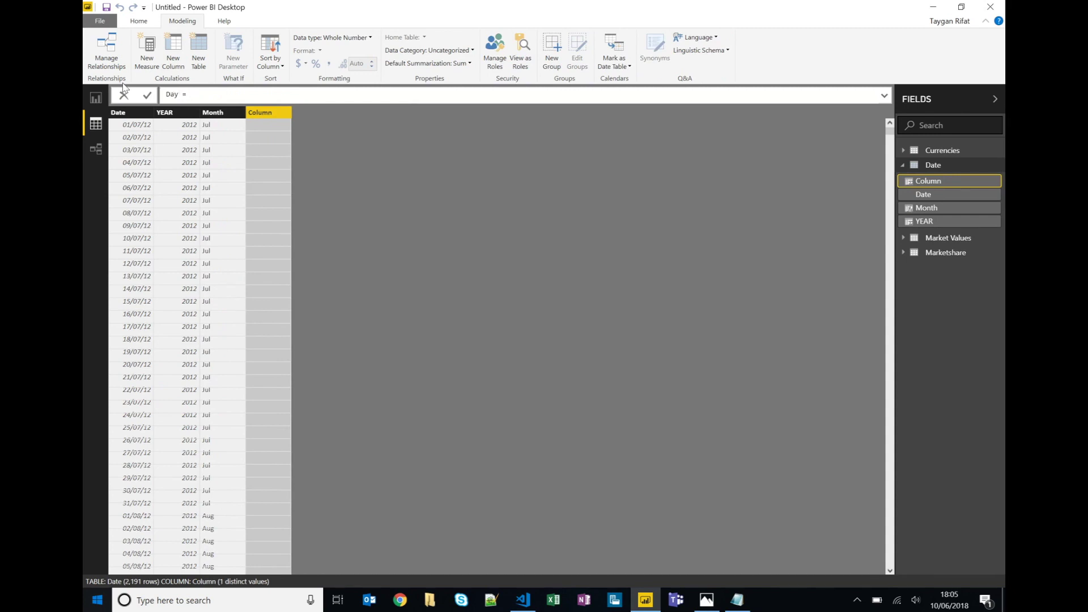
type("ay = DAY(Date")
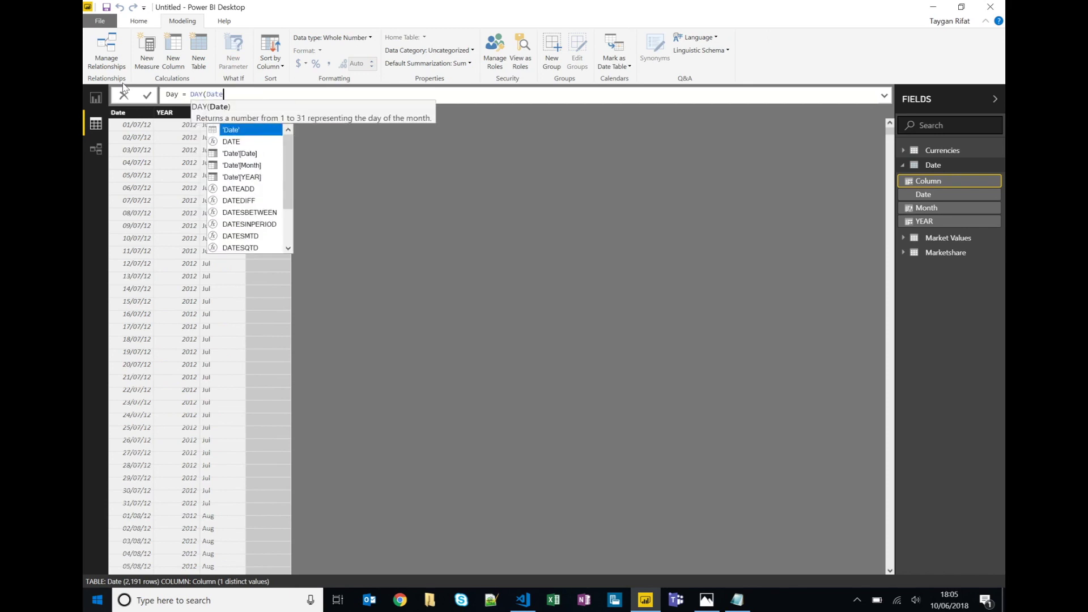
double_click(240, 153)
type(")")
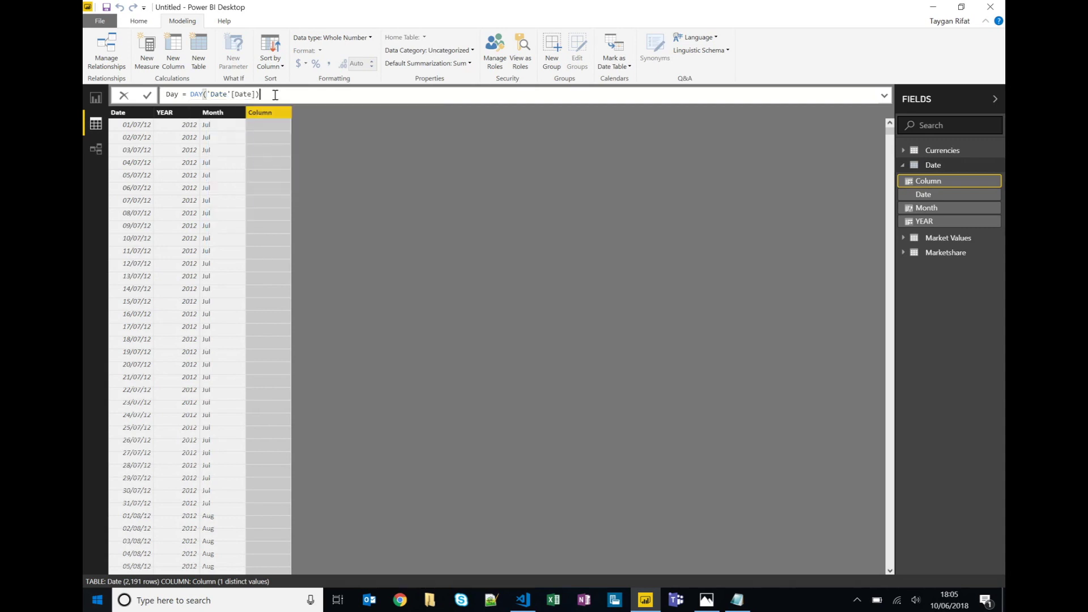
key("Return")
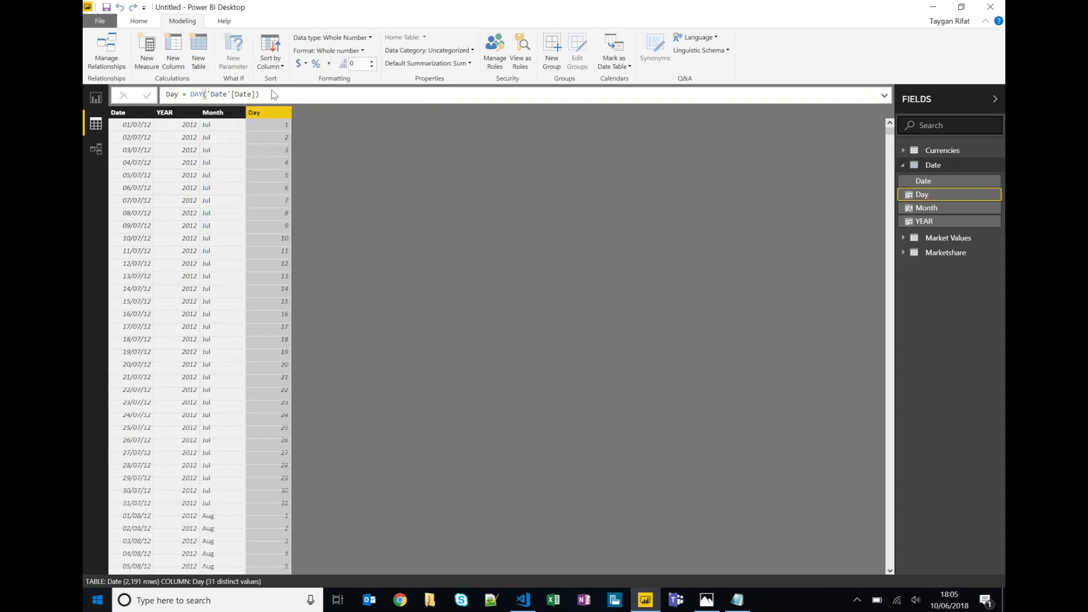
- Relate the Date column of the Date table to the Date columns of Market Values and Marketshare, and move the Date table clear of them
left_click(96, 148)
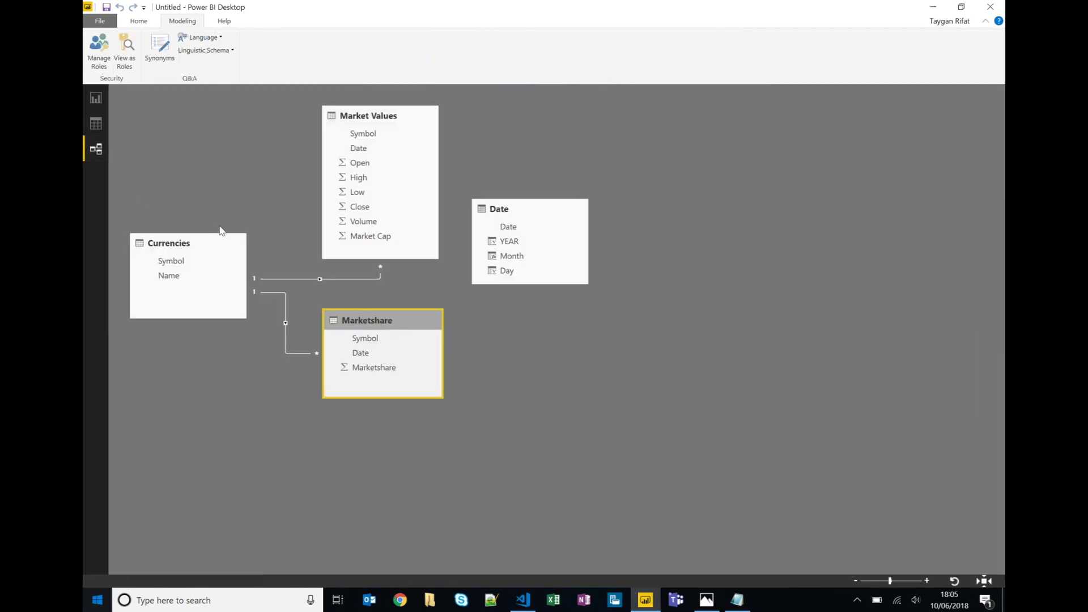
left_click_drag(539, 210, 581, 239)
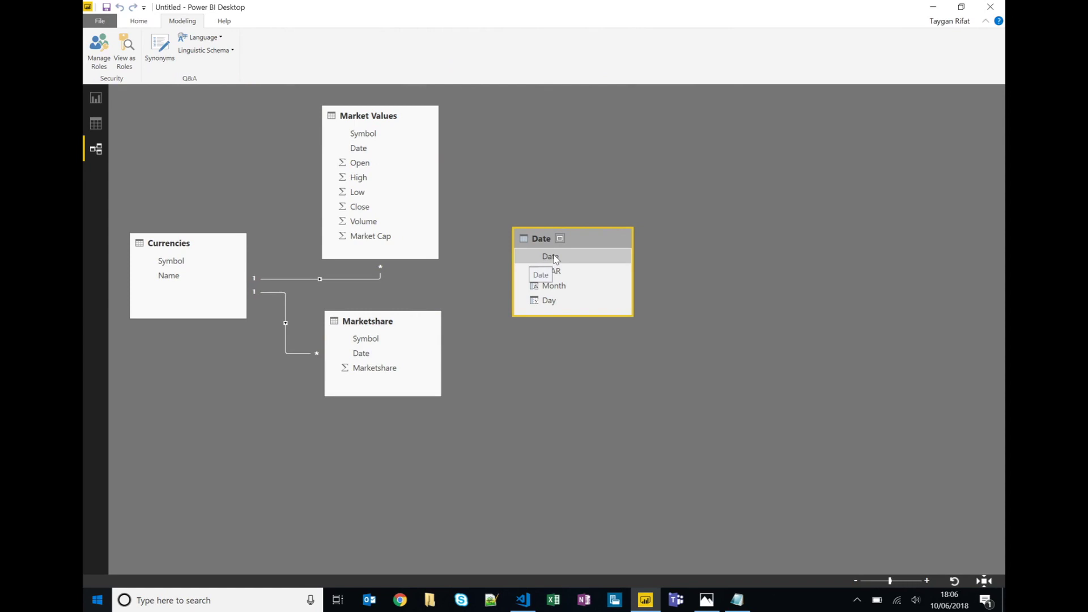
left_click_drag(554, 258, 362, 152)
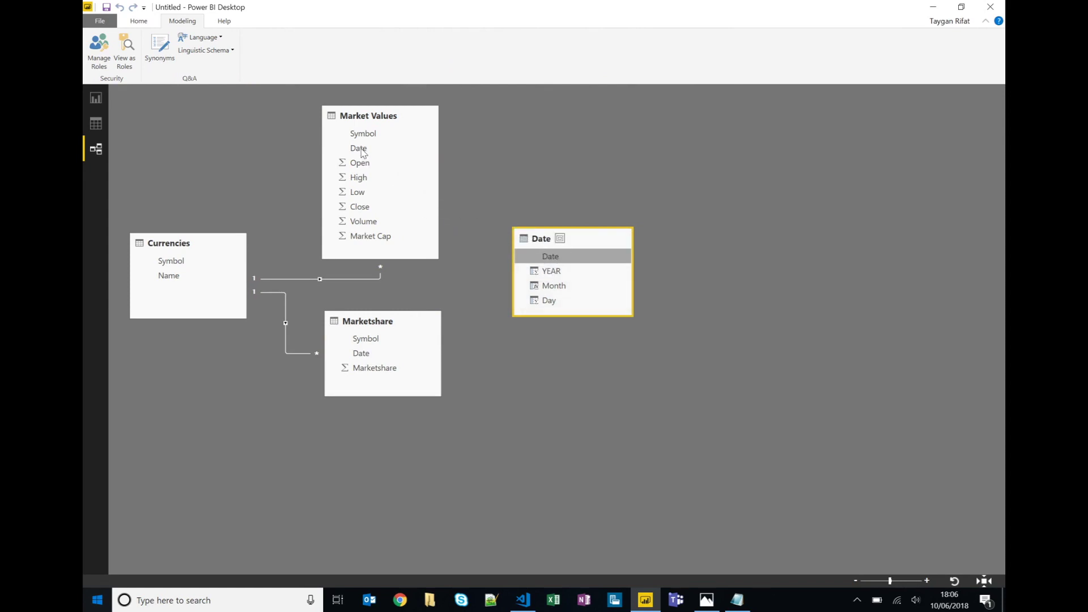
left_click_drag(545, 258, 361, 358)
left_click_drag(549, 240, 681, 200)
- Review the fields of the Market Values and Marketshare tables available in the report view
left_click(102, 98)
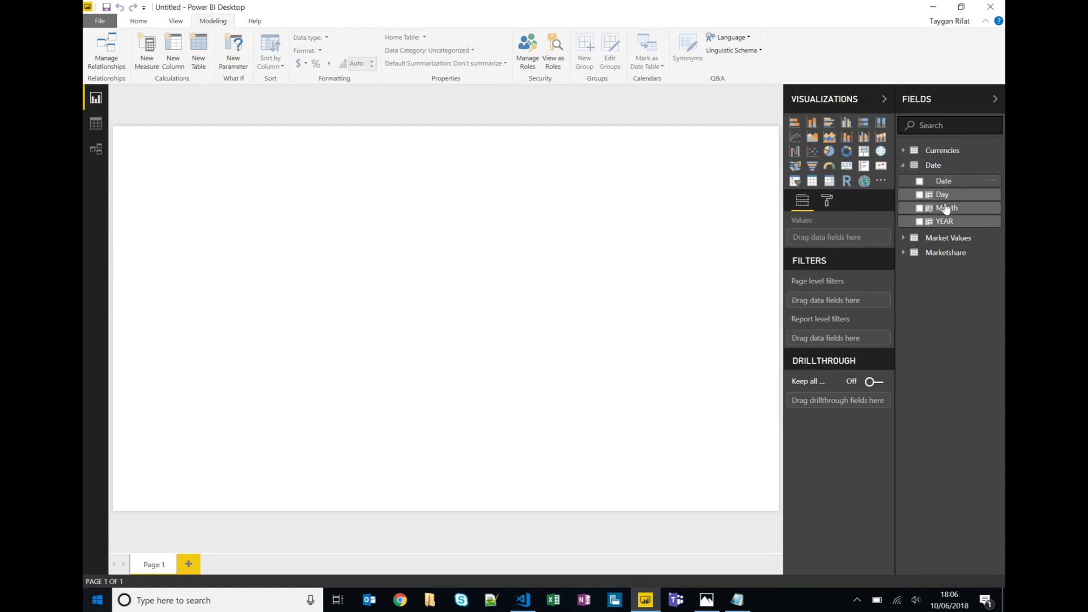
left_click(905, 151)
left_click(906, 154)
left_click(904, 164)
left_click(904, 179)
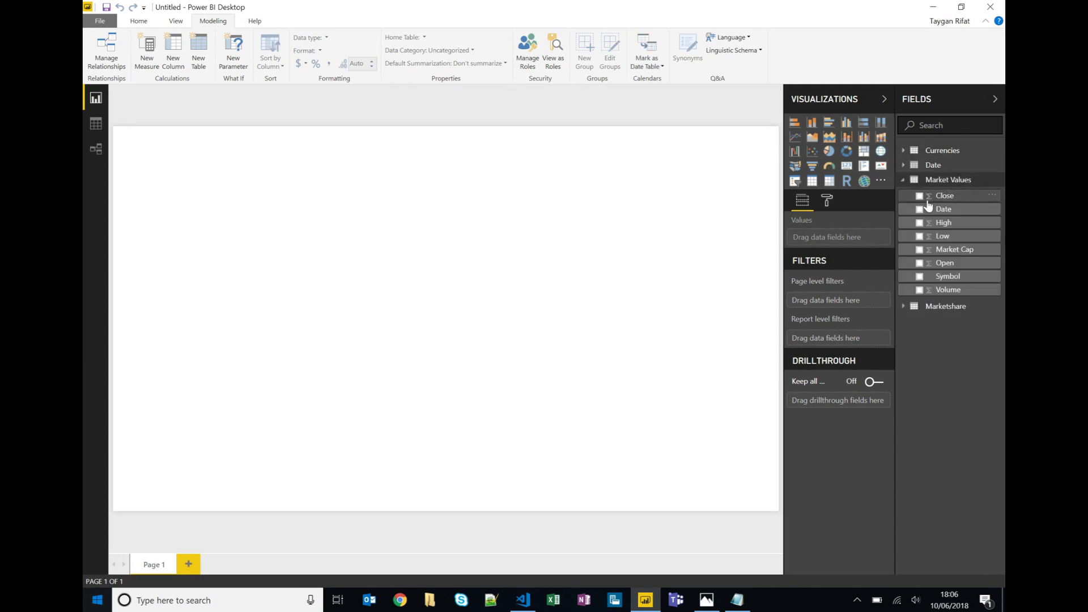
left_click(904, 306)
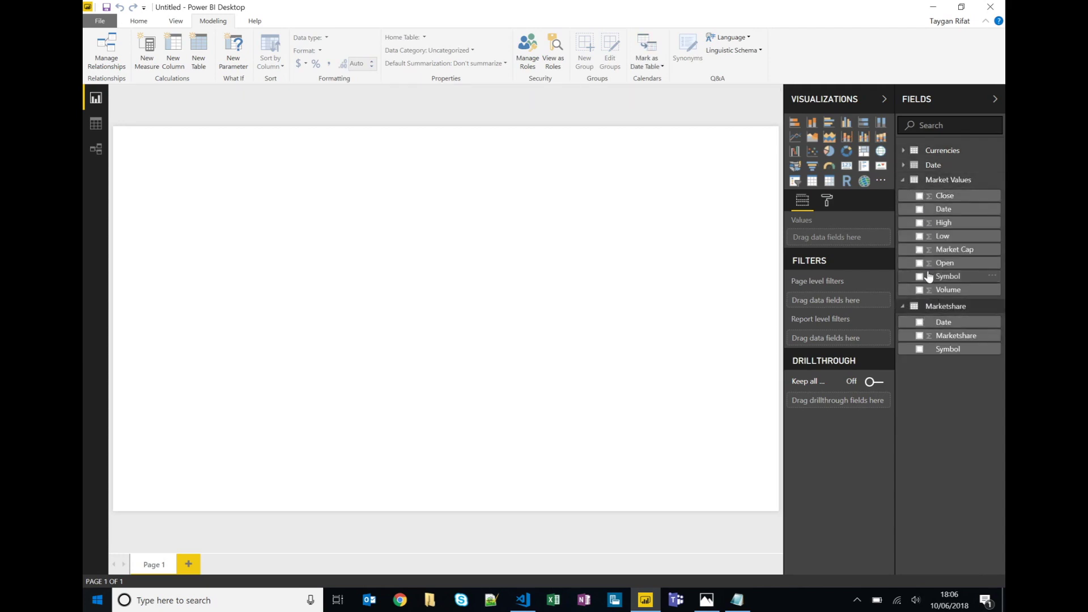
- Hide the Date columns of the Market Values and Marketshare tables in report view and move the Date table closer to them
left_click(103, 151)
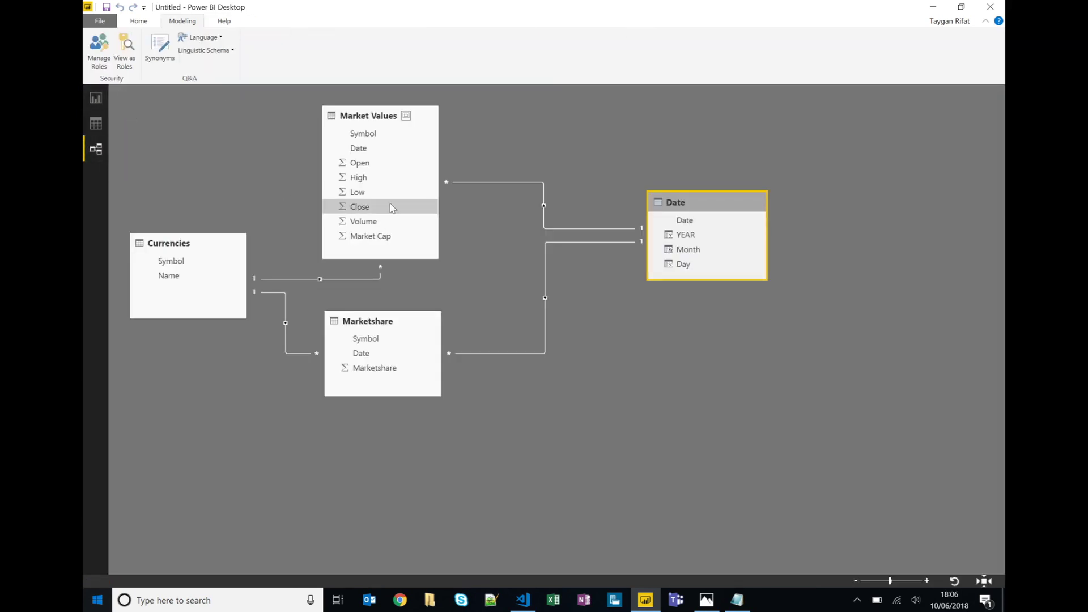
right_click(366, 151)
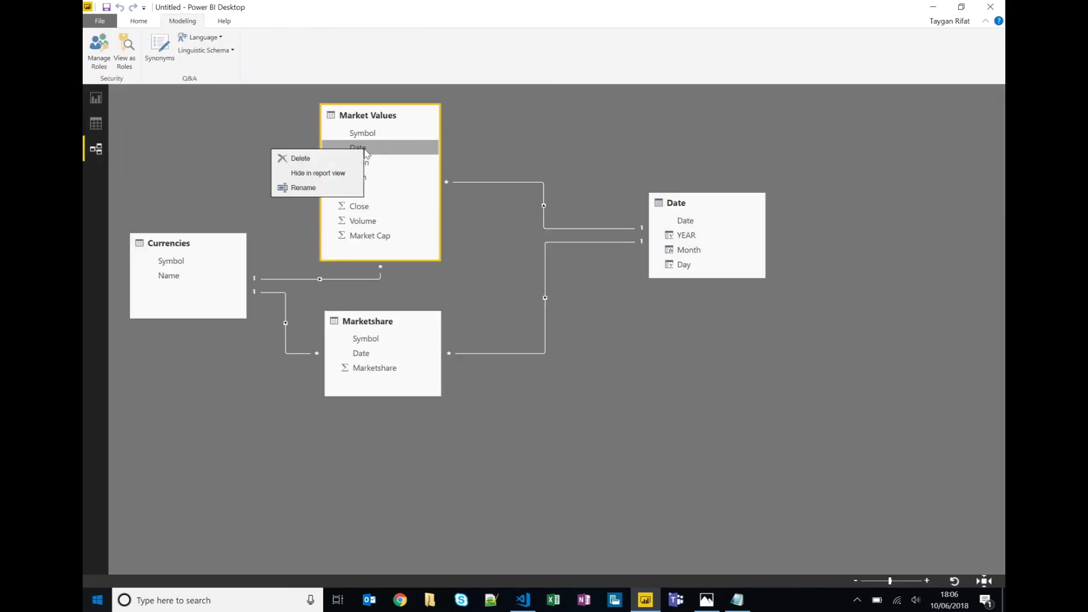
left_click(334, 172)
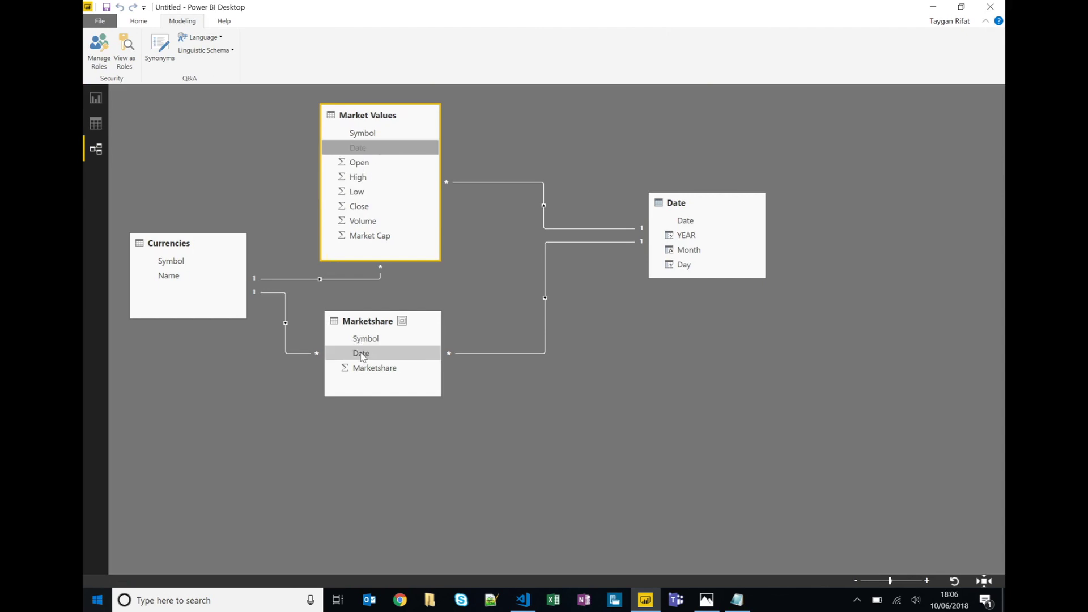
right_click(360, 353)
left_click(390, 355)
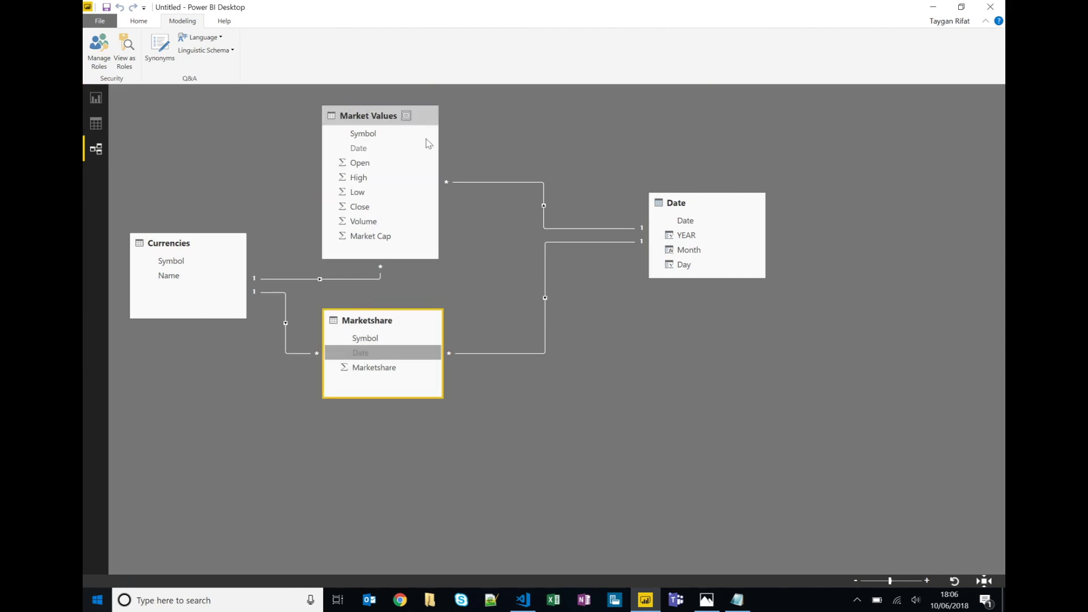
left_click_drag(723, 202, 664, 214)
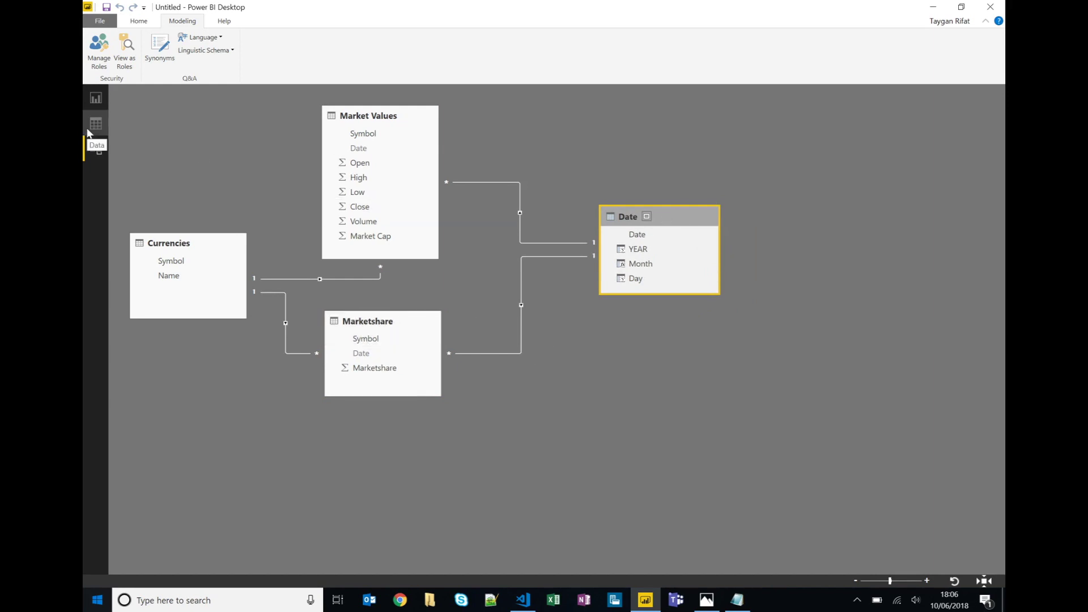
- Review the rows of the Currencies and Date tables in the data view
left_click(94, 125)
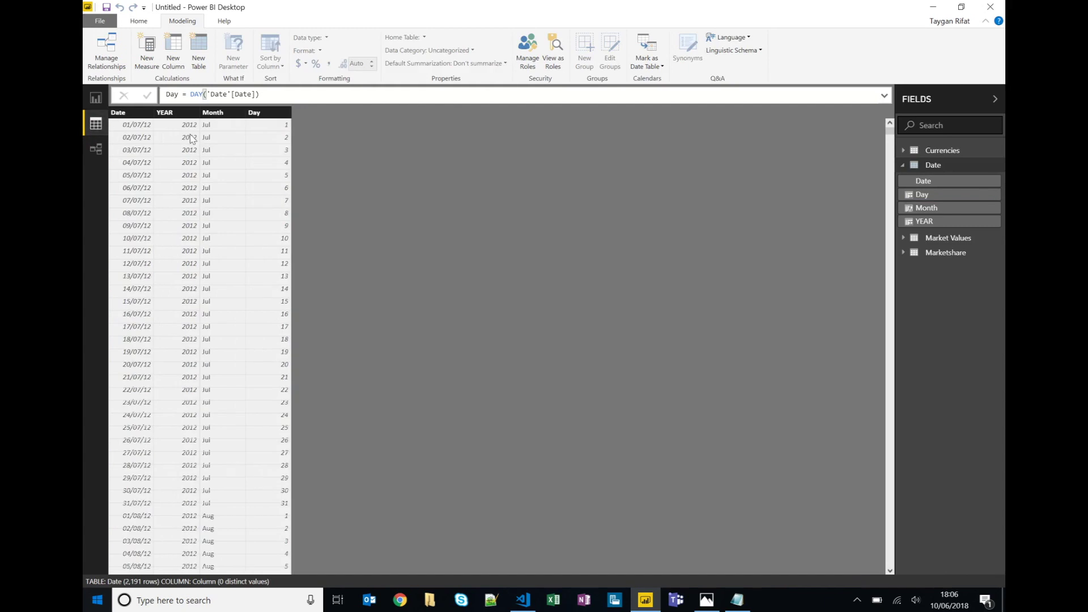
left_click(904, 165)
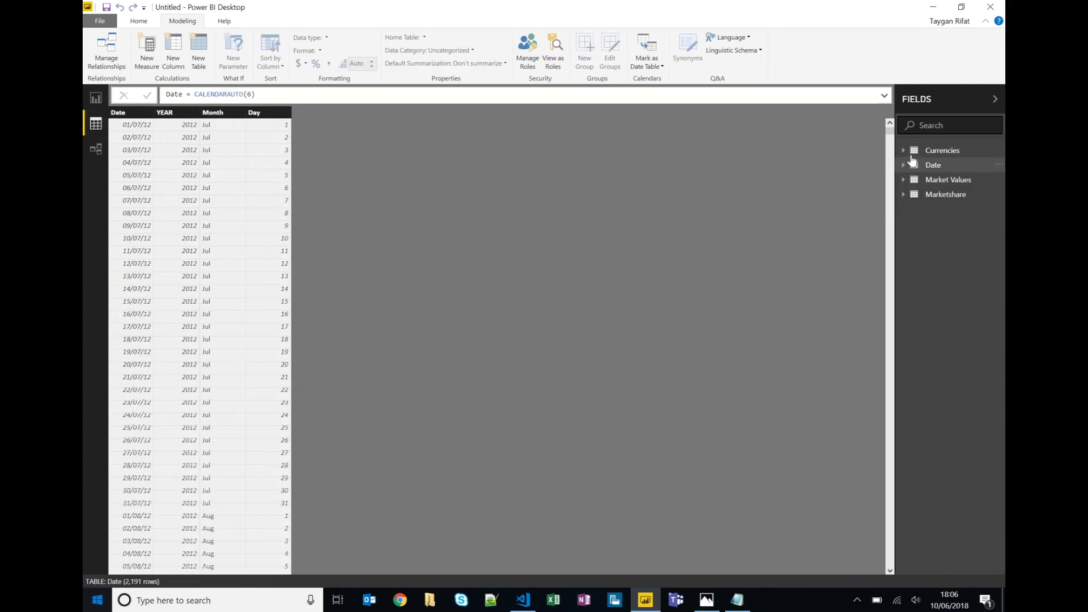
left_click(937, 151)
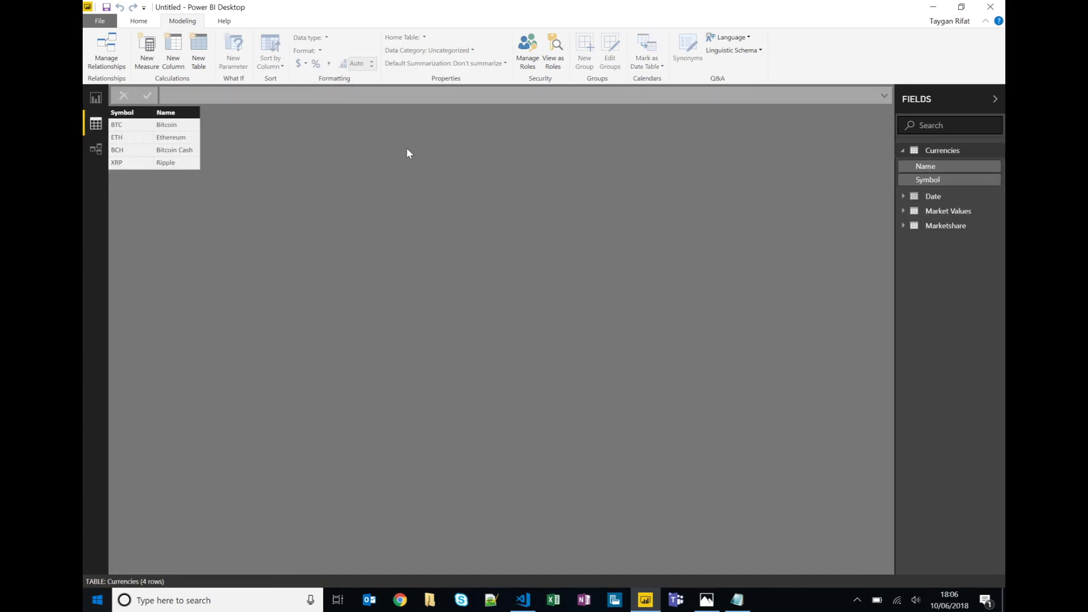
left_click(931, 196)
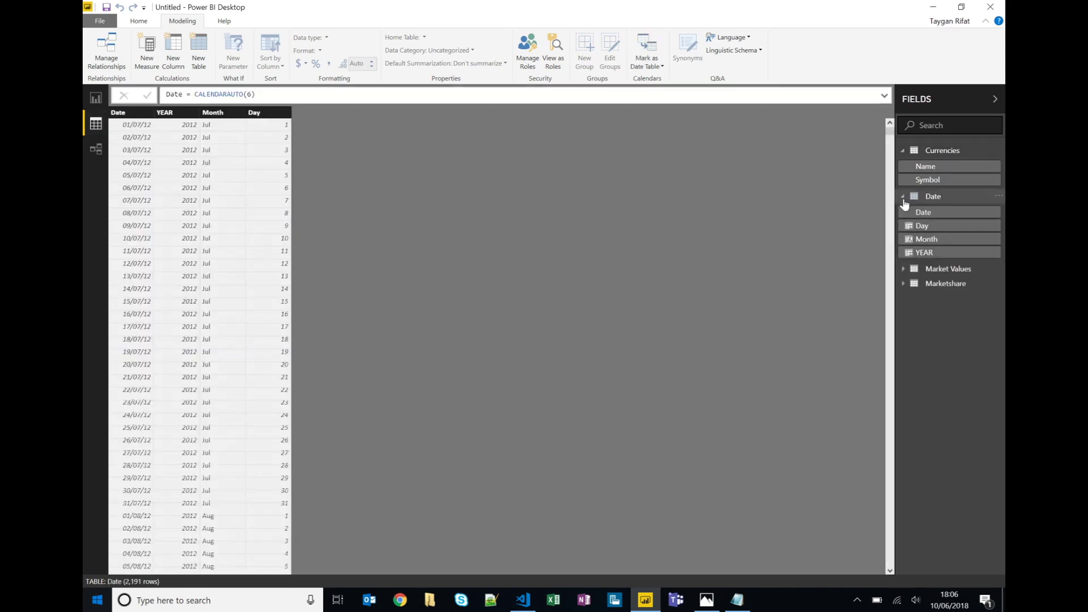
left_click(933, 197)
left_click(936, 151)
- Format the Open and High columns of the Market Values table as currency, $ English (United States)
left_click(955, 182)
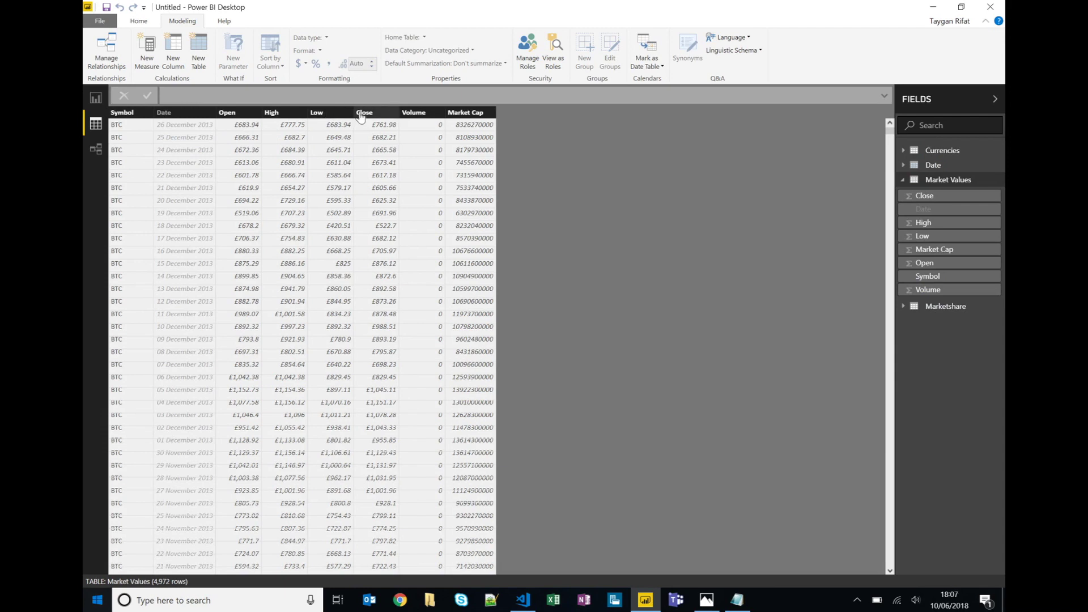
left_click(248, 116)
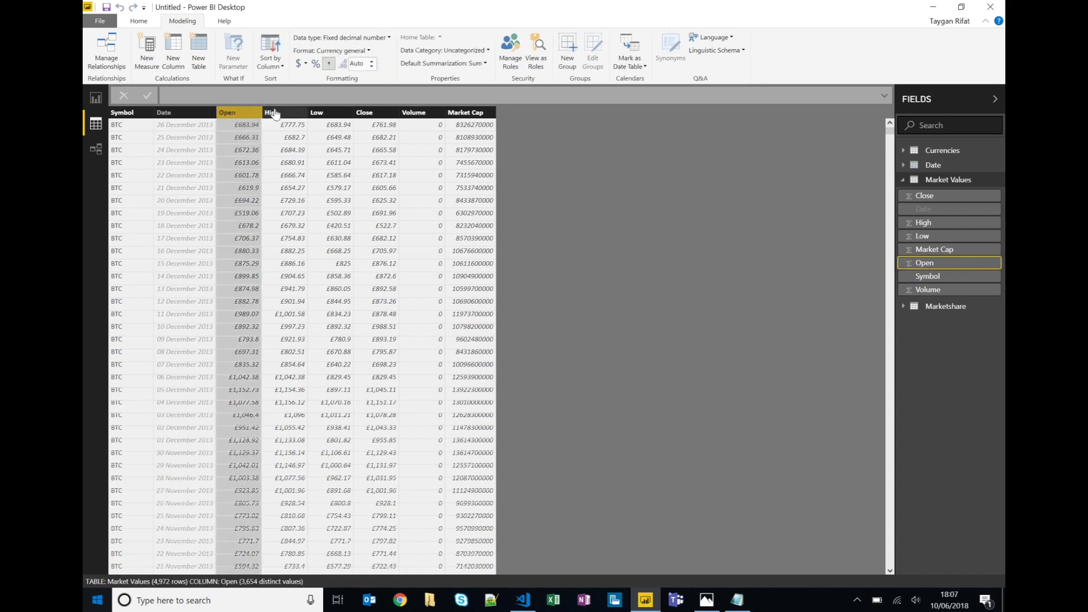
left_click(285, 115)
left_click(241, 115)
left_click(305, 64)
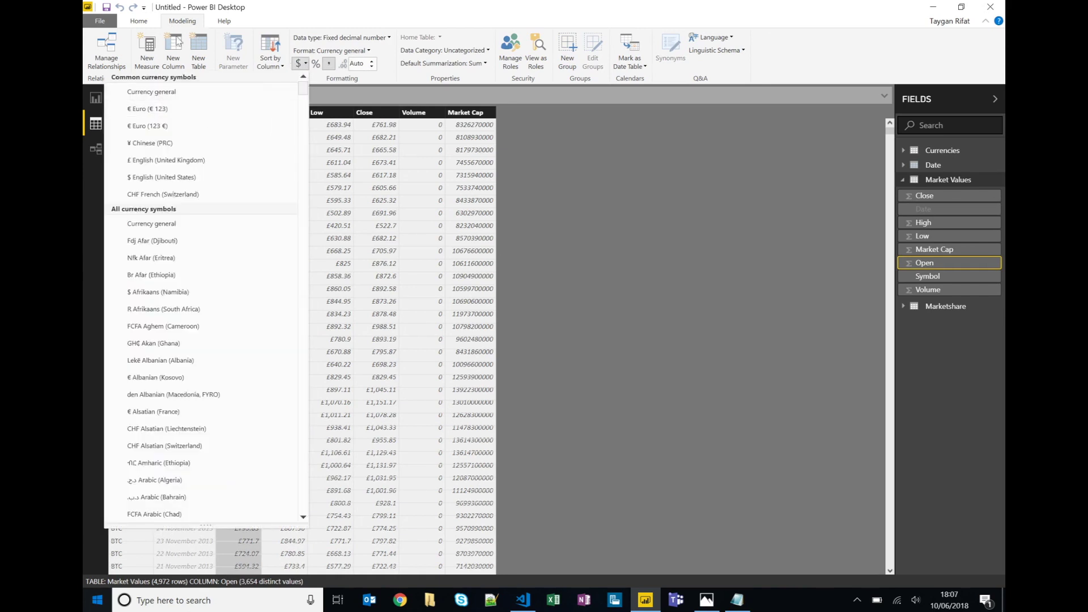
left_click(170, 178)
left_click(291, 112)
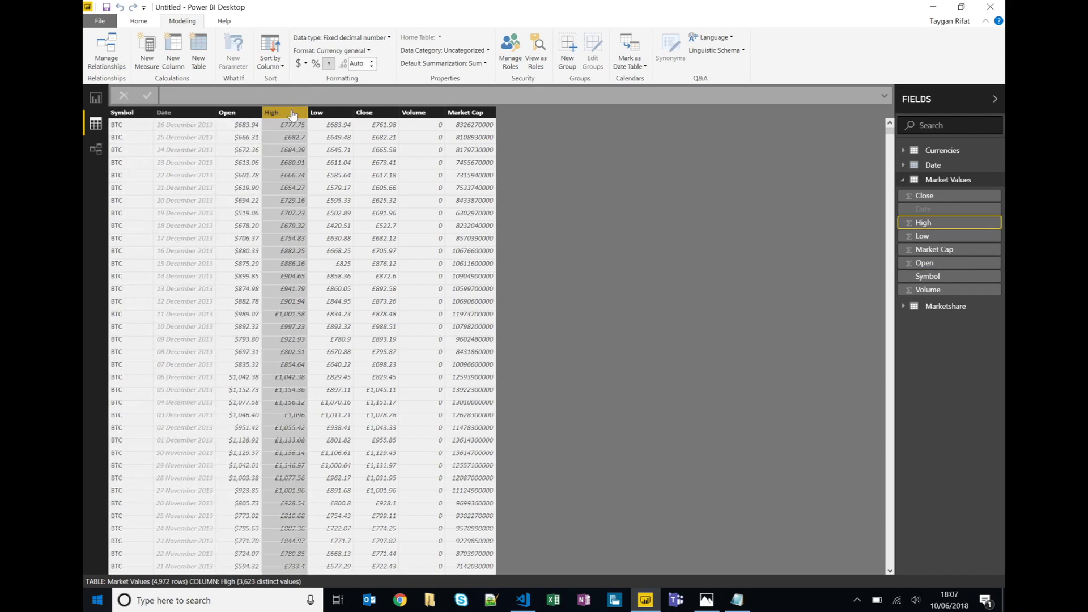
left_click(305, 64)
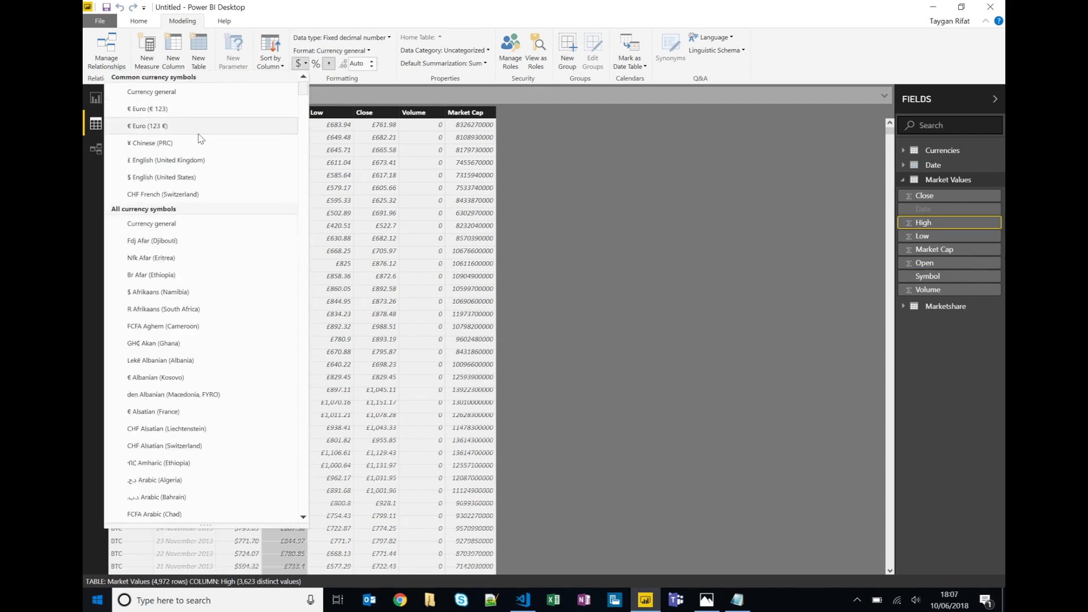
left_click(170, 176)
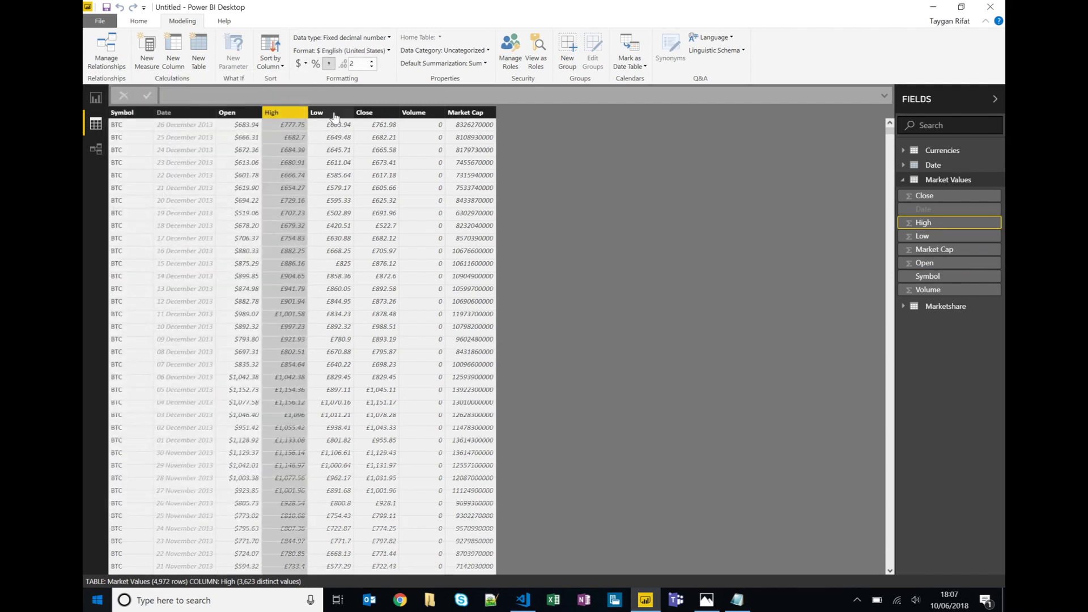
- Format the Low and Close columns of the Market Values table as currency, $ English (United States)
left_click(334, 113)
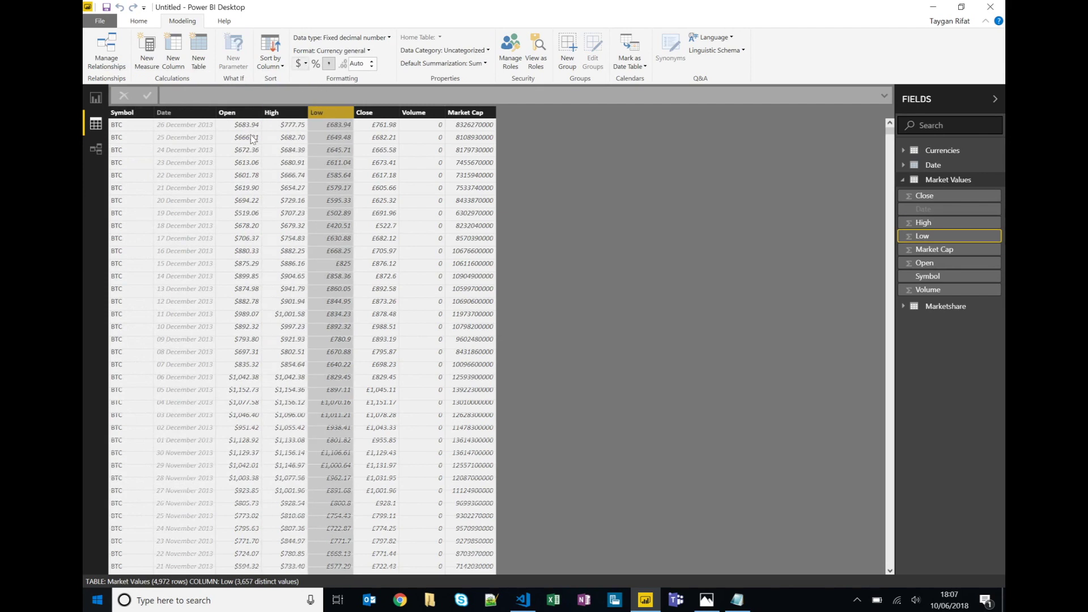
left_click(299, 64)
left_click(170, 175)
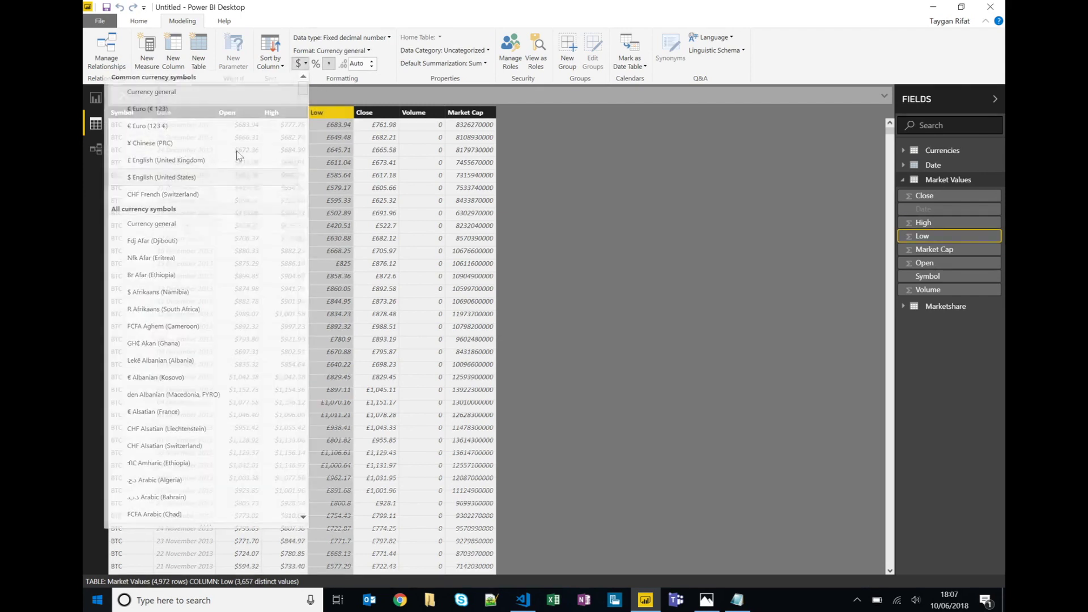
left_click(363, 113)
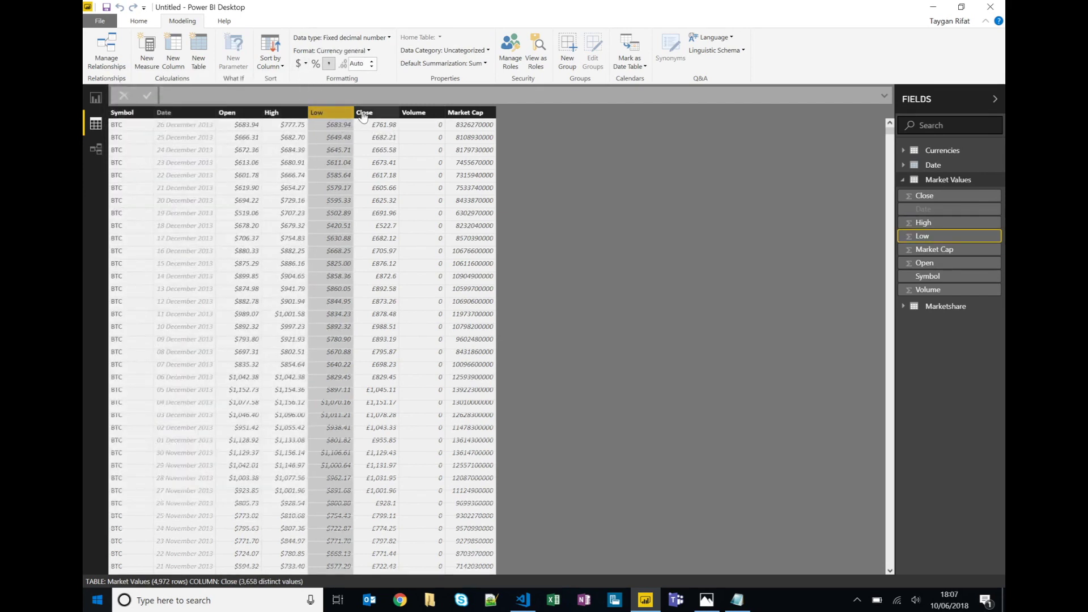
left_click(300, 64)
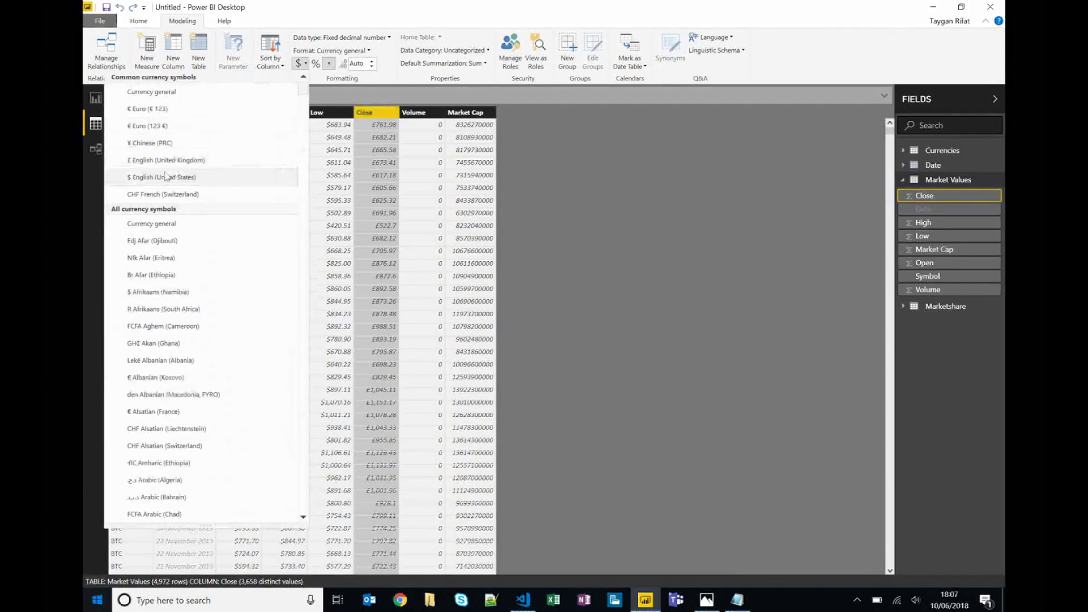
left_click(170, 177)
- Add a thousands separator to the Volume column of Market Values and format Market Cap as $ English (United States) currency
left_click(426, 113)
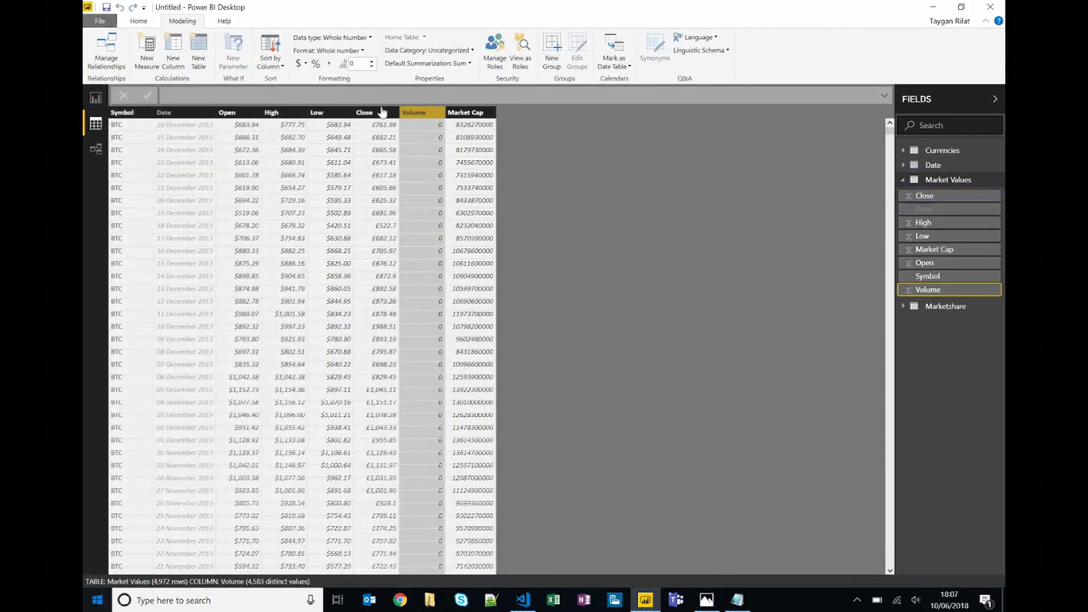
left_click(331, 65)
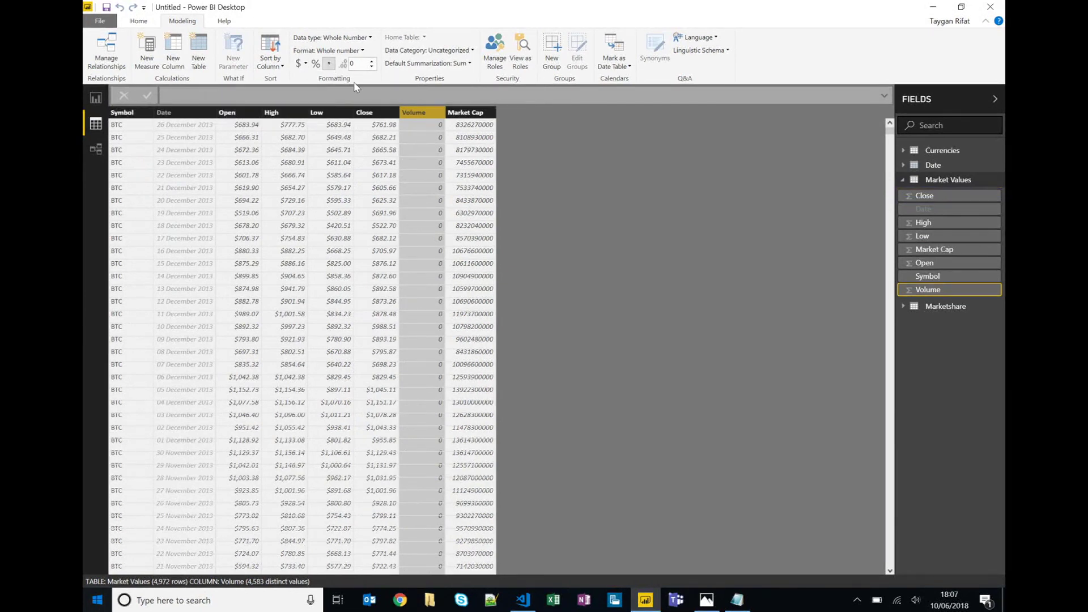
left_click(478, 113)
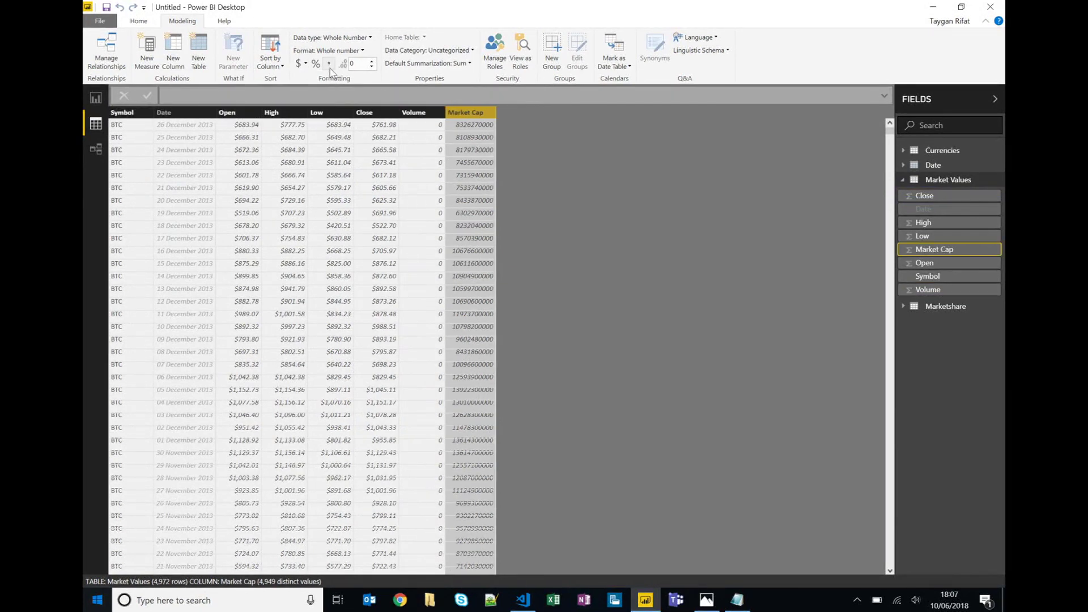
left_click(298, 65)
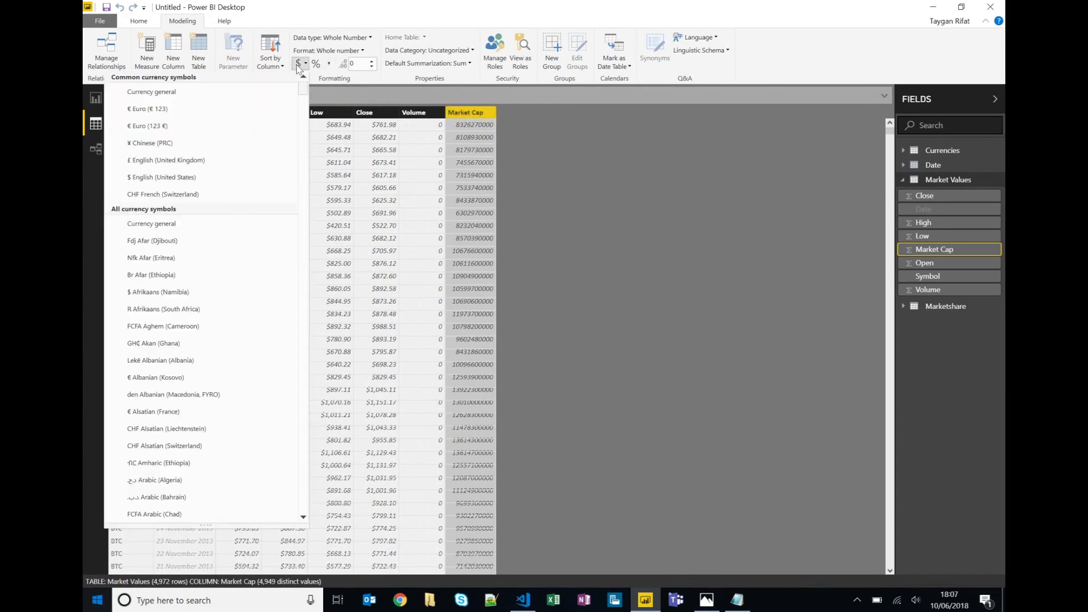
left_click(187, 176)
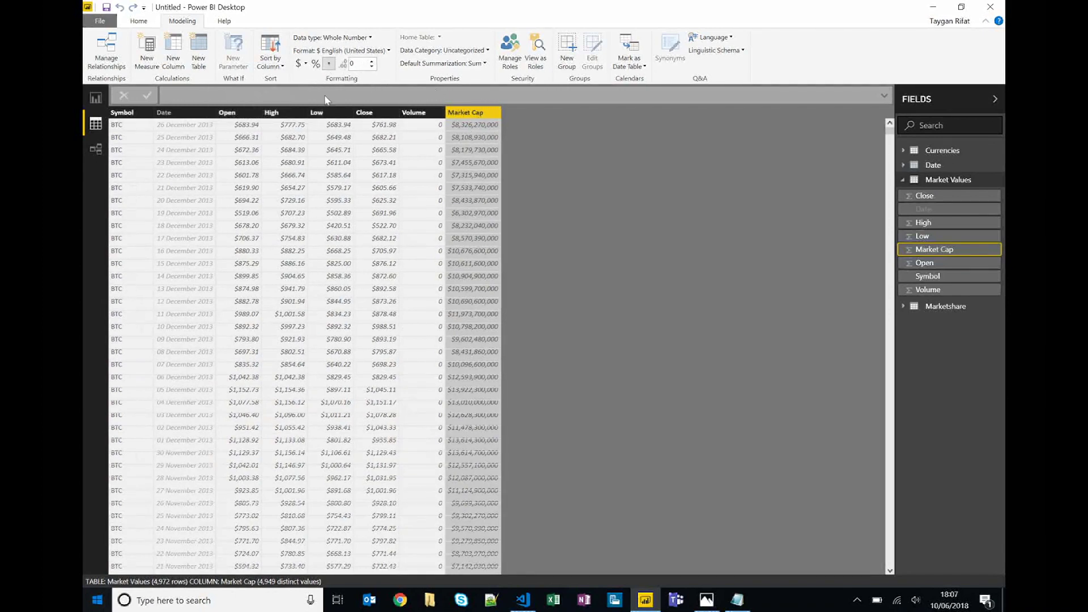
- Set the default summarization of the Open and High columns in Market Values to Average
left_click(238, 113)
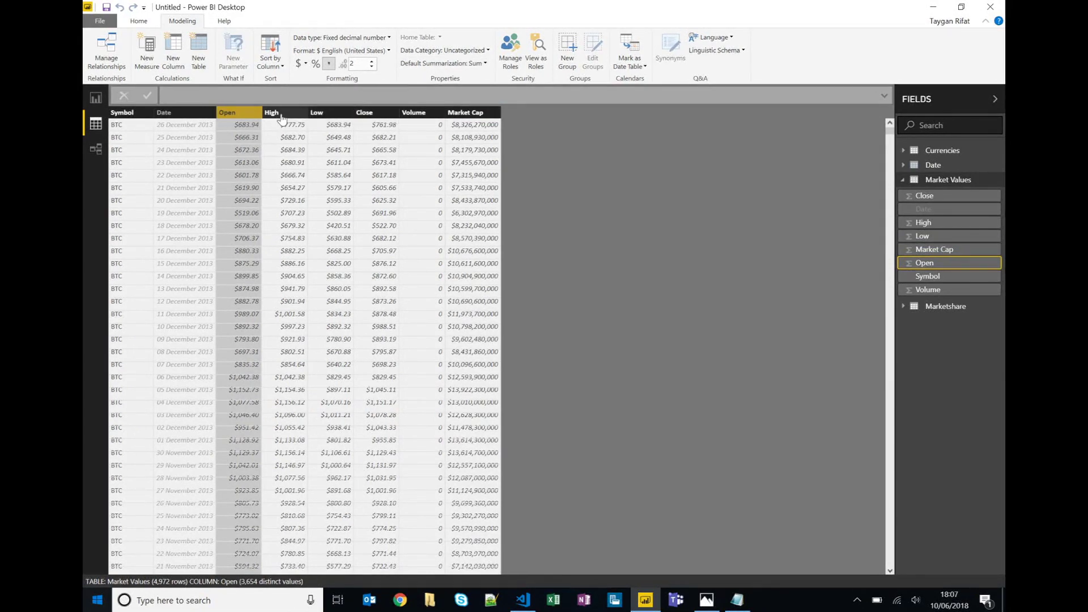
left_click(476, 63)
left_click(437, 105)
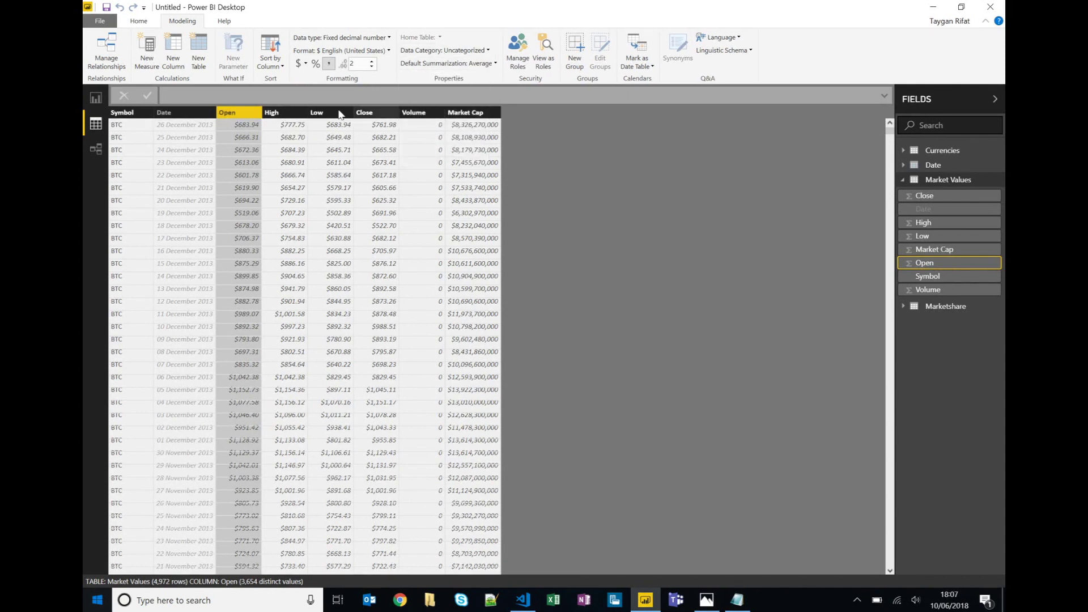
left_click(283, 112)
left_click(447, 64)
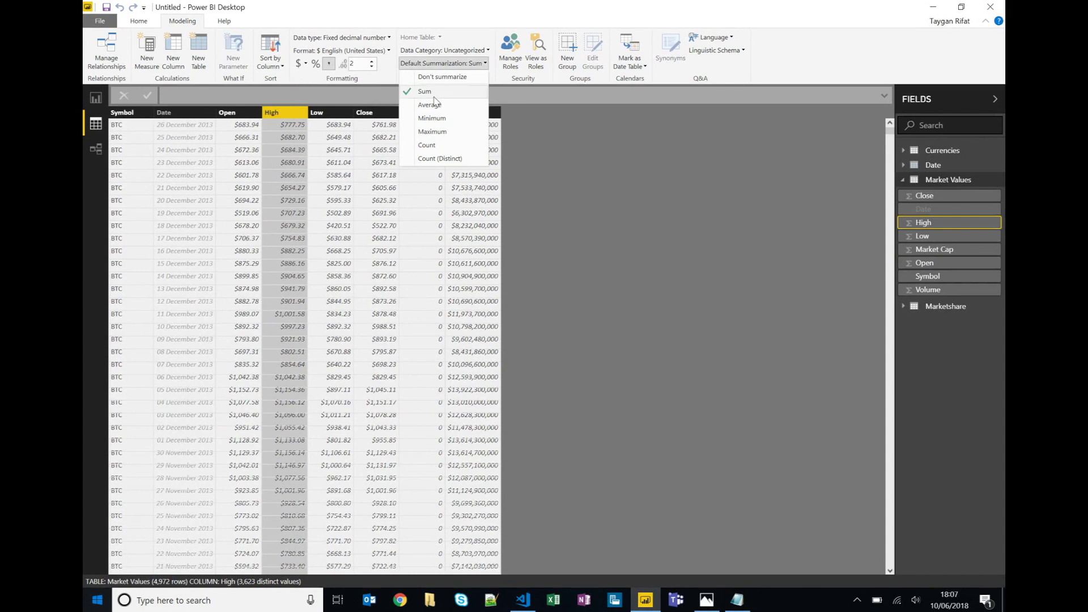
left_click(437, 105)
- Set the default summarization of the Low and Close columns in Market Values to Average
left_click(338, 113)
left_click(442, 64)
left_click(435, 105)
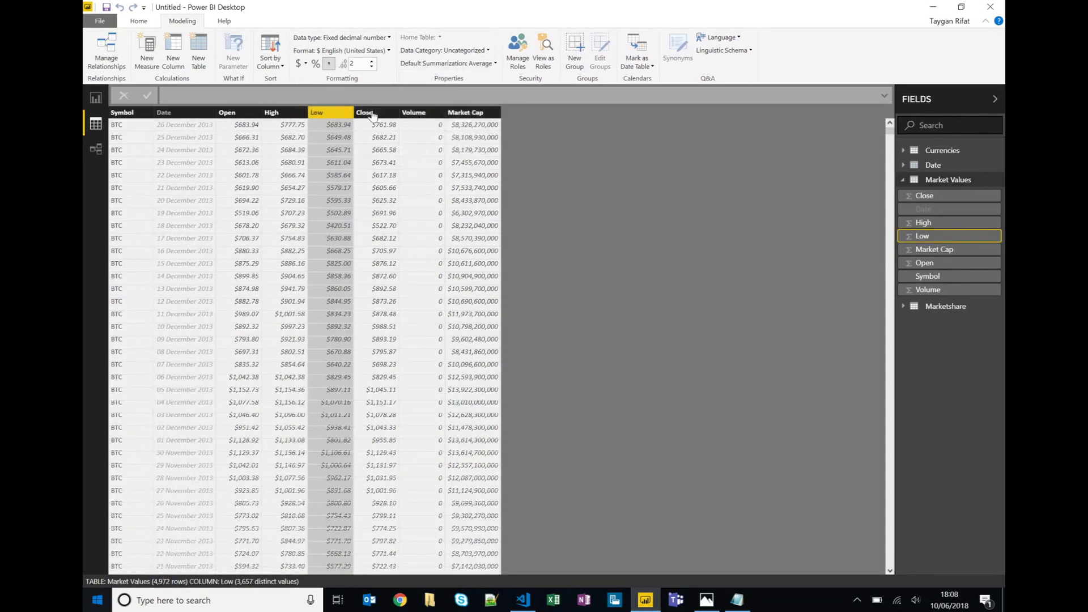
left_click(366, 113)
left_click(448, 64)
left_click(434, 104)
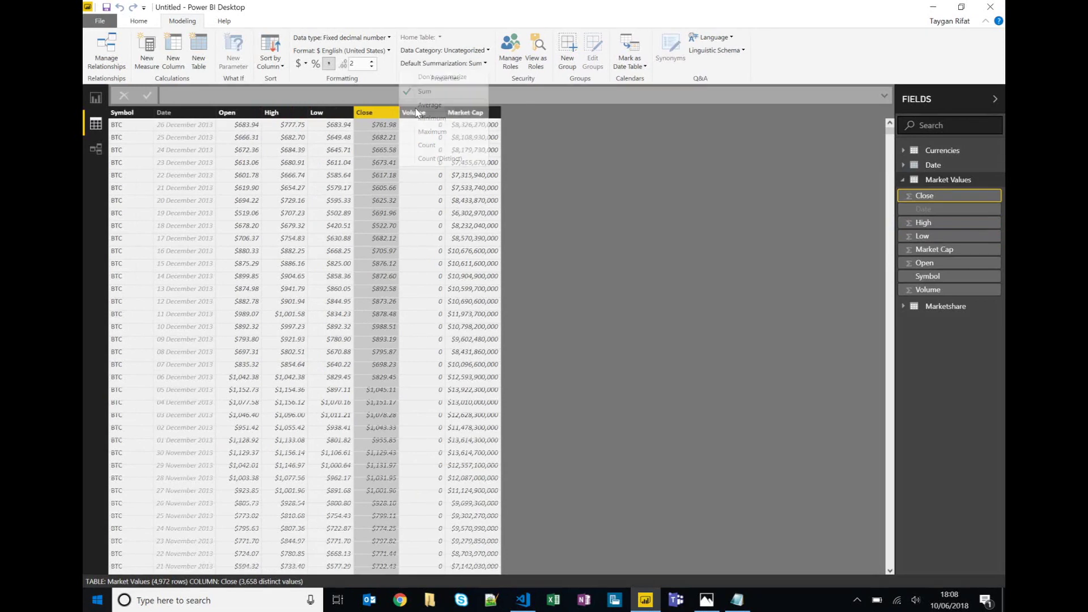
- Set the default summarization of the Volume and Market Cap columns in Market Values to Average
left_click(427, 113)
left_click(448, 64)
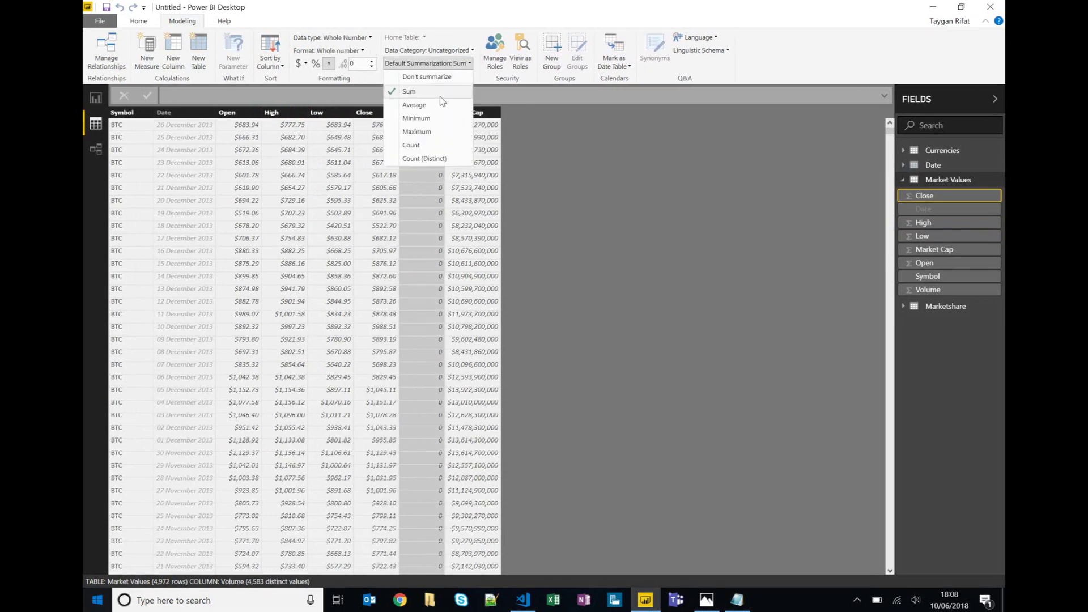
left_click(434, 106)
left_click(468, 112)
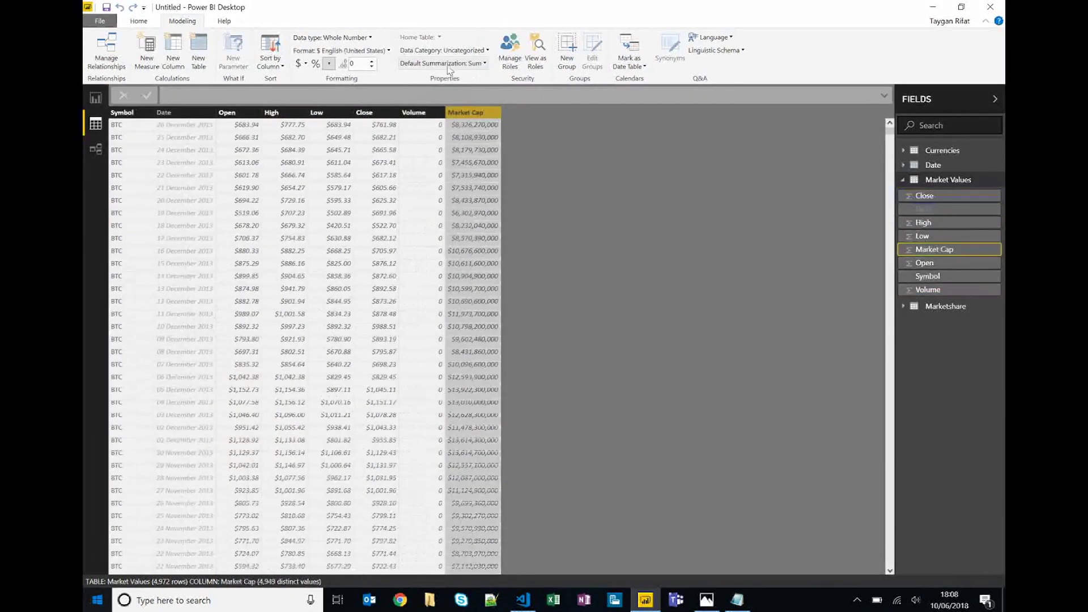
left_click(445, 63)
left_click(434, 105)
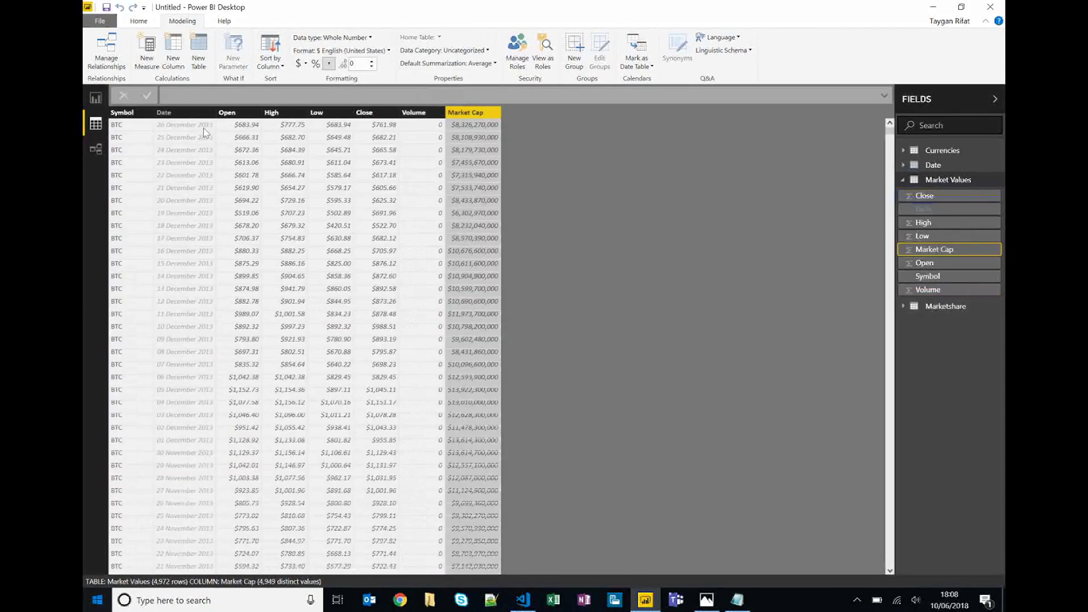
- Format the Marketshare column of the Marketshare table as a percentage and set its default summarization to Average
left_click(951, 307)
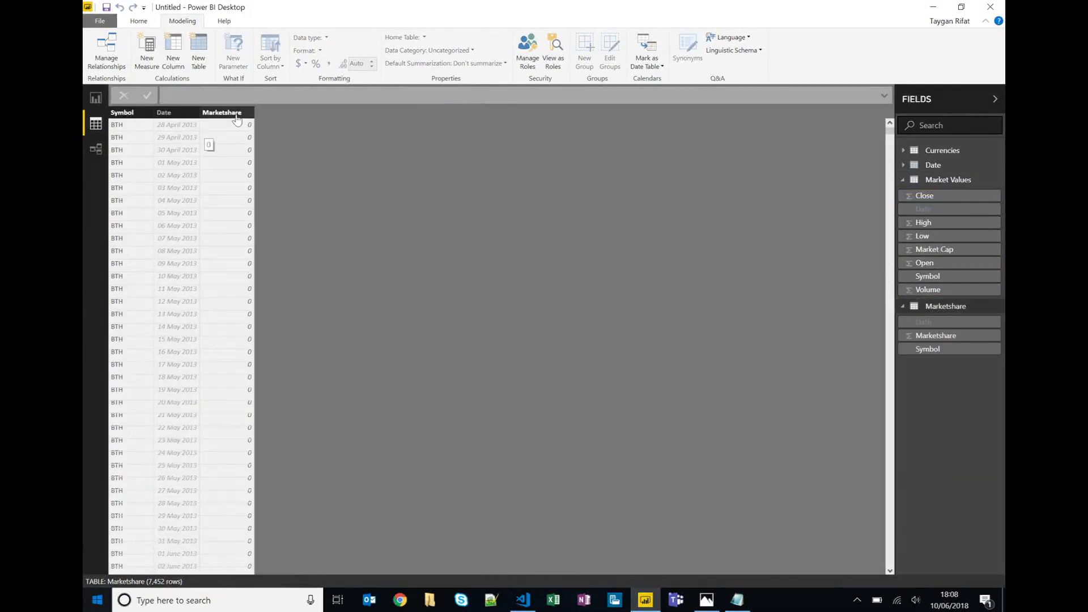
left_click(211, 146)
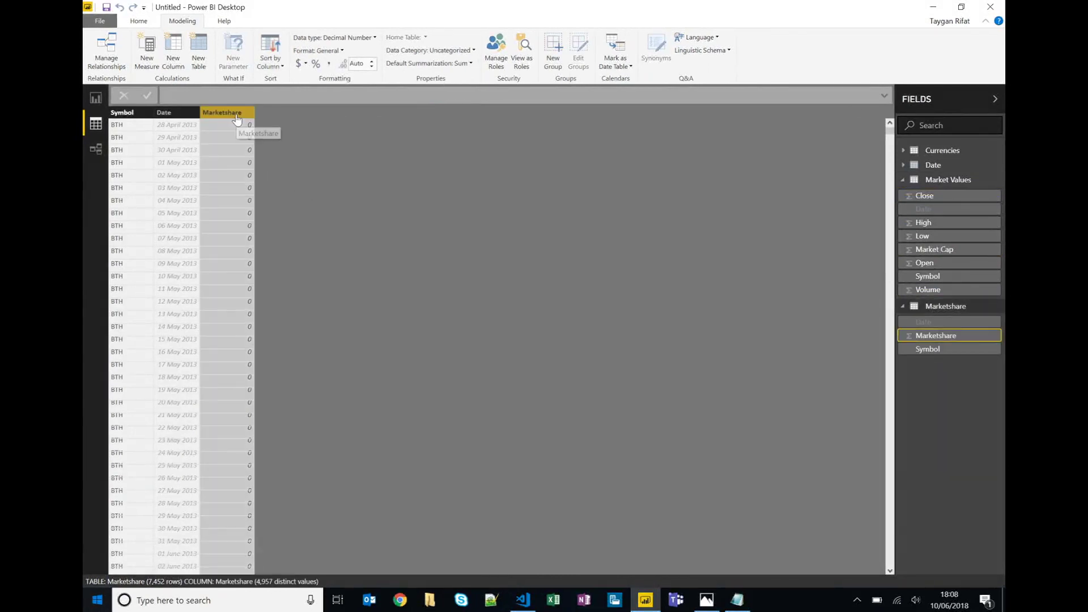
left_click(316, 64)
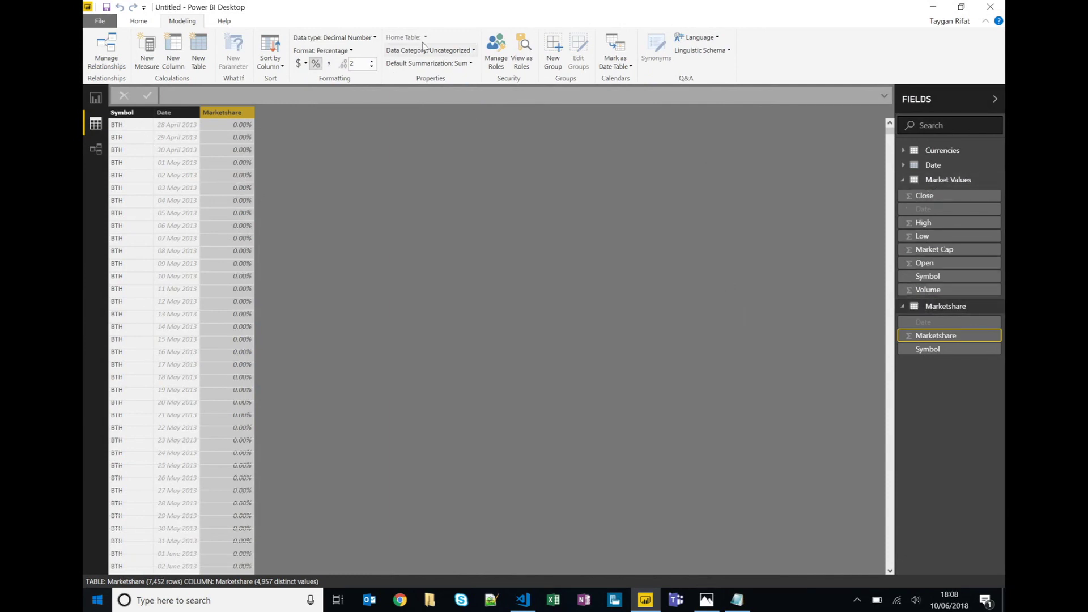
left_click(451, 64)
left_click(408, 106)
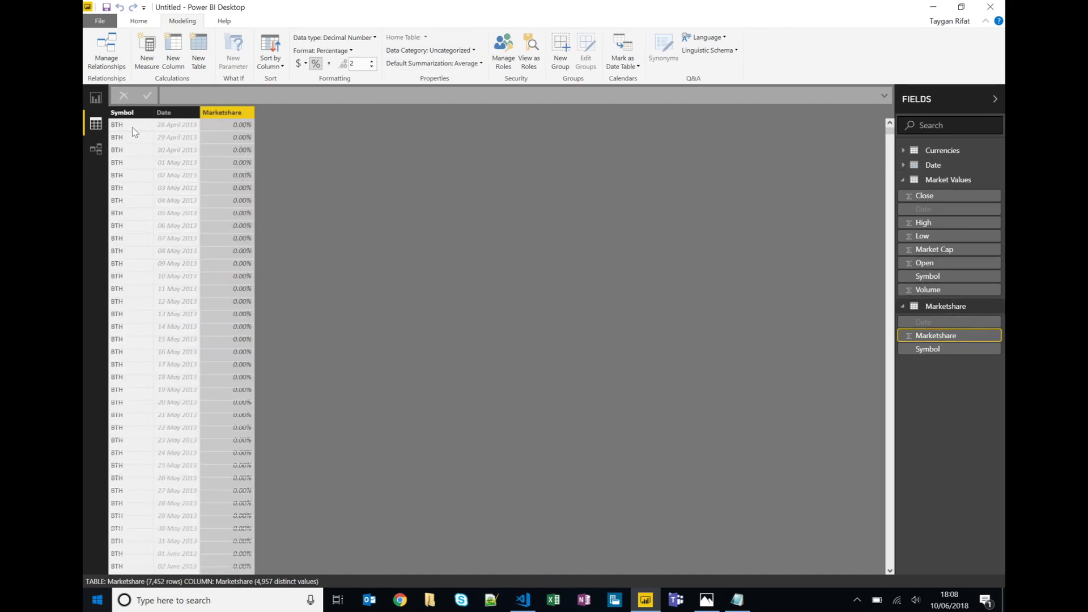
- Show the blank report page, and switch to Photos to view the demo.png workflow diagram
left_click(96, 99)
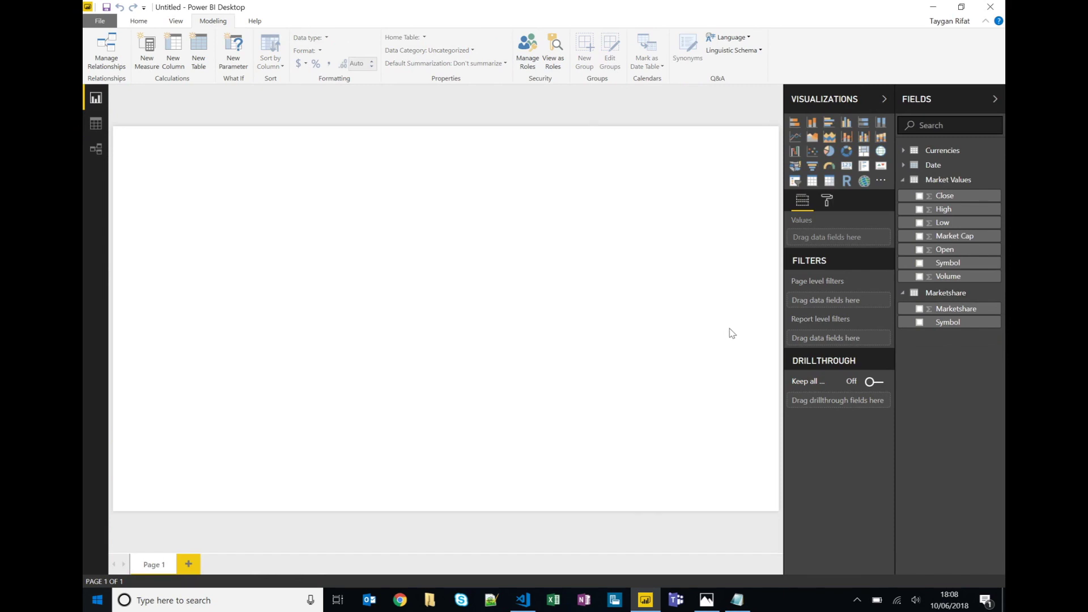
left_click(715, 601)
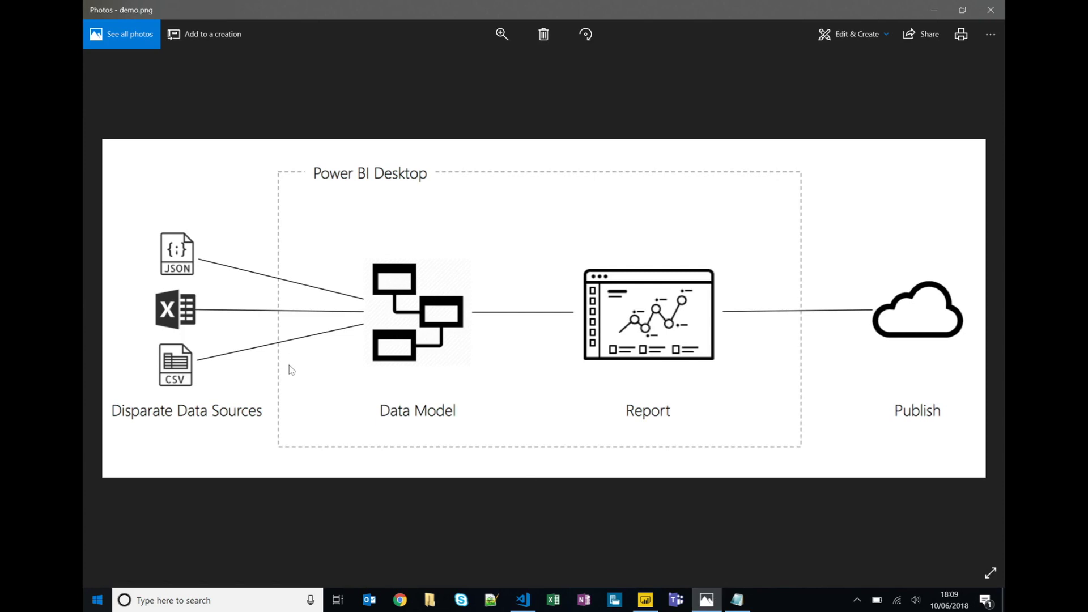